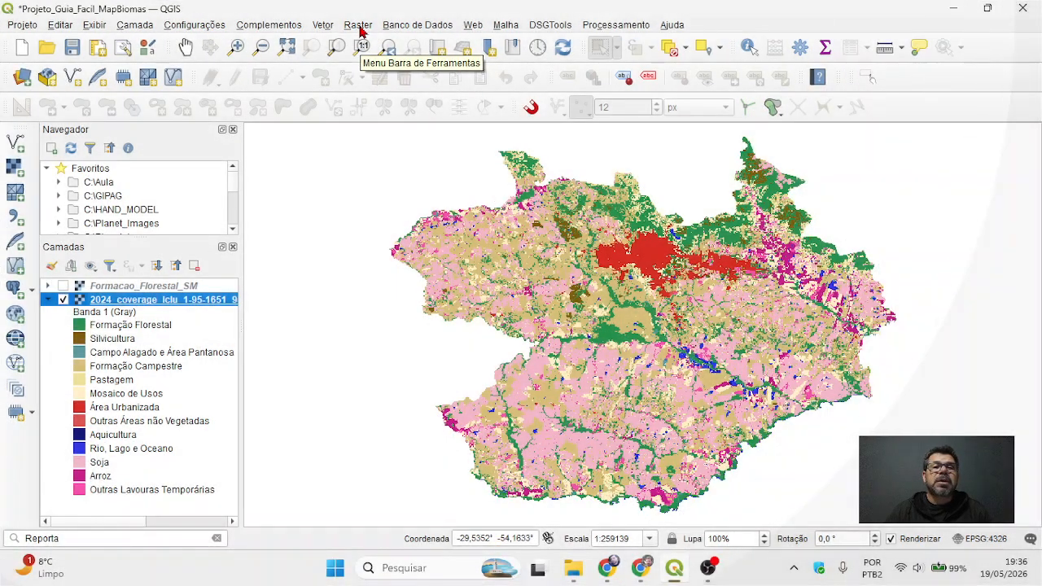
Polygonize Banda 1 of the 2024 coverage raster into a temporary vector layer with the class values in a field named Classe
click(358, 26)
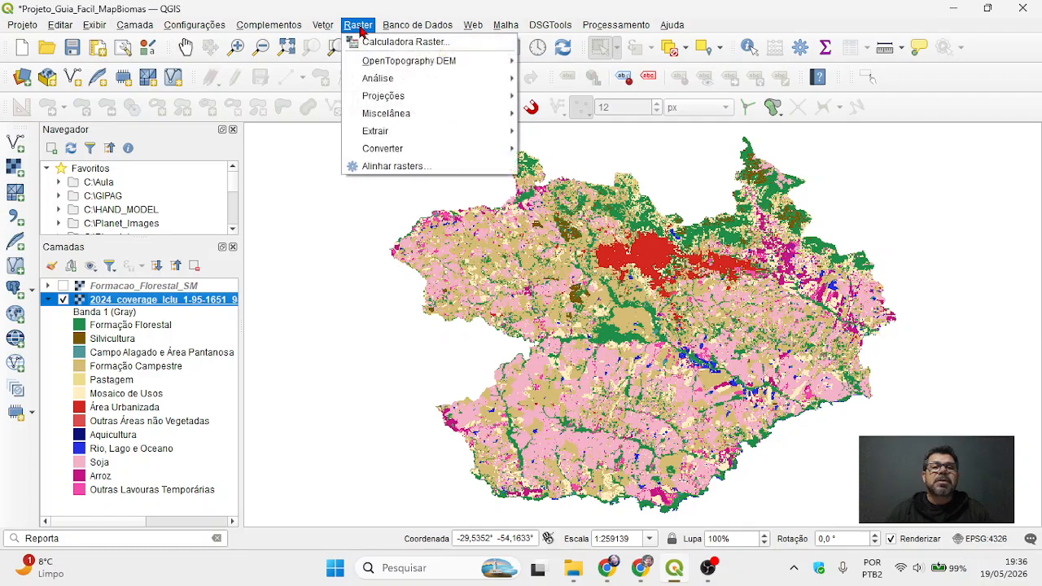
mouse_move(388, 156)
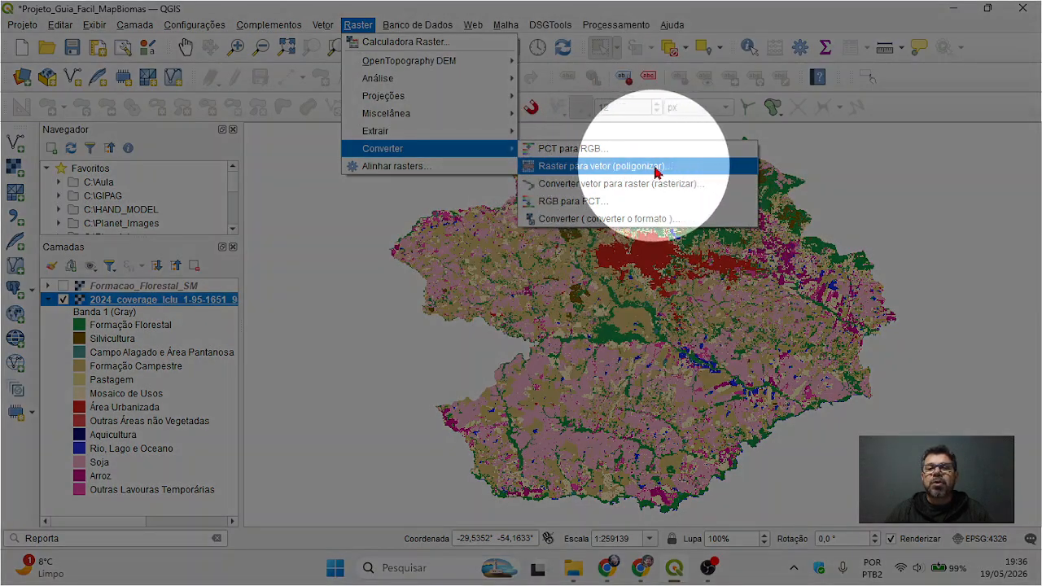
click(617, 171)
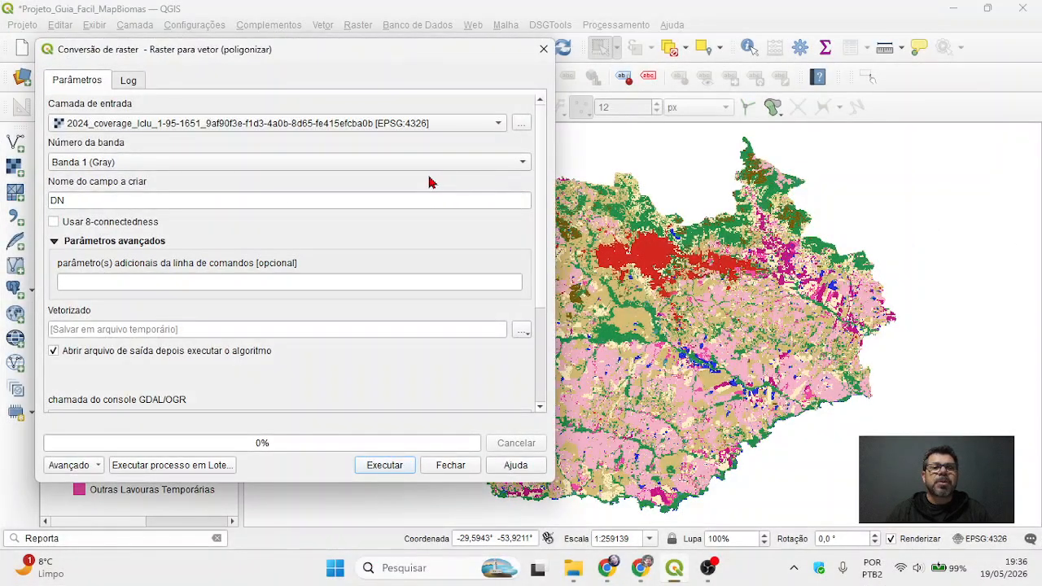
drag(295, 64, 633, 69)
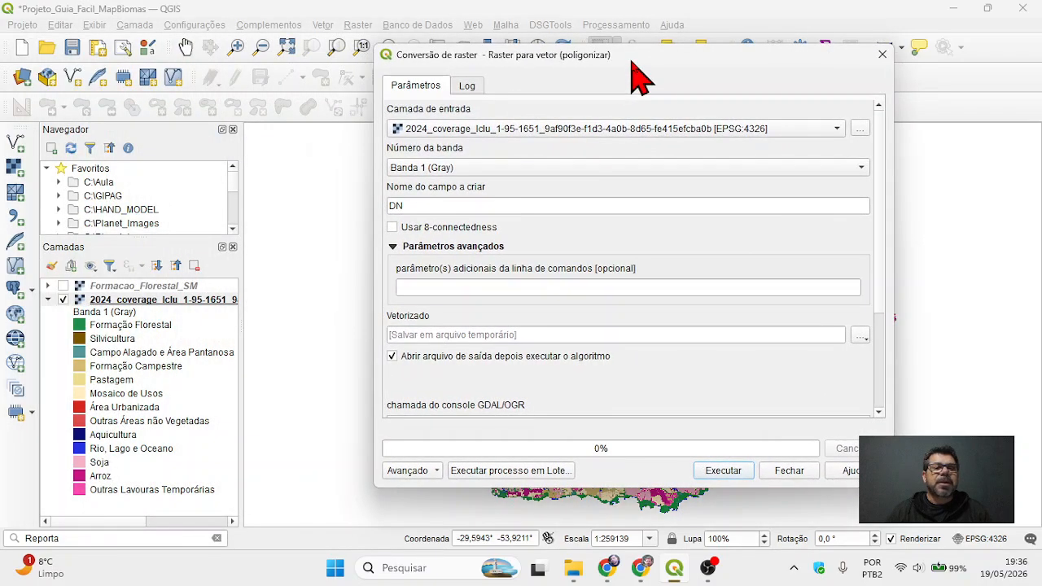
key(ctrl)
key(ctrl)
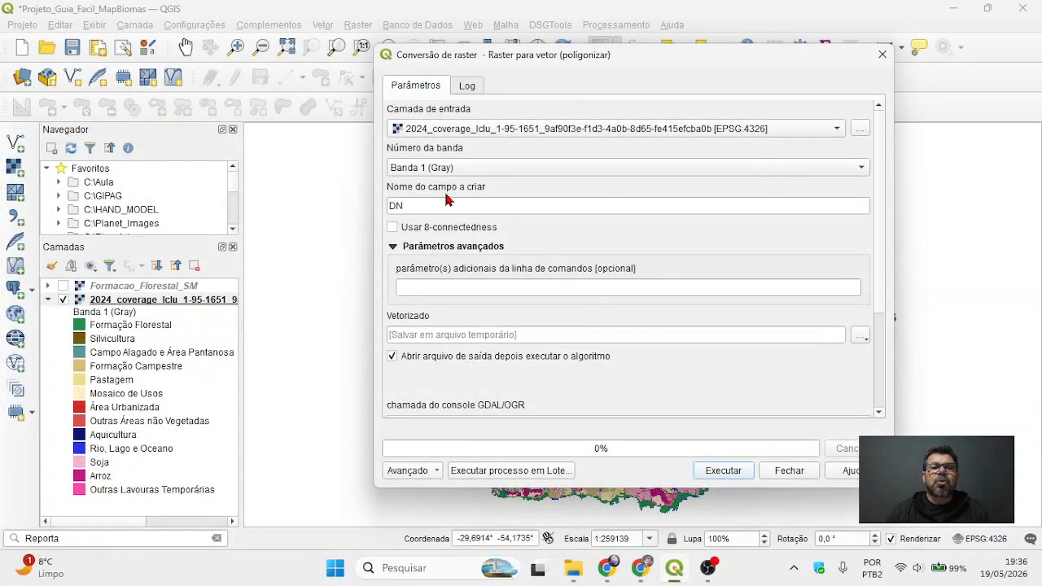
drag(411, 204, 370, 204)
text(Classe)
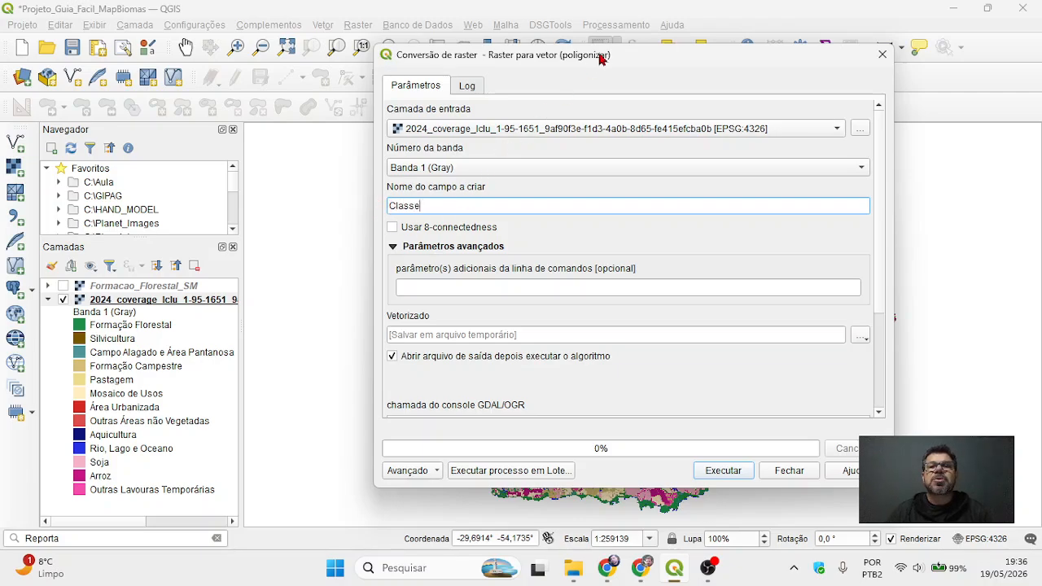
drag(602, 57, 506, 48)
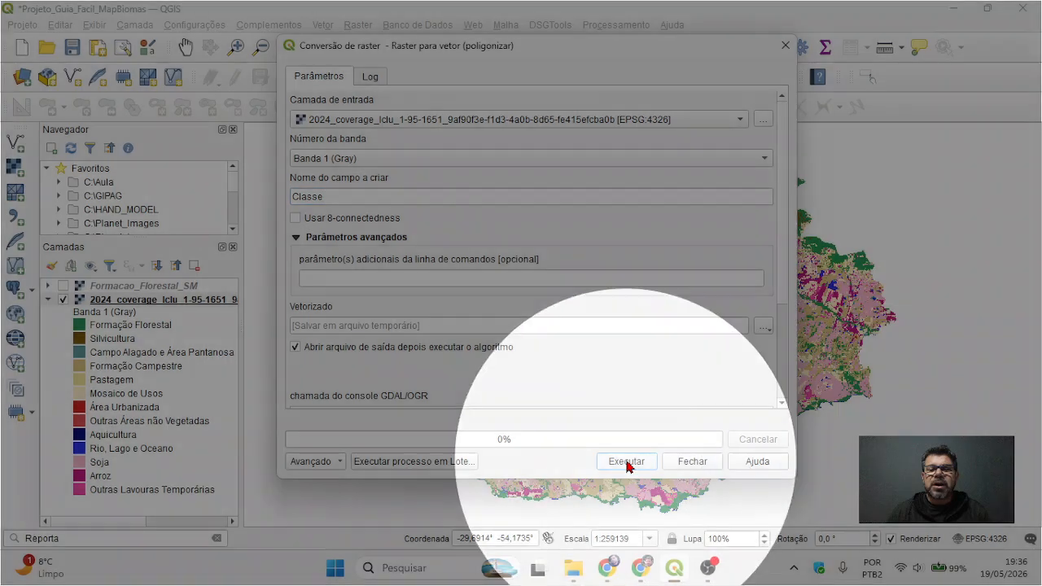
click(627, 463)
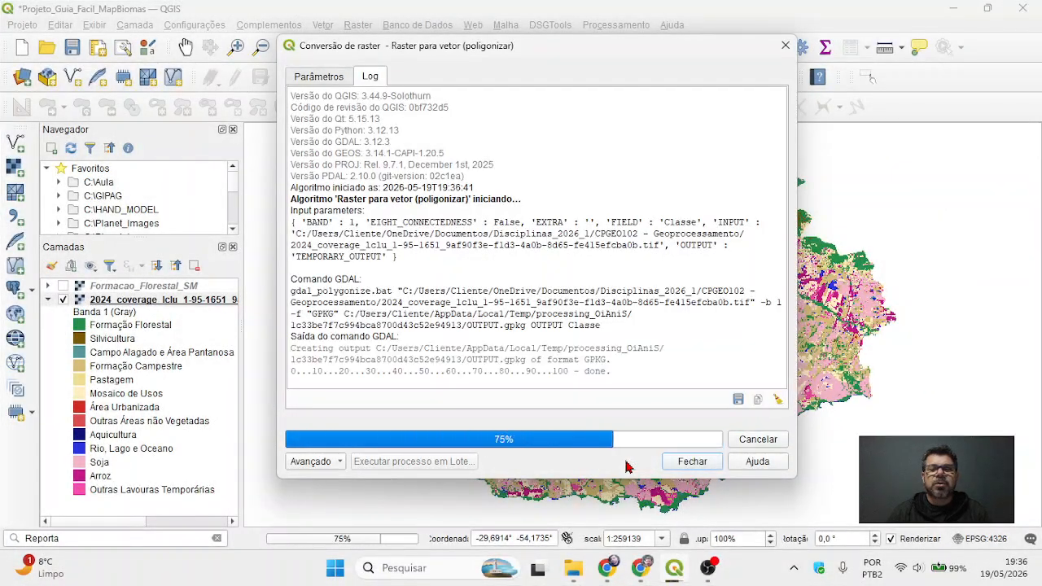
click(686, 462)
Select individual polygons of the Vetorizado layer on the map to inspect their shapes, and clear the selection
scroll(591, 298, up, 3)
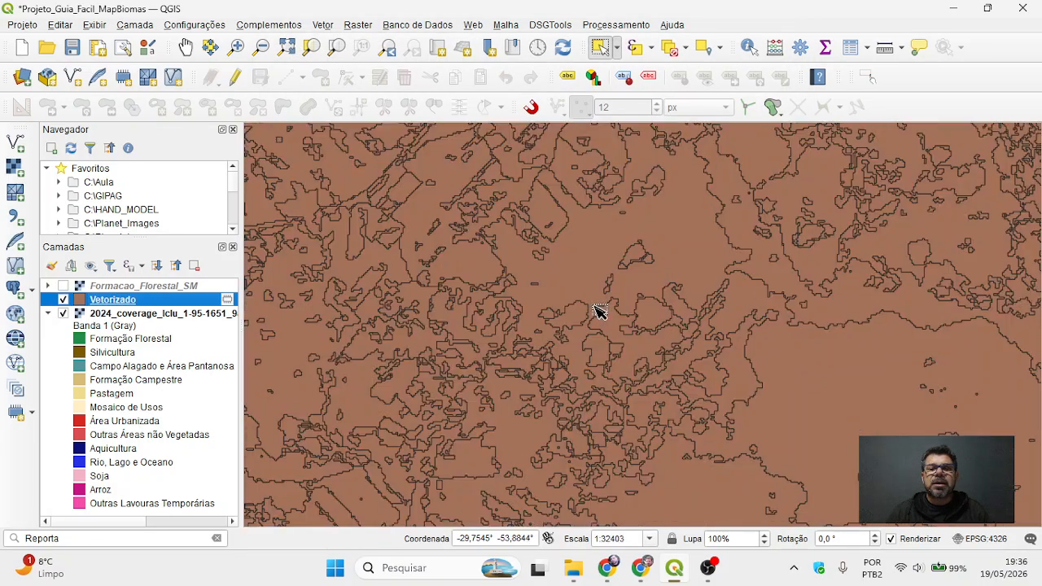
click(583, 279)
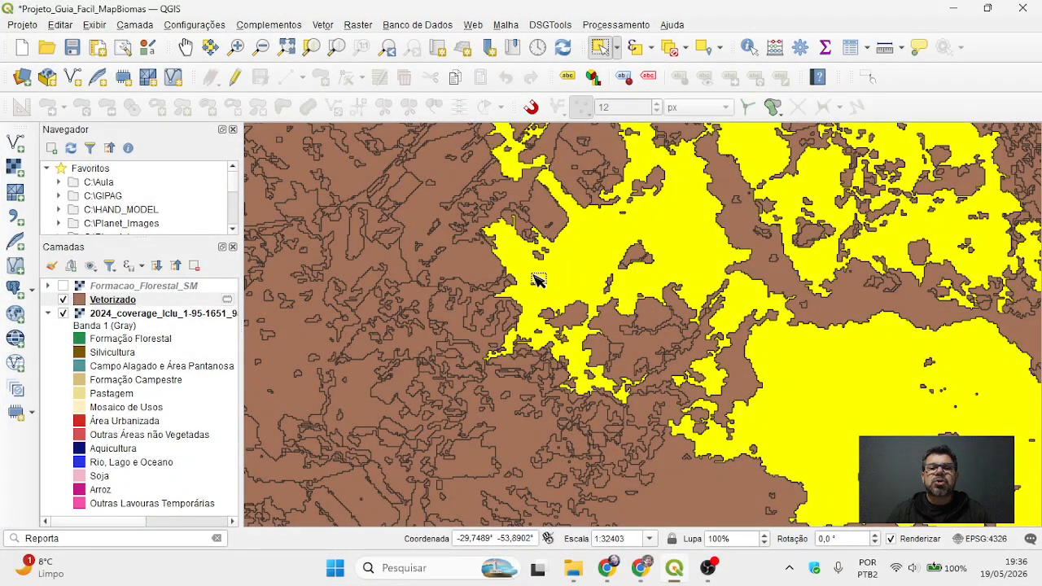
click(473, 269)
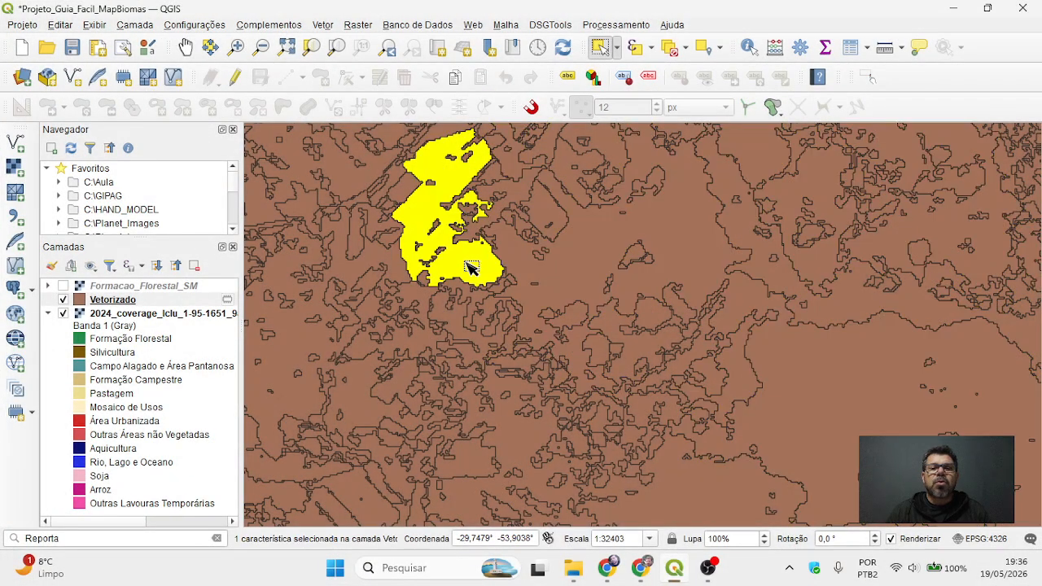
click(858, 397)
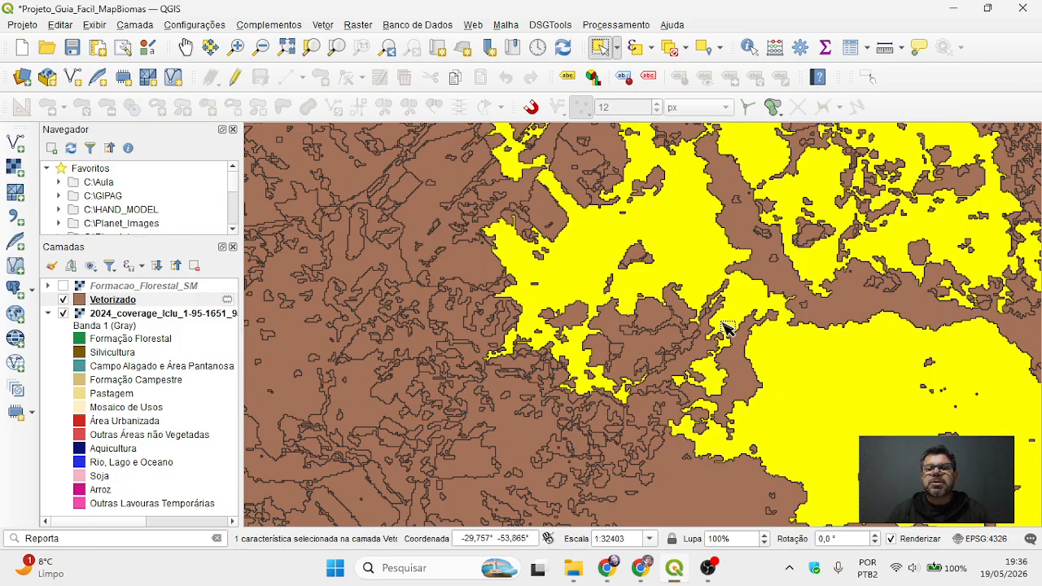
scroll(730, 330, down, 1)
drag(750, 289, 617, 303)
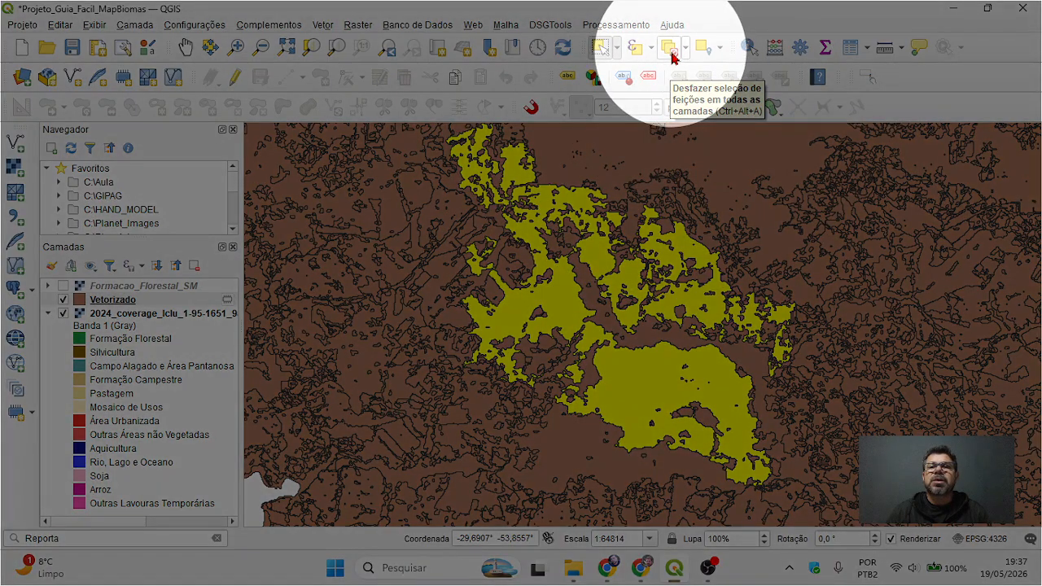
click(671, 50)
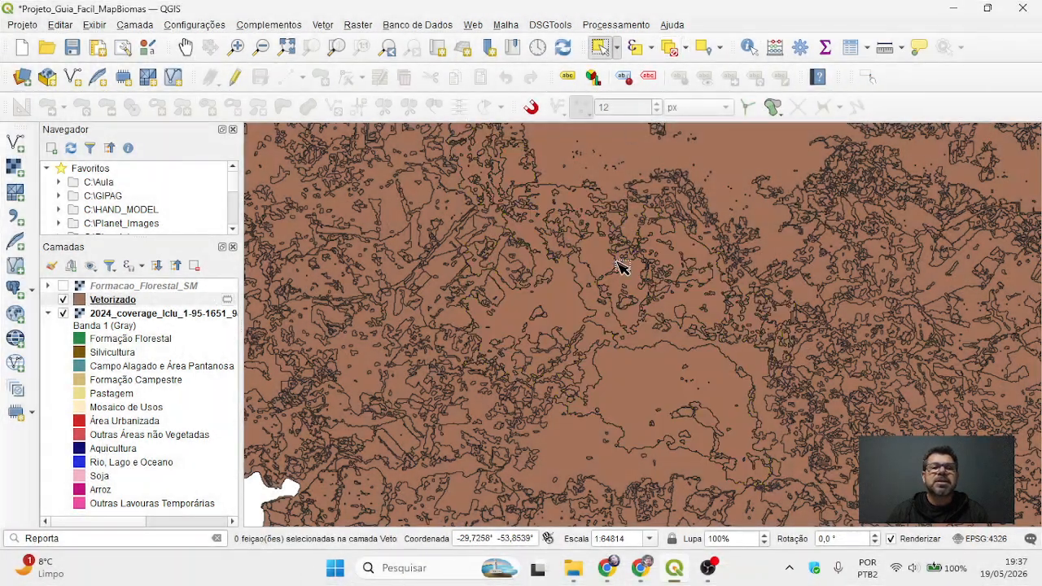
Examine the Vetorizado layer's attribute table sorted in ascending order by Classe, and close the table
click(162, 303)
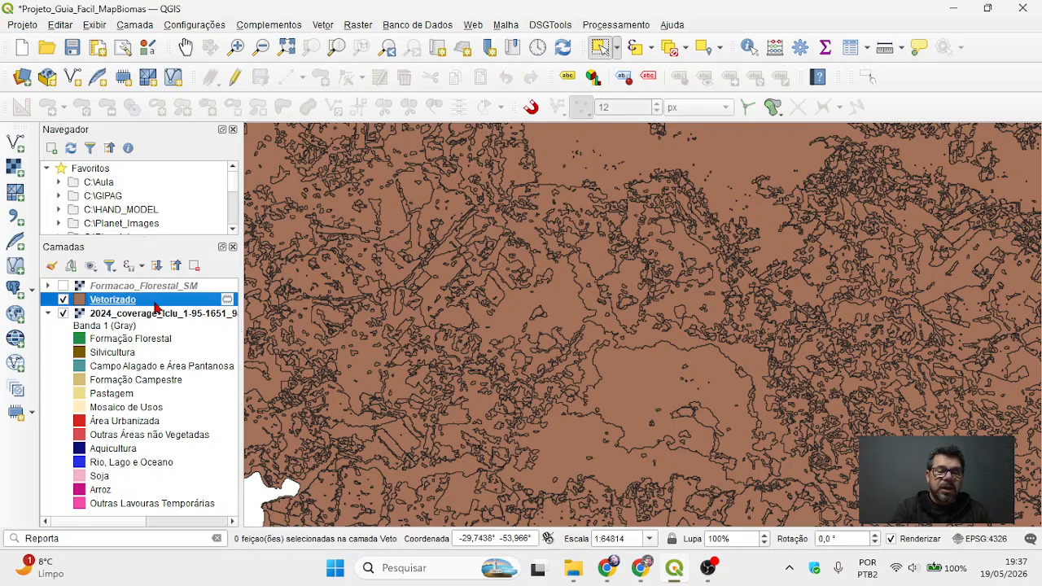
key(F6)
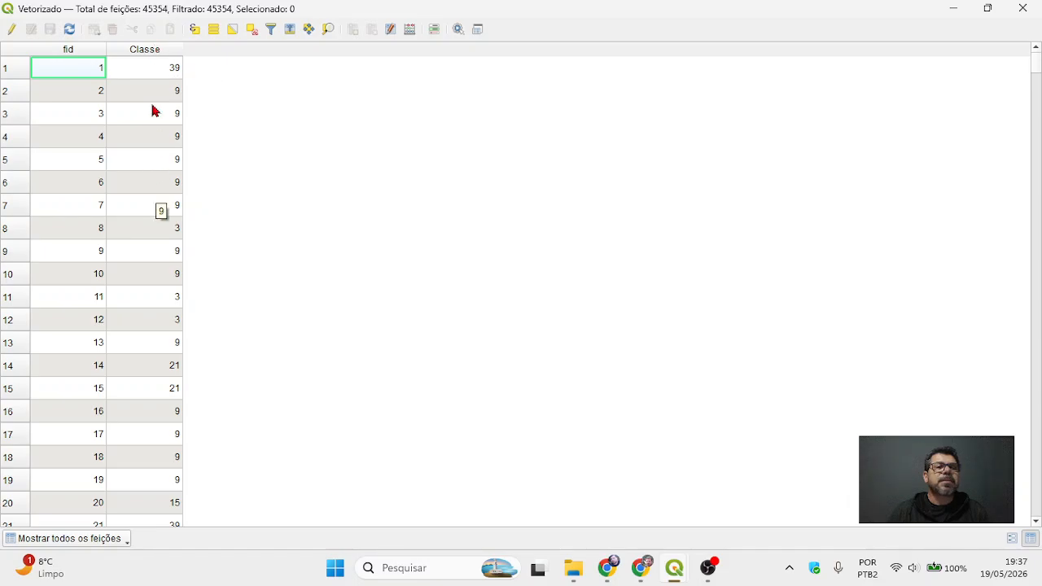
click(154, 51)
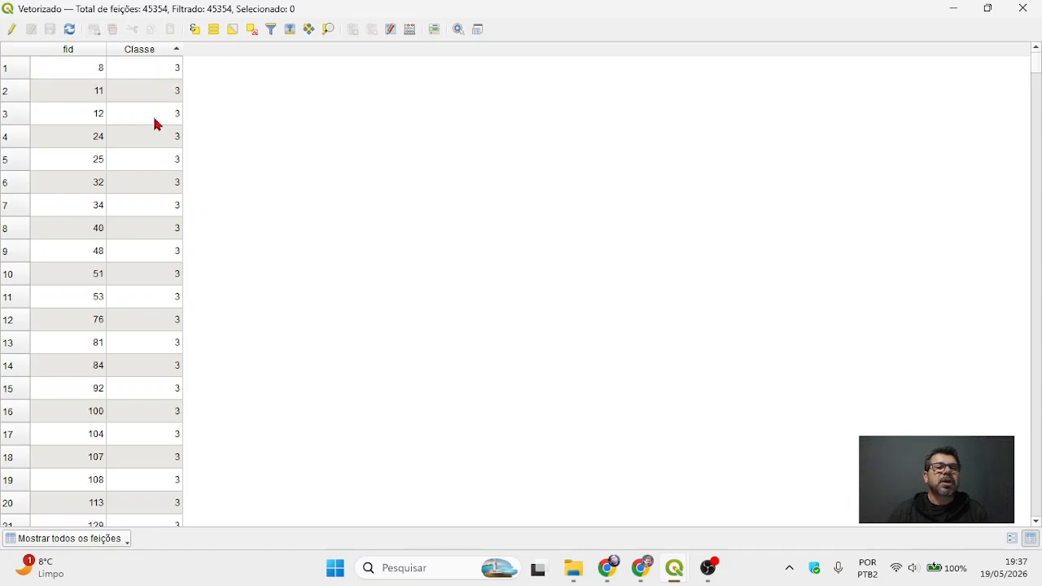
scroll(156, 293, down, 20)
scroll(156, 295, down, 20)
scroll(156, 295, down, 20)
scroll(156, 294, down, 15)
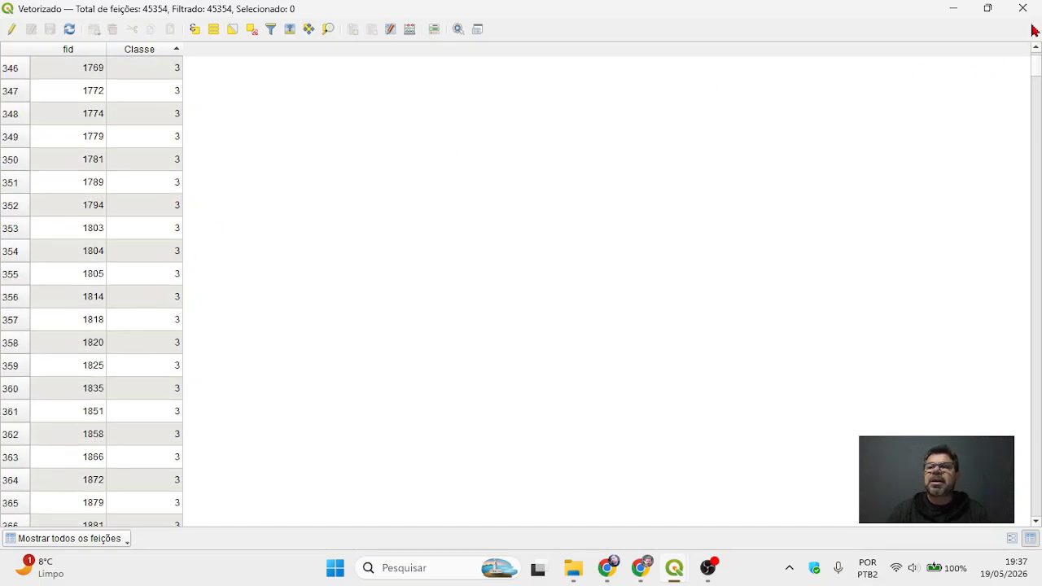
drag(1038, 68, 1039, 394)
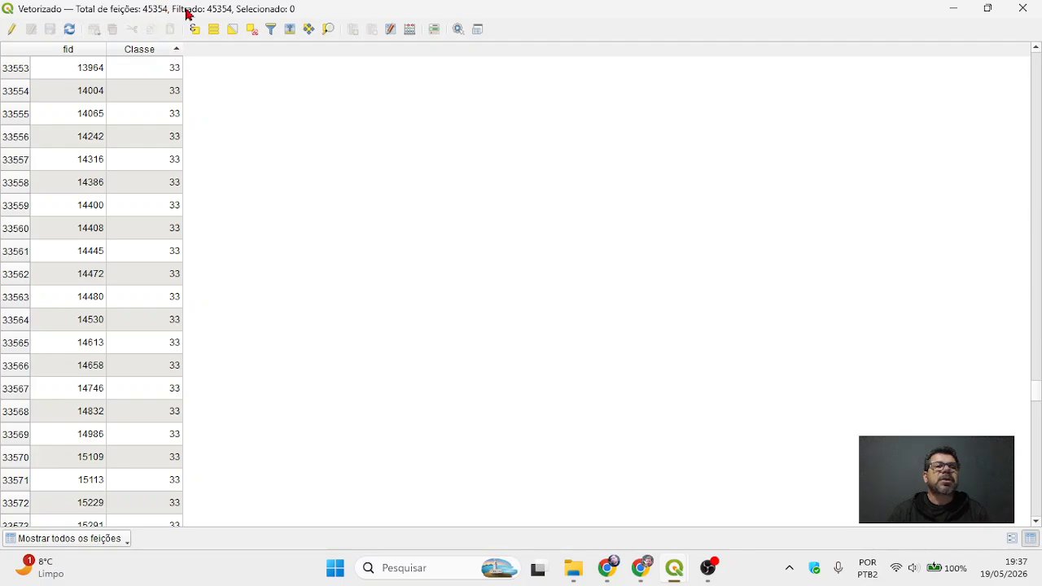
click(1023, 9)
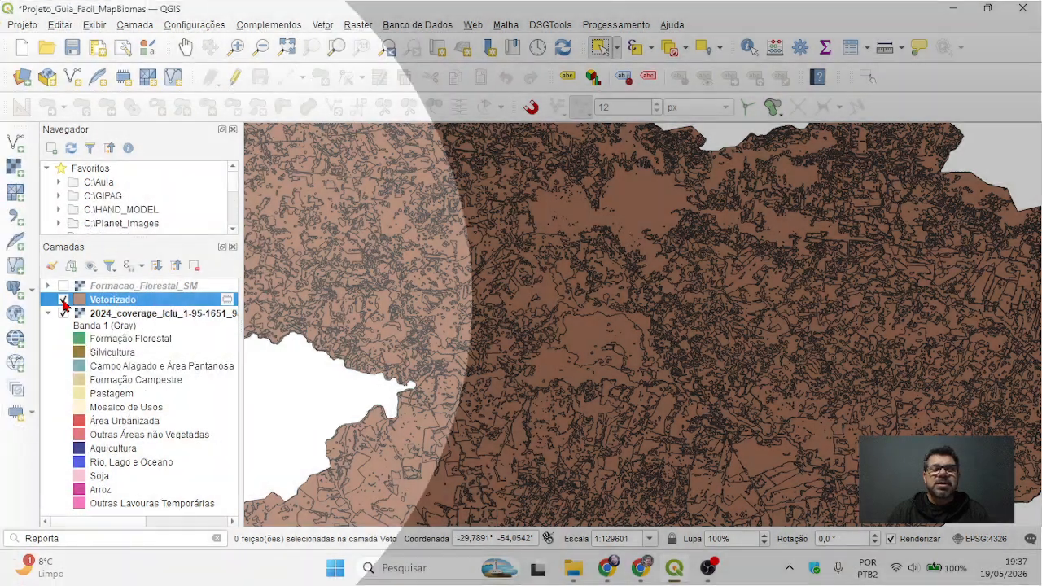
Hide the Vetorizado layer and review the raster's legend classes from Formação Florestal to Formação Campestre
click(64, 300)
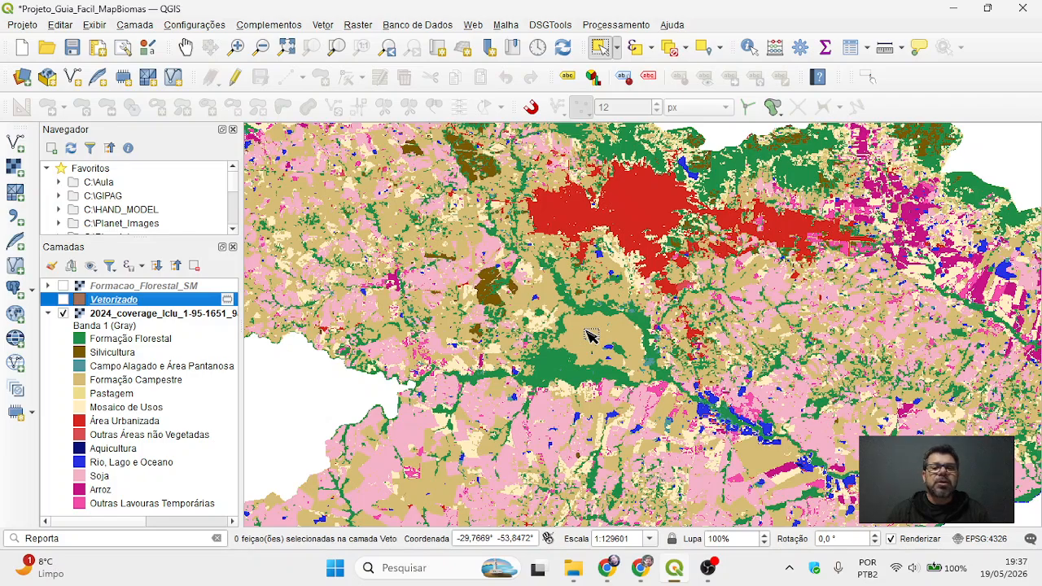
click(136, 342)
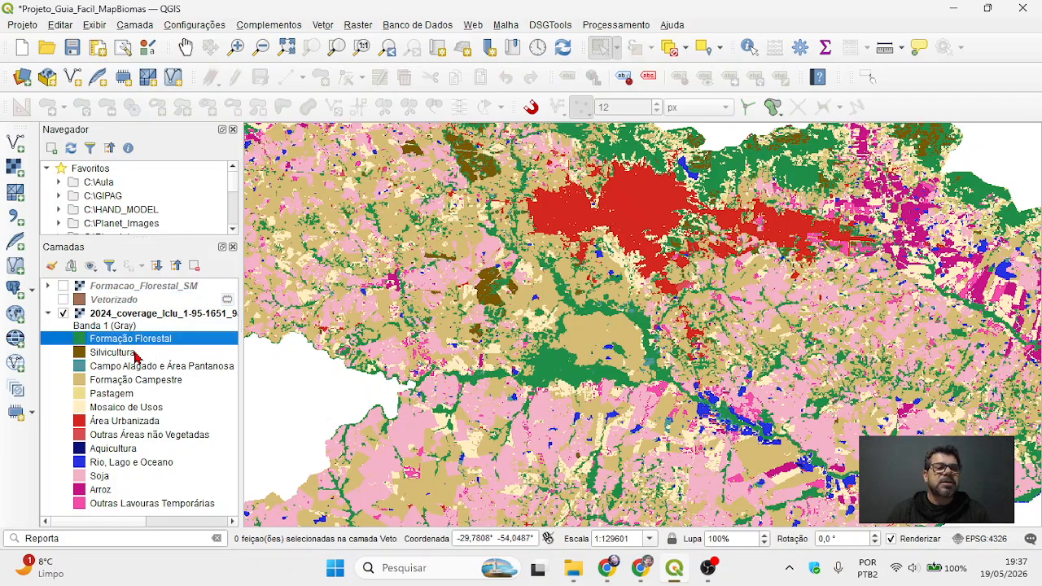
click(136, 353)
click(137, 368)
click(134, 382)
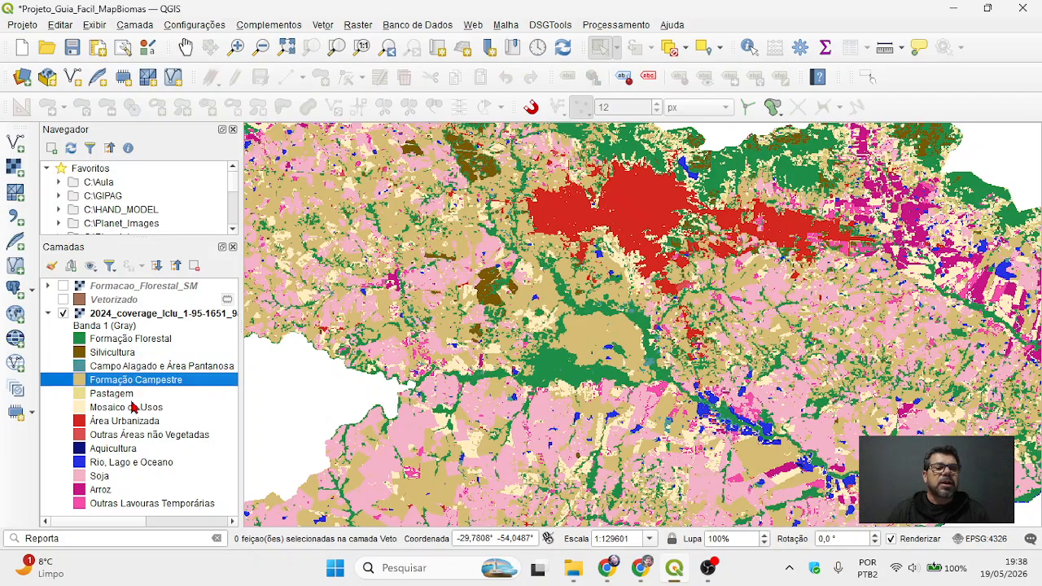
Show the Vetorizado layer again at full extent and hide the 2024 coverage raster
click(101, 302)
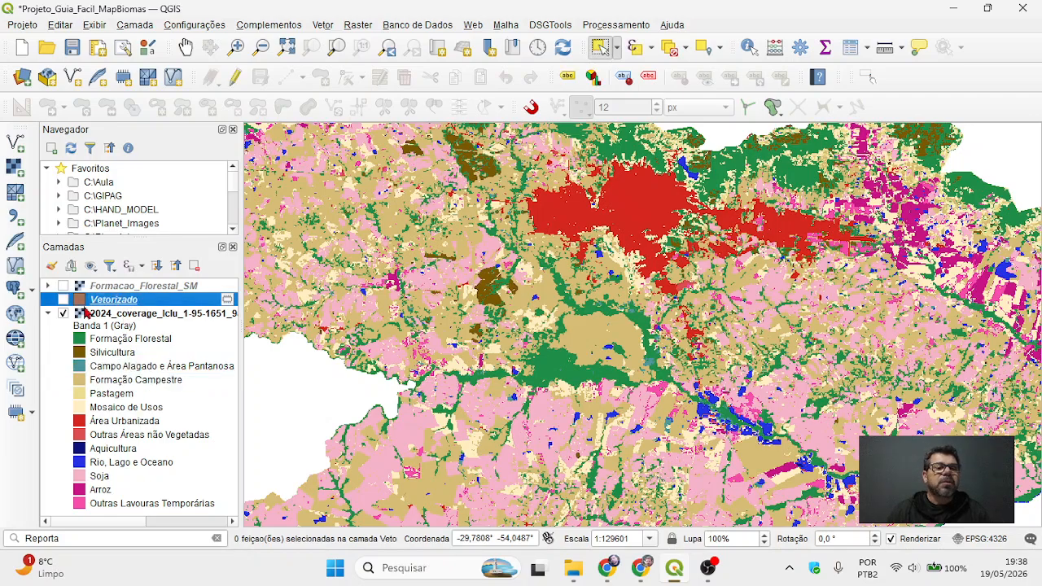
click(64, 299)
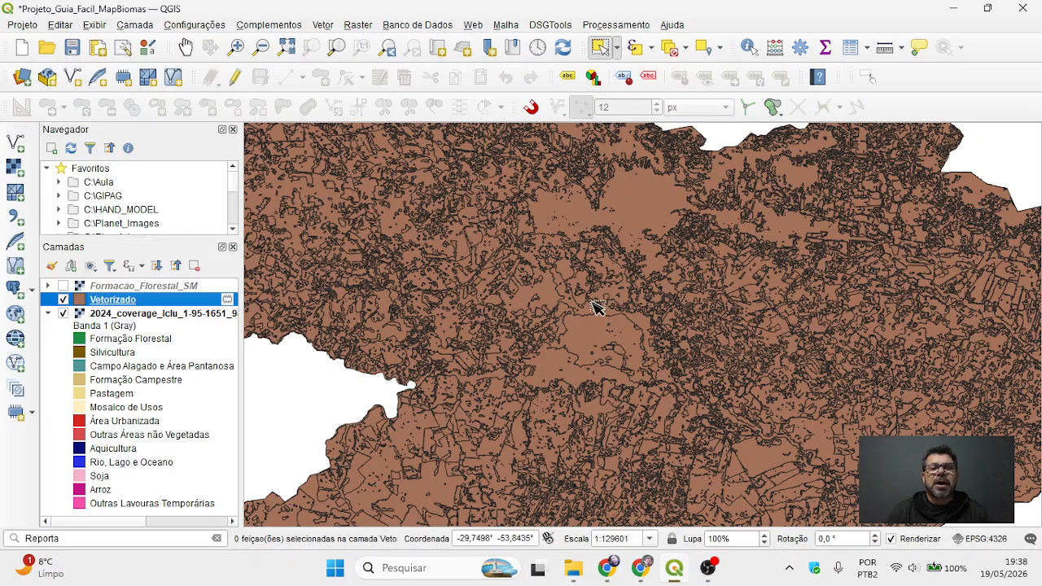
click(338, 49)
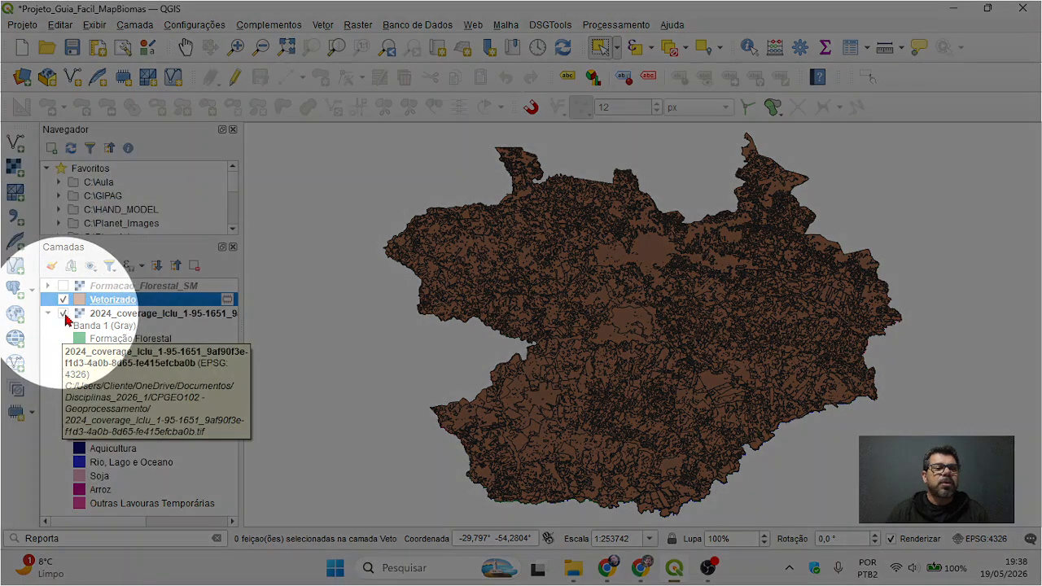
click(63, 314)
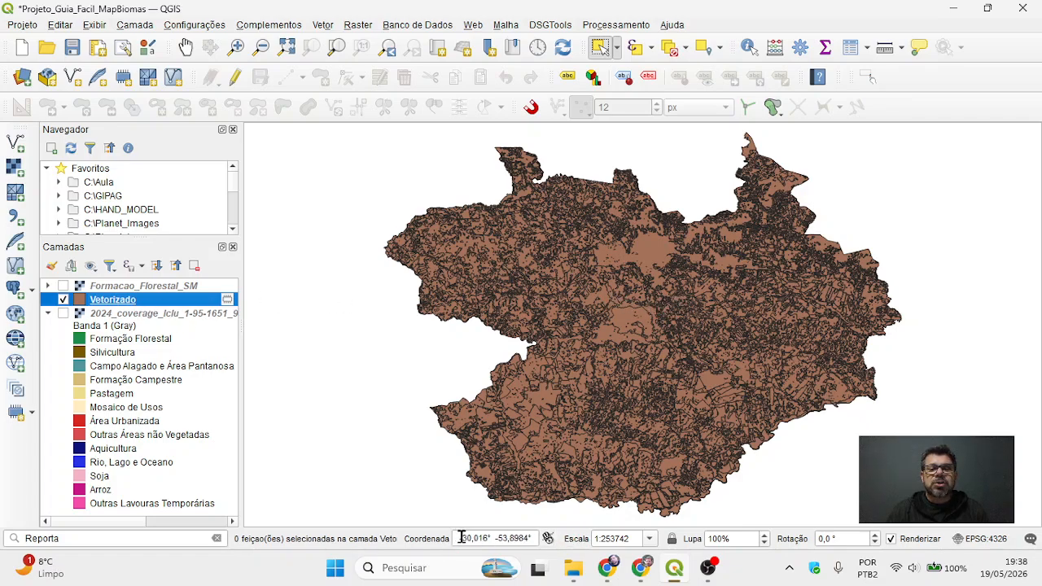
Check the map coordinate readout and switch to Gemini in Chrome to review the question about the WGS 84 UTM SRC for longitude -53,8241° and latitude -30,0195°
drag(458, 536, 533, 533)
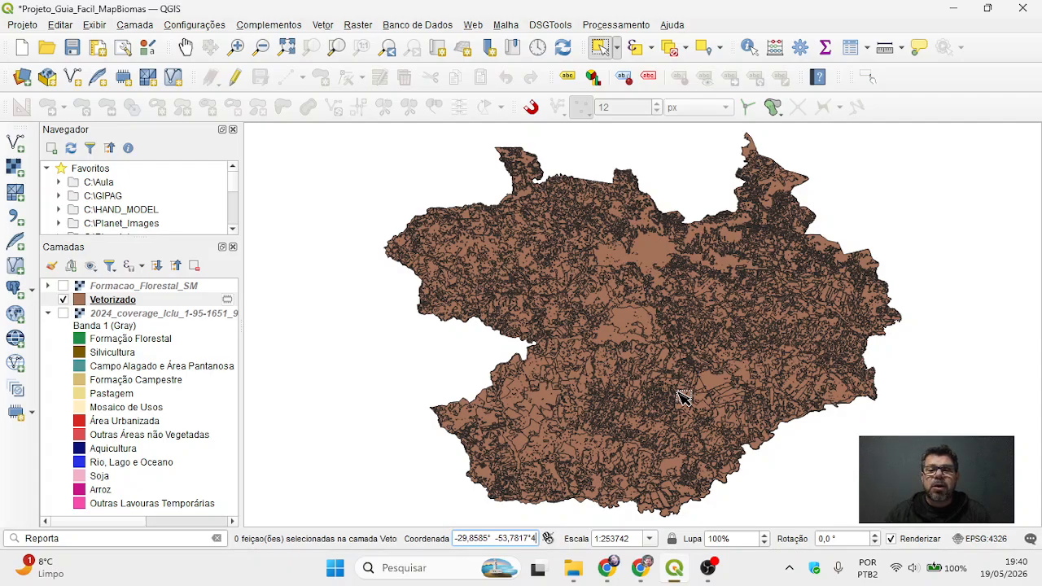
click(641, 570)
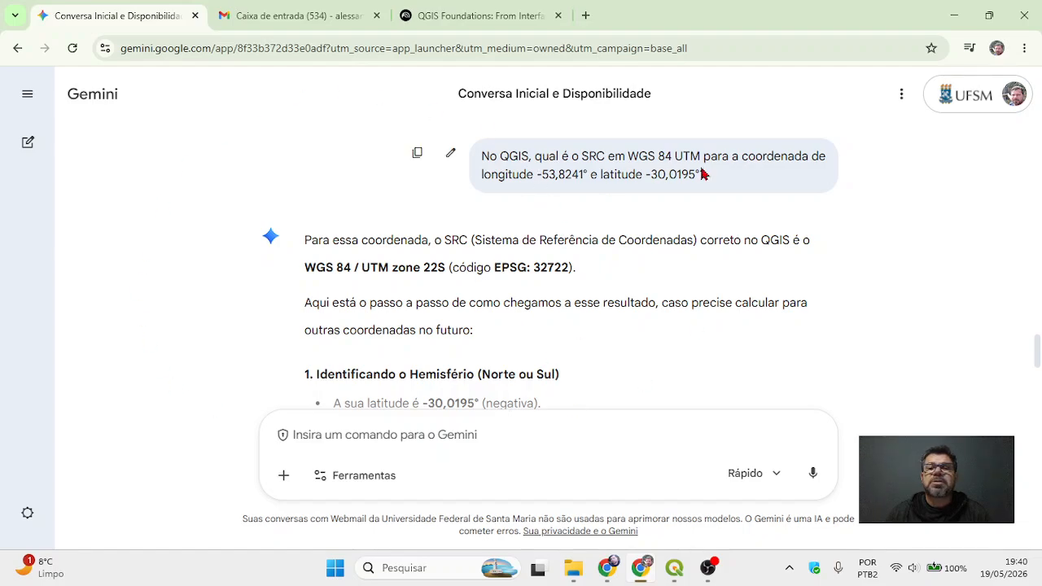
drag(714, 174, 483, 163)
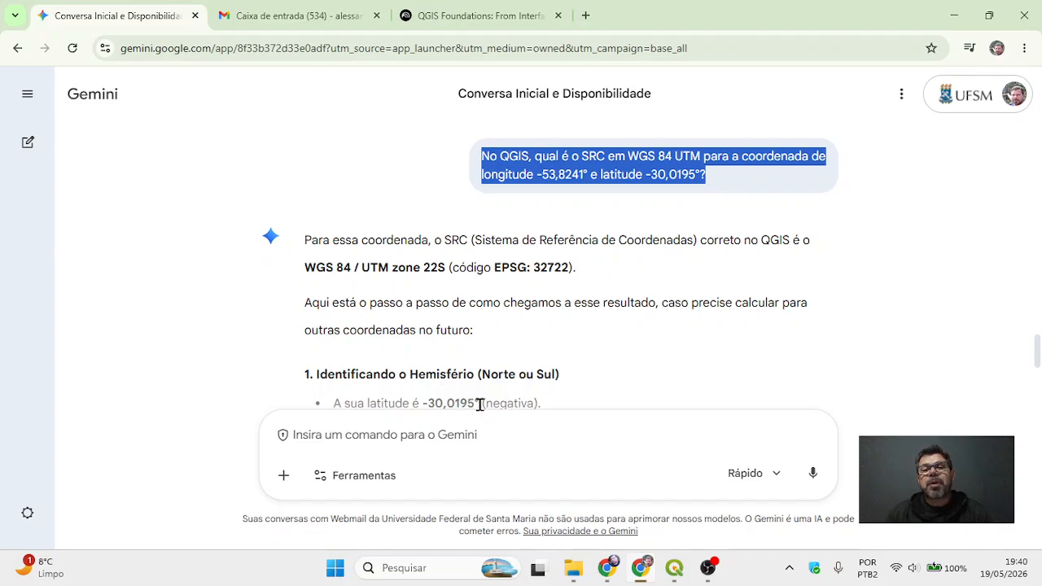
click(611, 171)
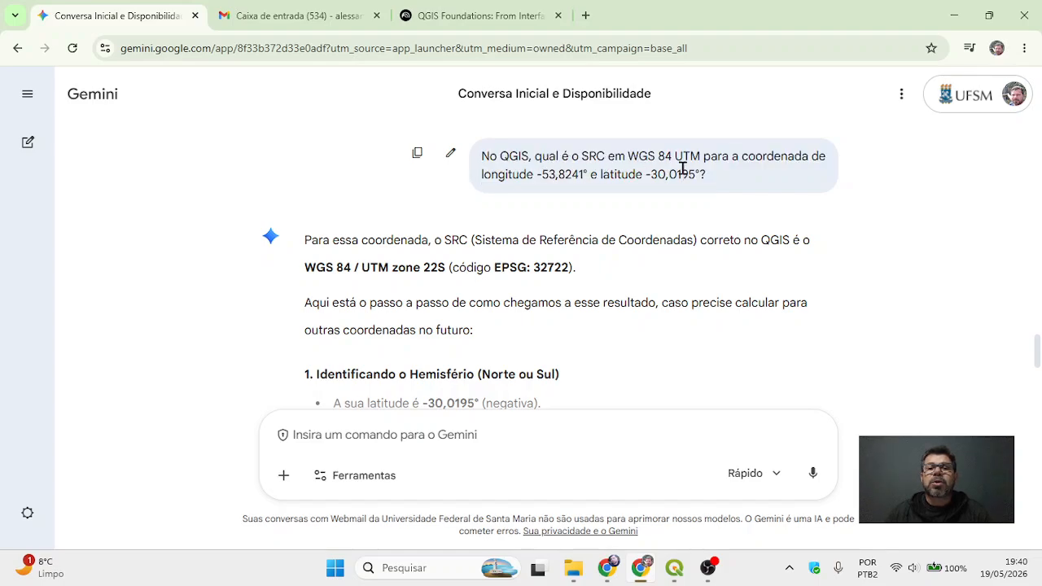
drag(536, 177, 699, 173)
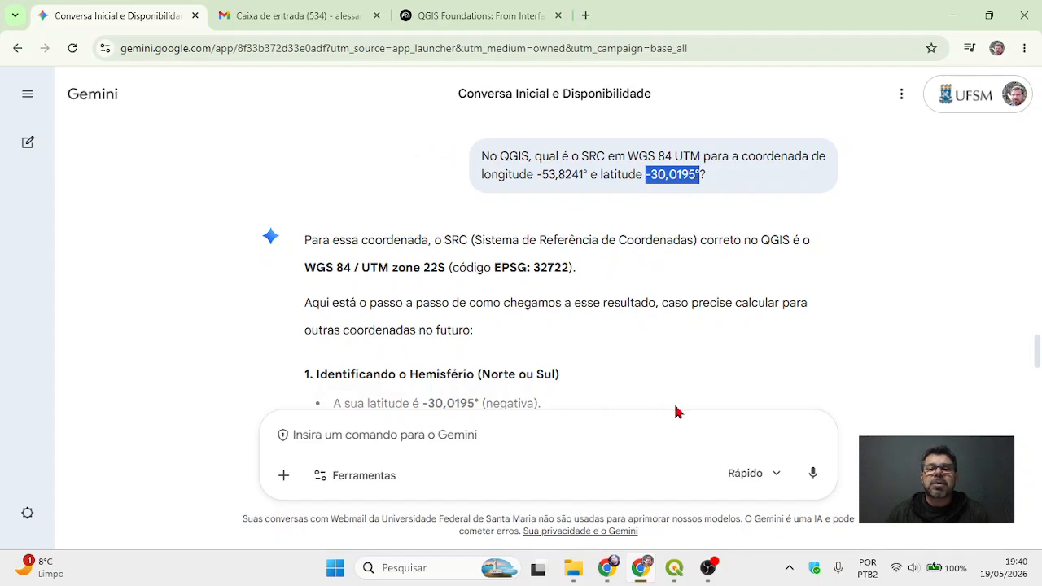
click(742, 177)
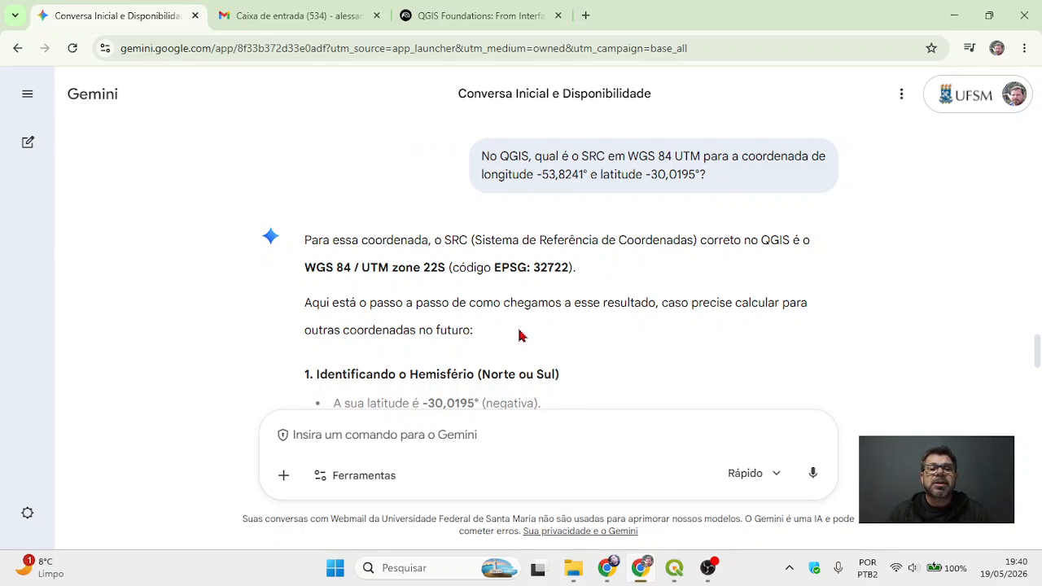
Highlight the SRC name WGS 84 / UTM zone 22S in Gemini's answer
drag(303, 267, 447, 268)
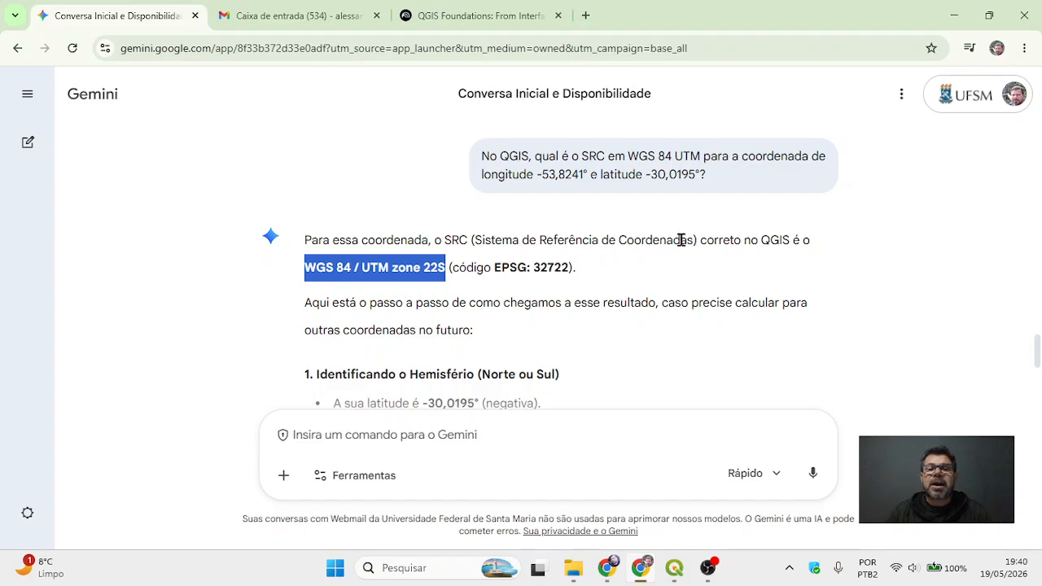
click(447, 269)
drag(306, 271, 446, 271)
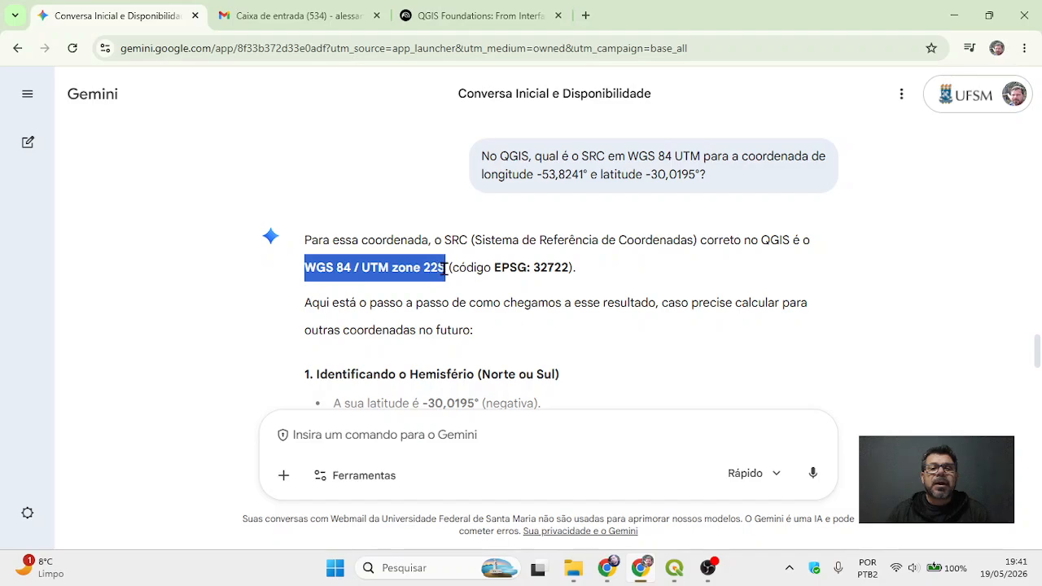
Copy the SRC name WGS 84 / UTM zone 22S from Gemini's answer and switch to QGIS
right_click(362, 269)
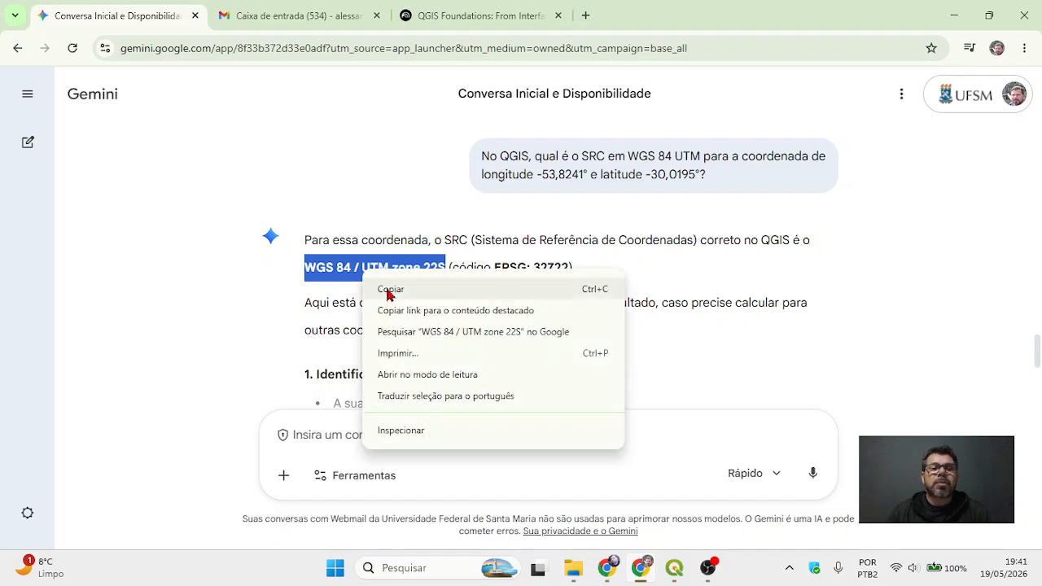
click(386, 291)
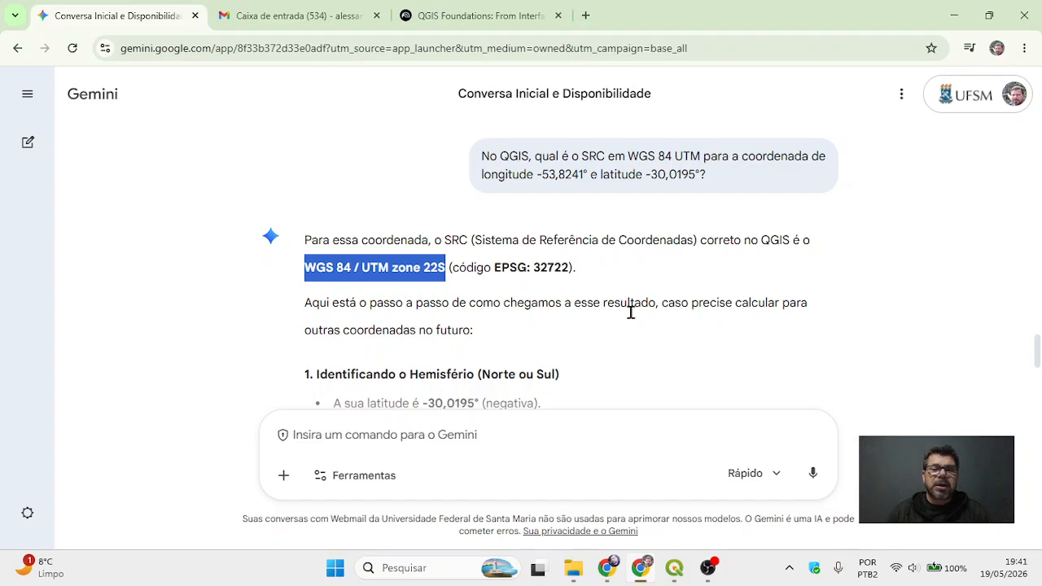
click(676, 568)
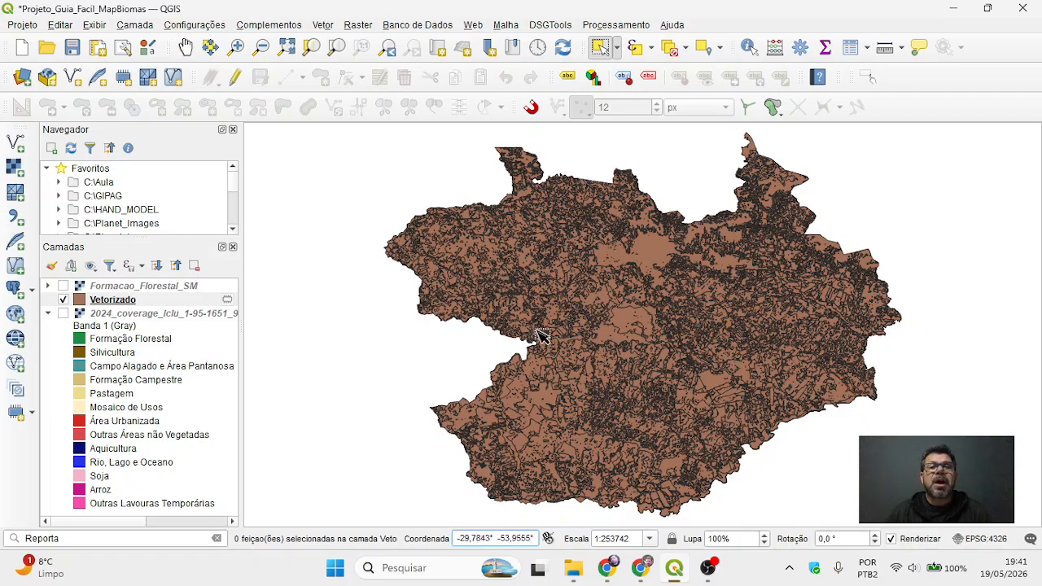
Select the Vetorizado layer and start the Reprojetar camada tool for it
click(114, 299)
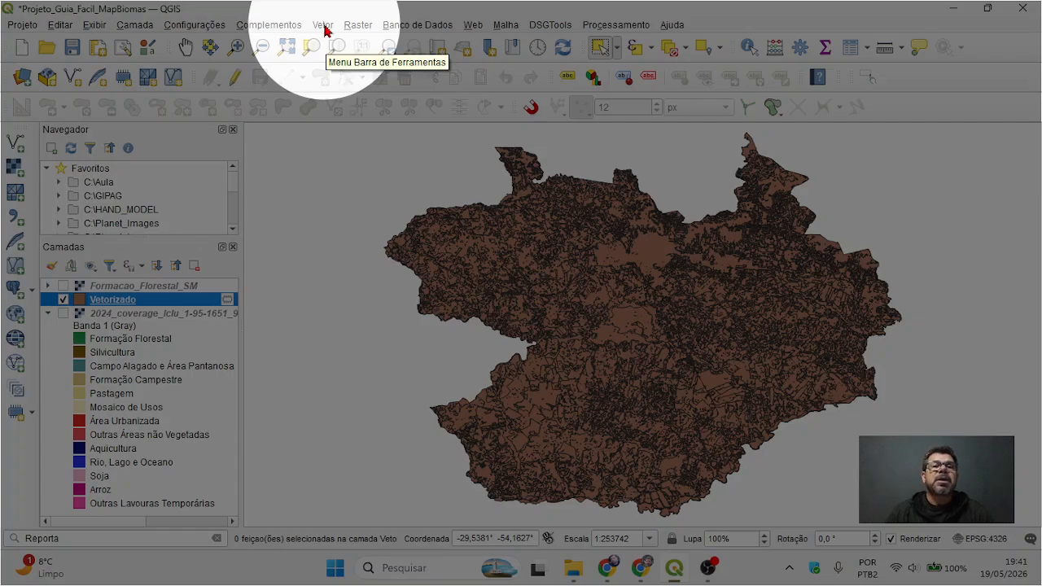
click(324, 27)
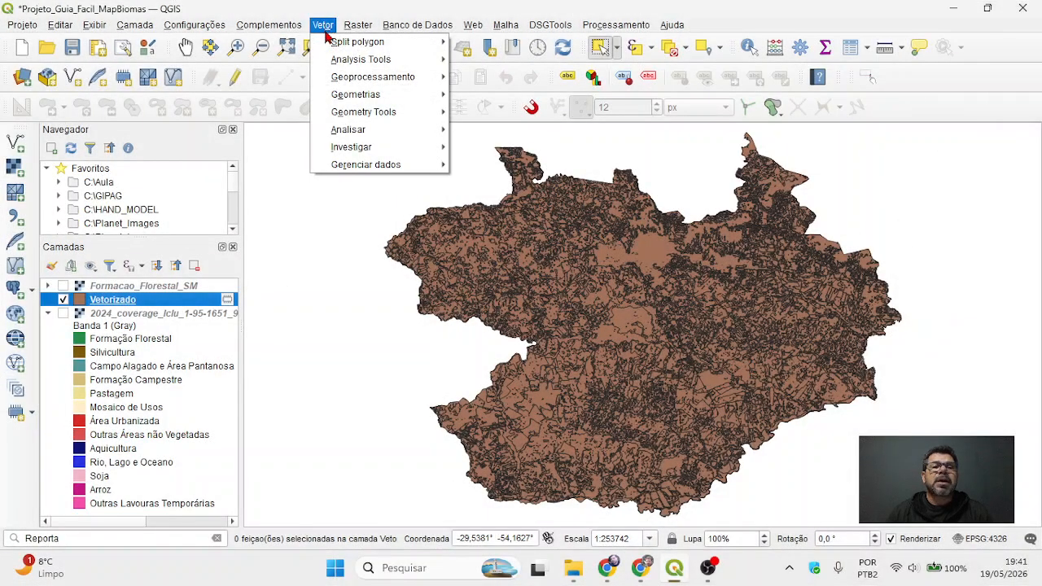
mouse_move(369, 171)
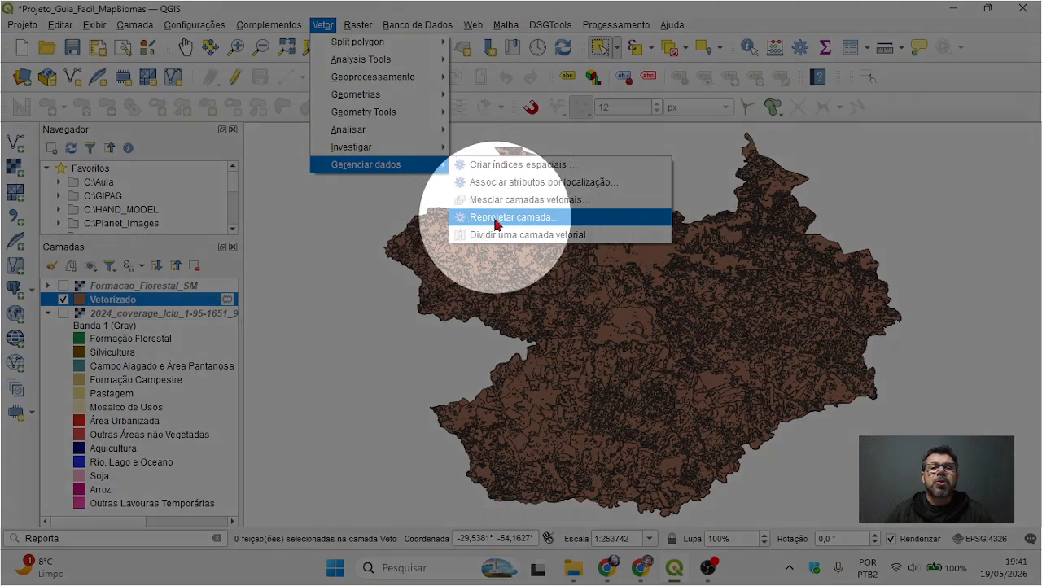
click(516, 225)
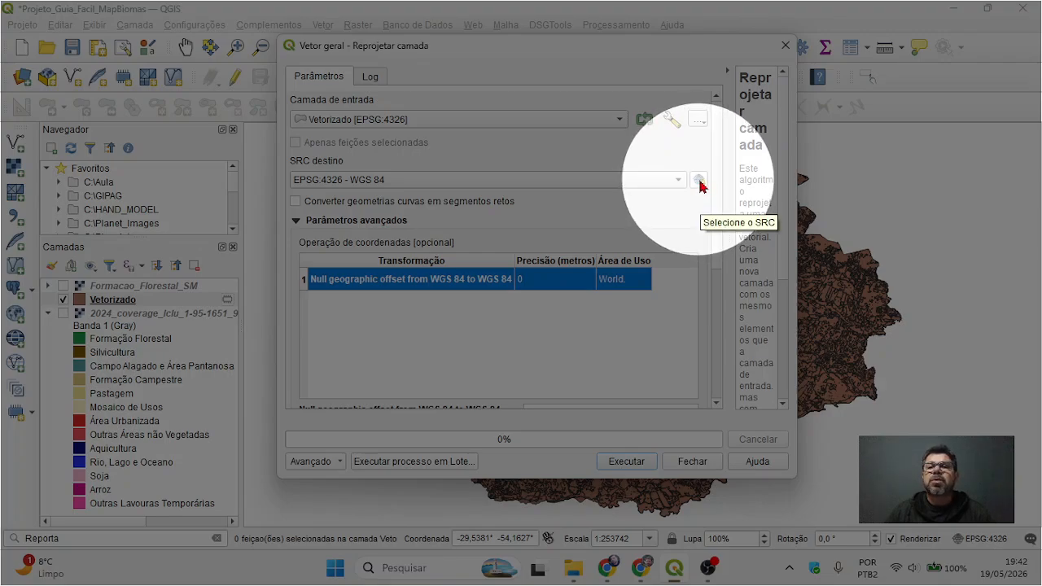
Set the destination SRC to EPSG:32722 - WGS 84 / UTM zone 22S, filtering the reference systems by the copied name
click(699, 180)
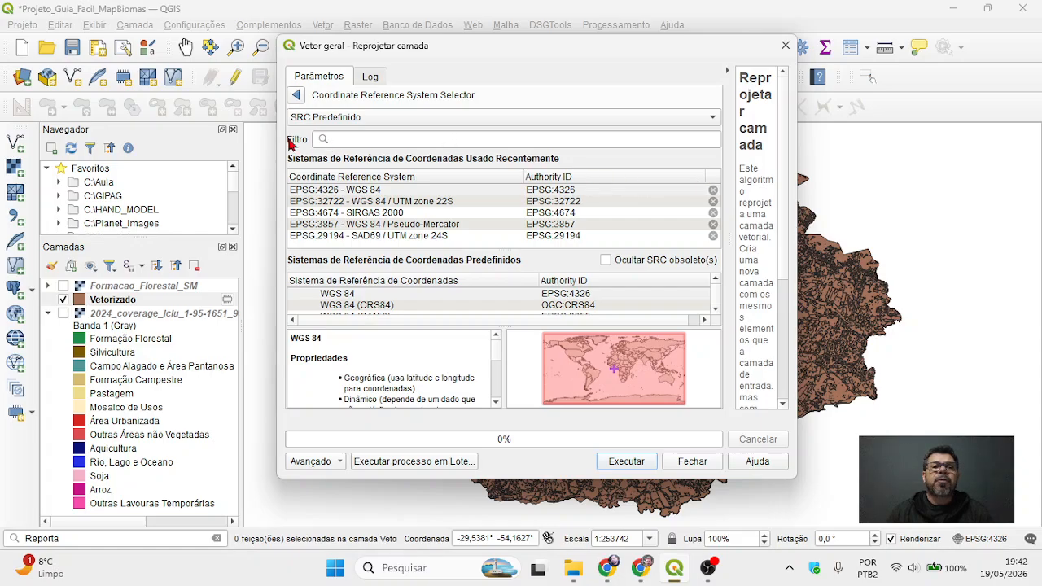
click(355, 139)
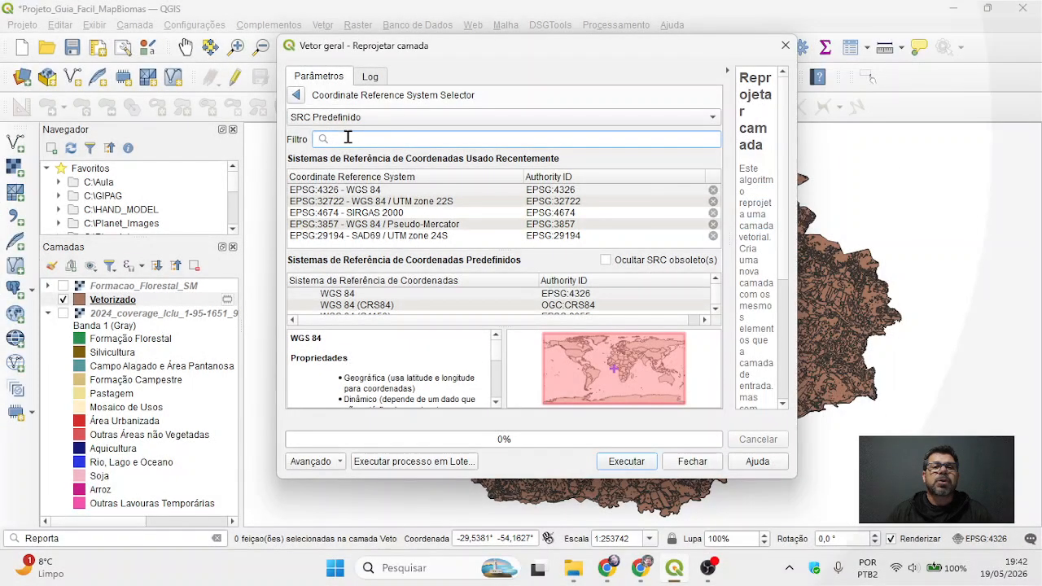
key(ctrl+v)
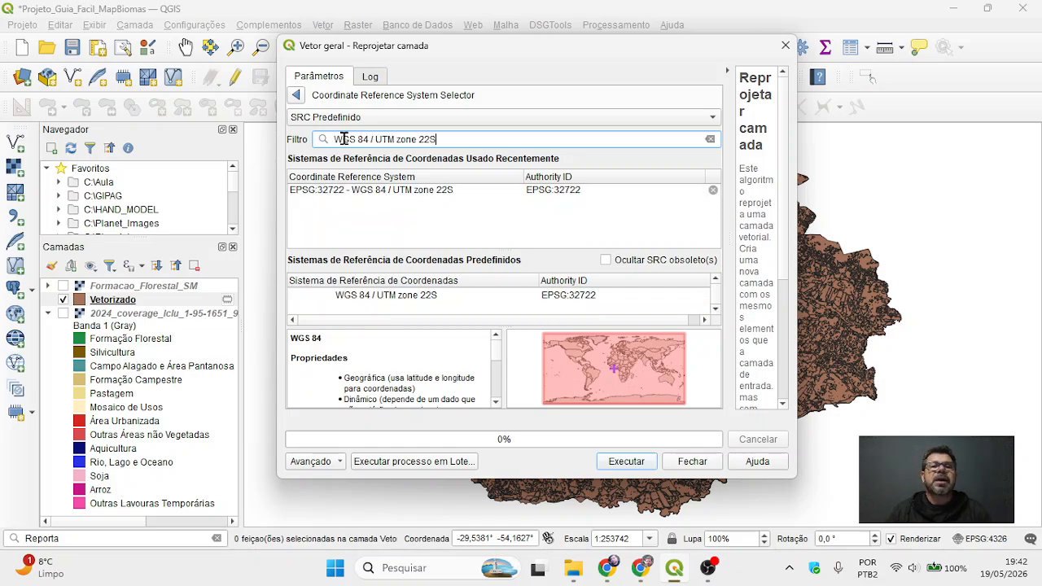
drag(333, 139, 486, 139)
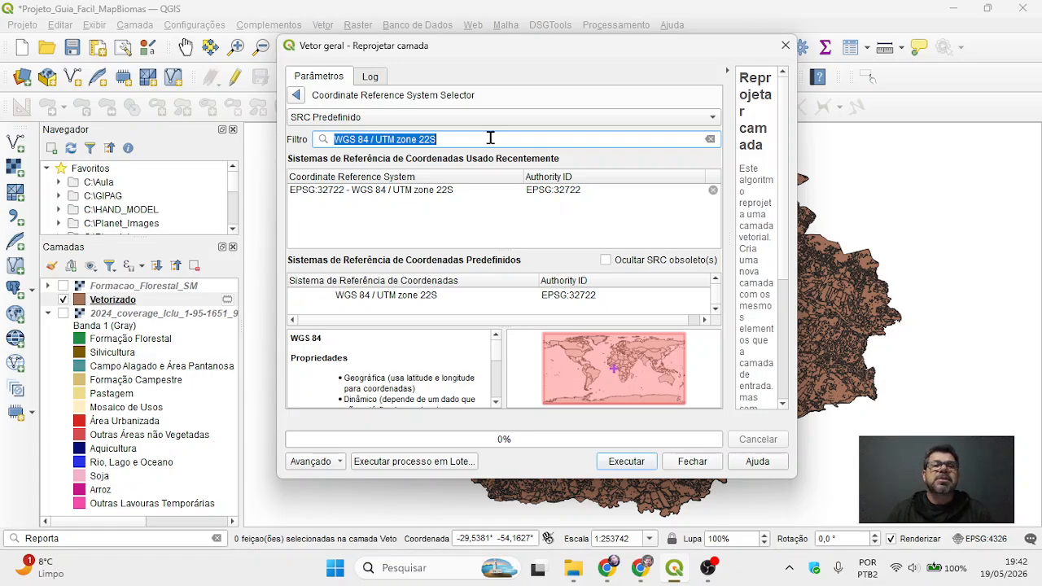
click(490, 139)
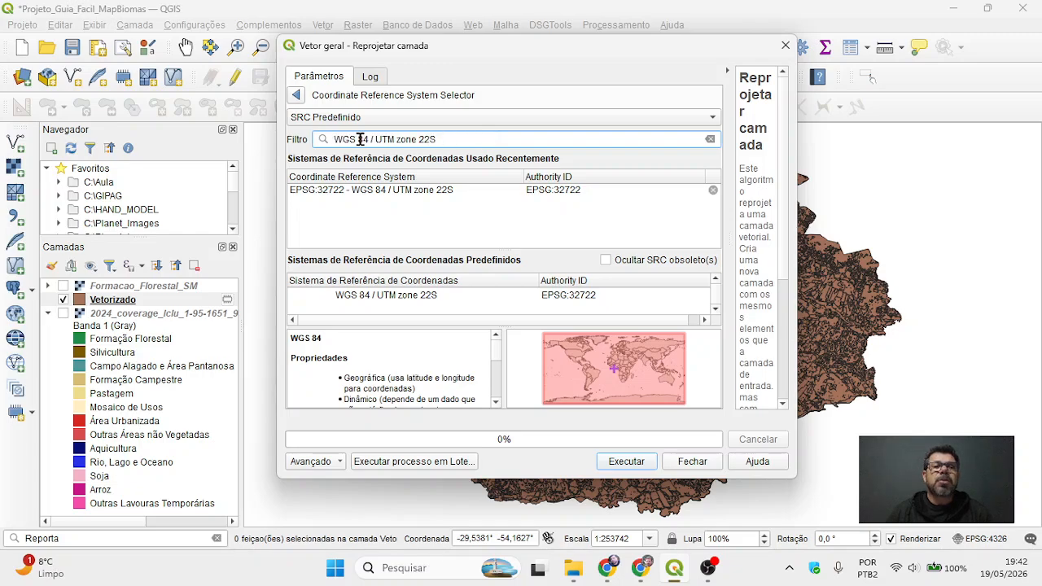
click(367, 195)
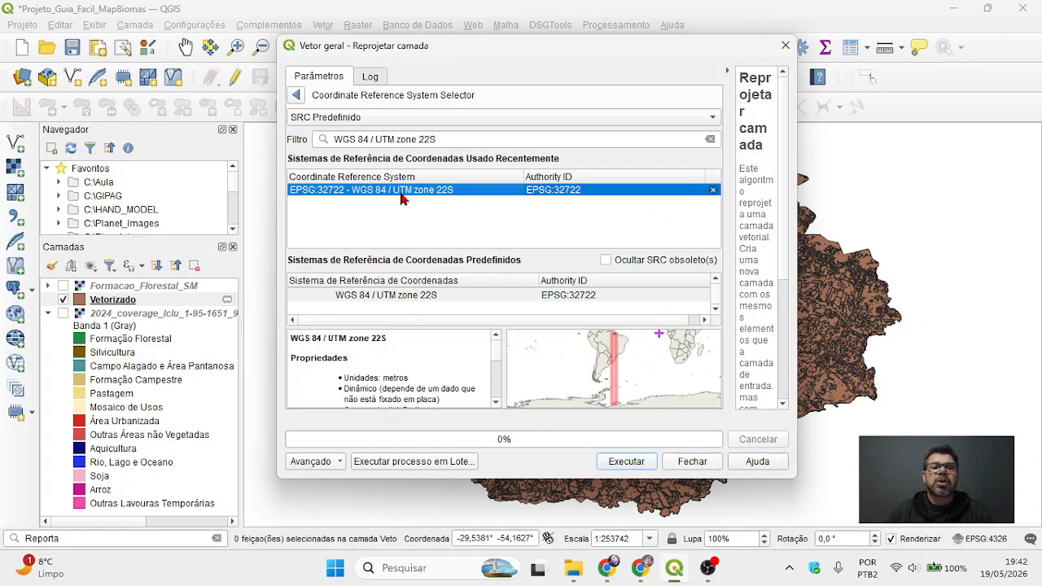
click(389, 296)
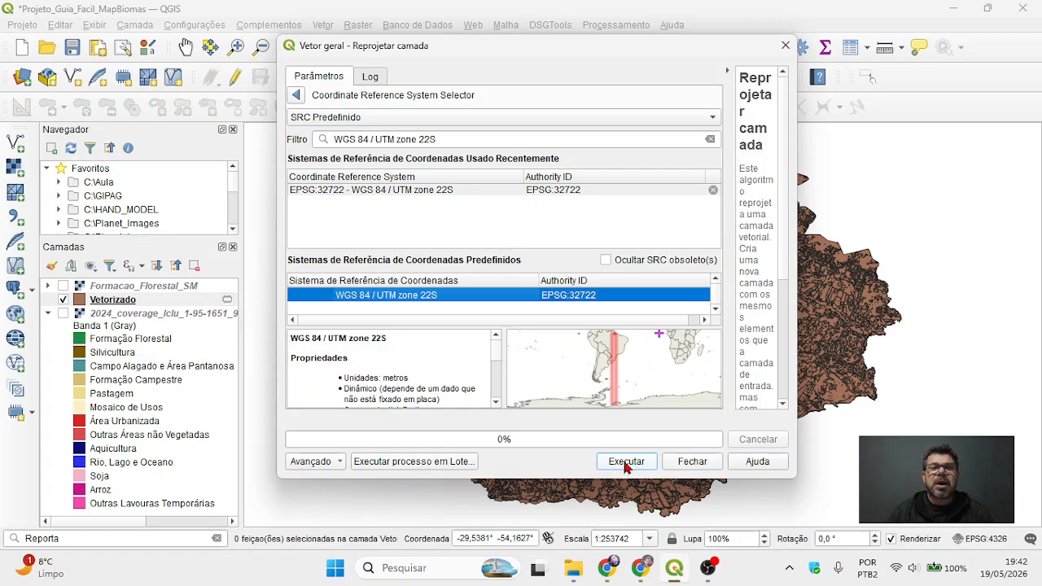
click(296, 97)
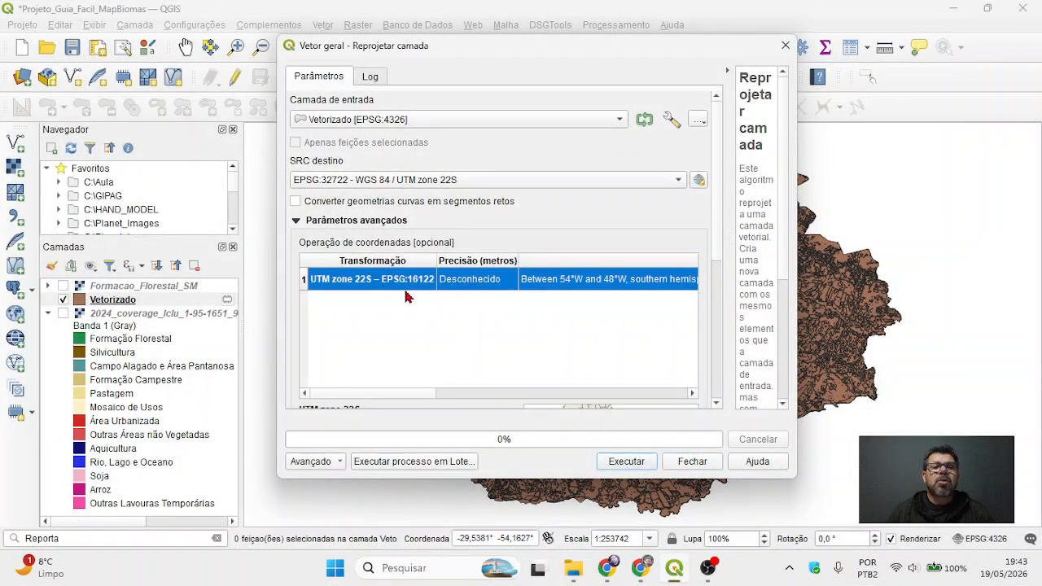
Look through the reprojection's remaining parameters and collapse the advanced parameters section
scroll(706, 211, down, 4)
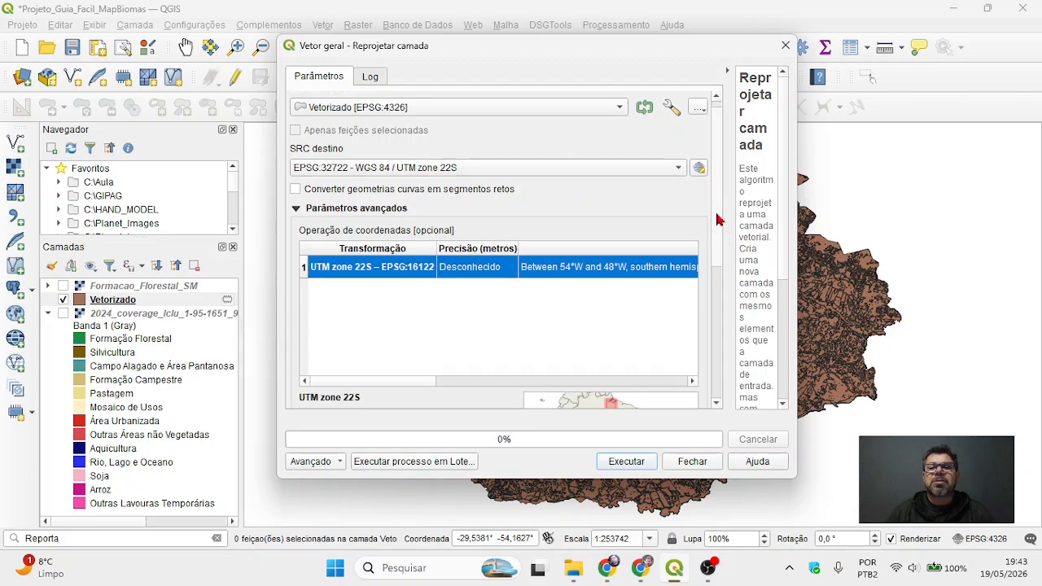
scroll(719, 330, down, 1)
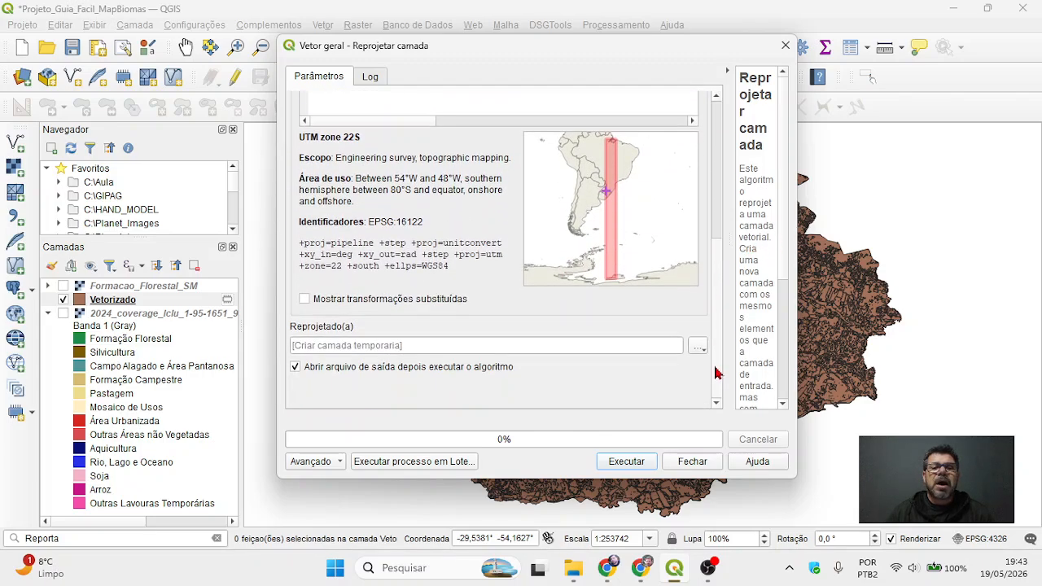
drag(715, 369, 716, 205)
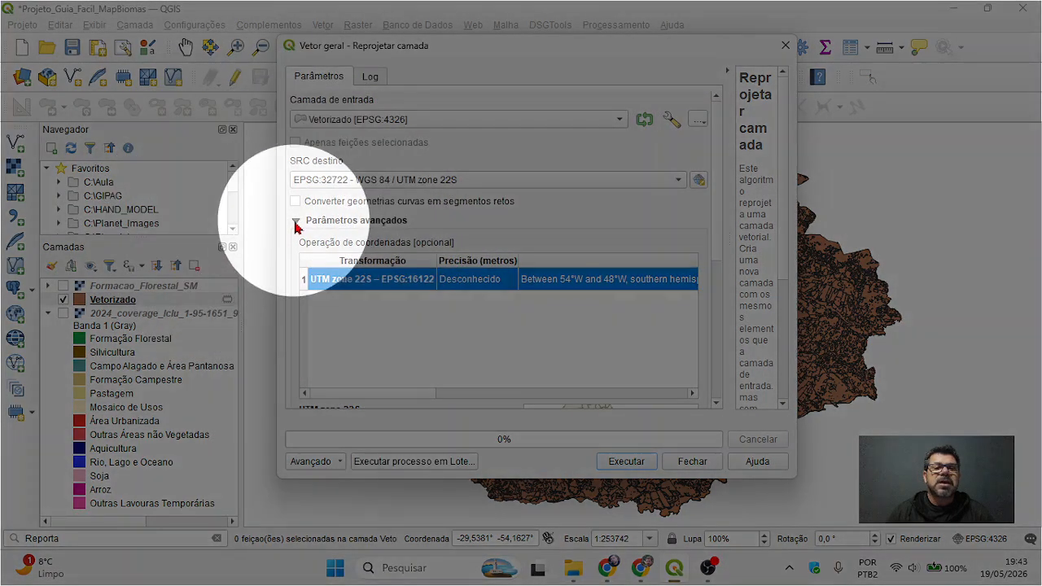
click(295, 223)
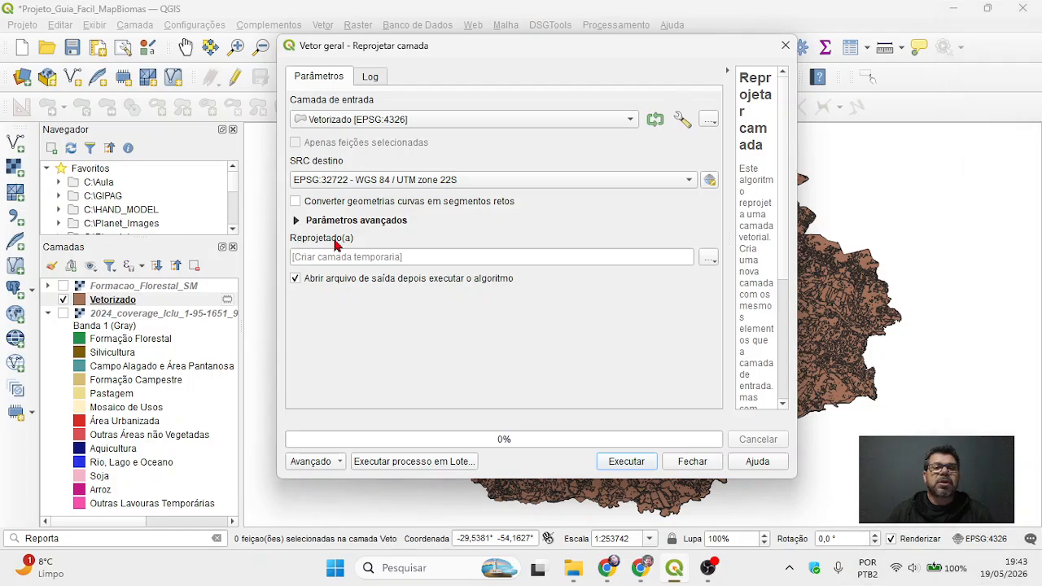
Choose to save the reprojected output to a file, with SHP (*.shp) as the file type
click(711, 261)
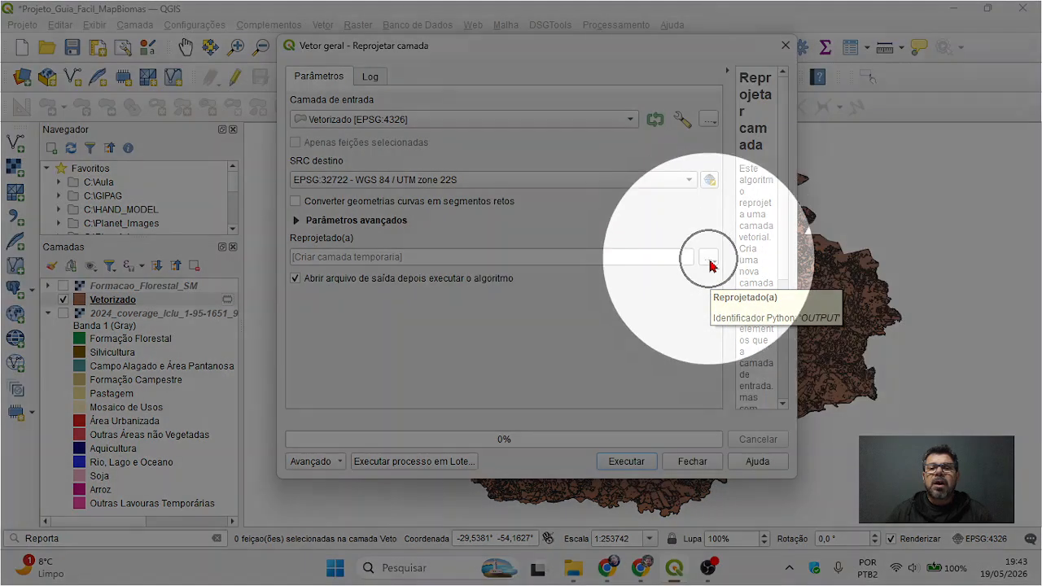
click(710, 259)
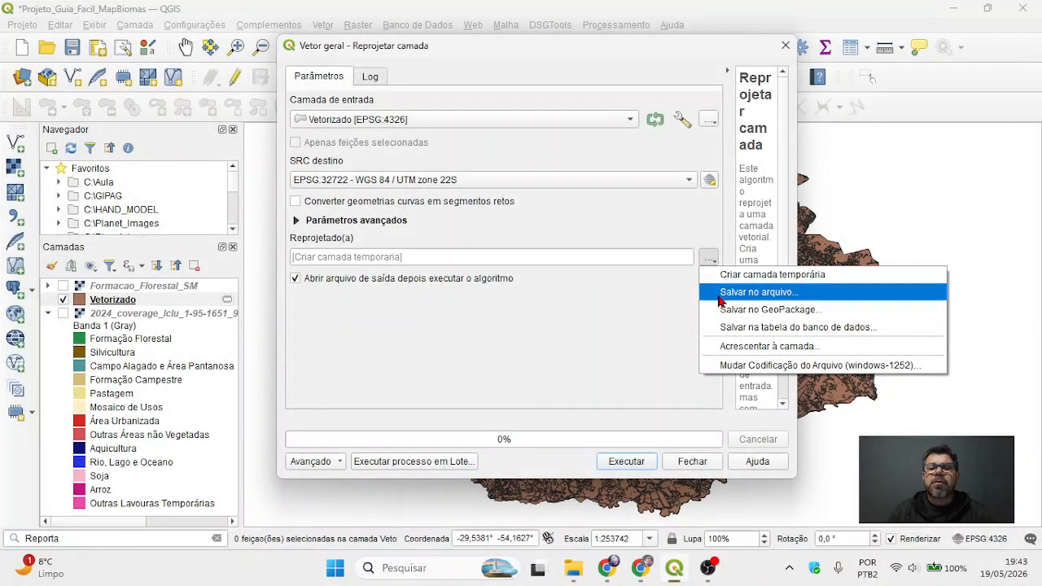
click(720, 299)
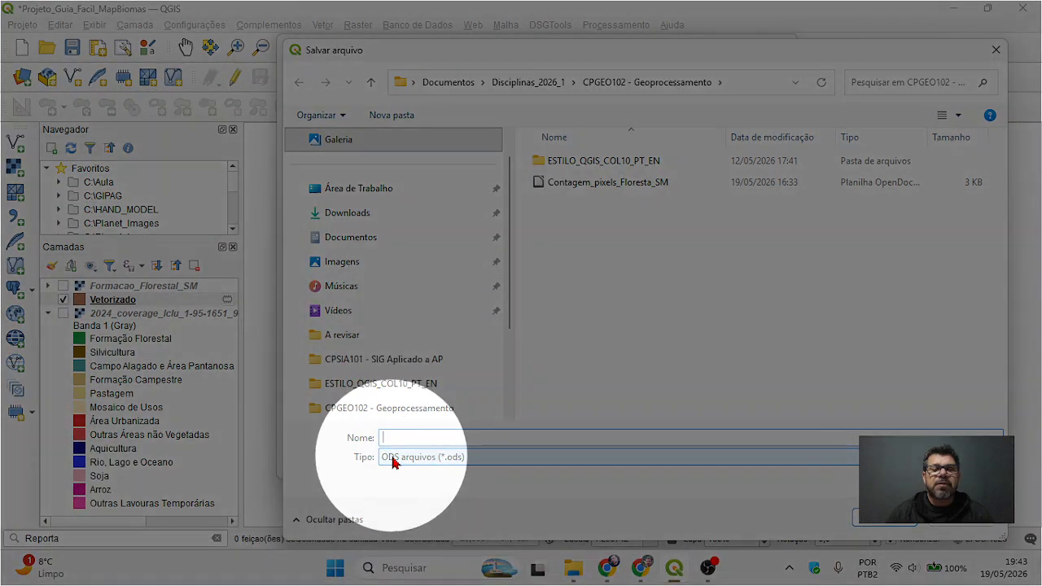
click(391, 461)
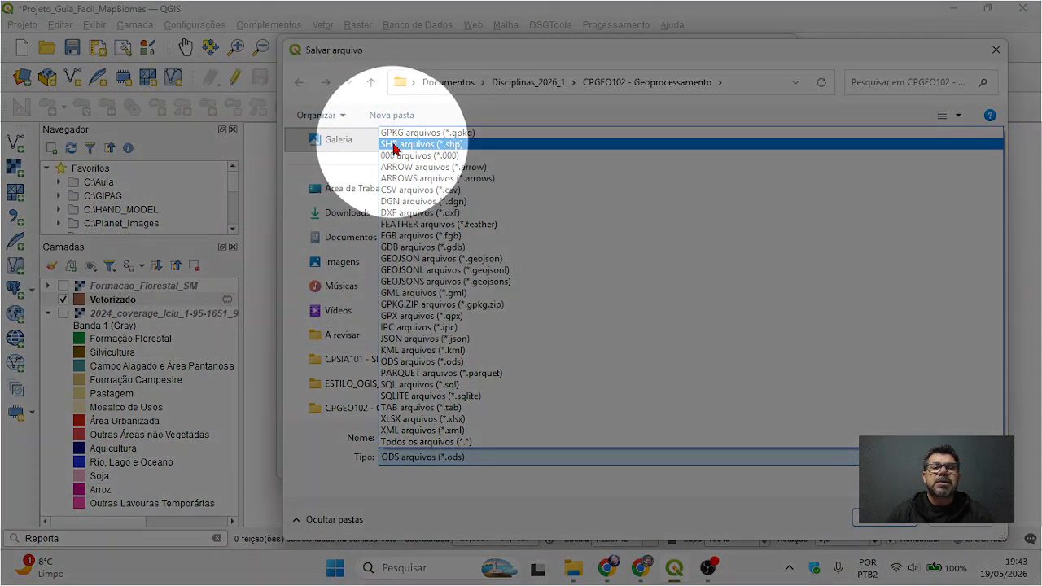
click(394, 147)
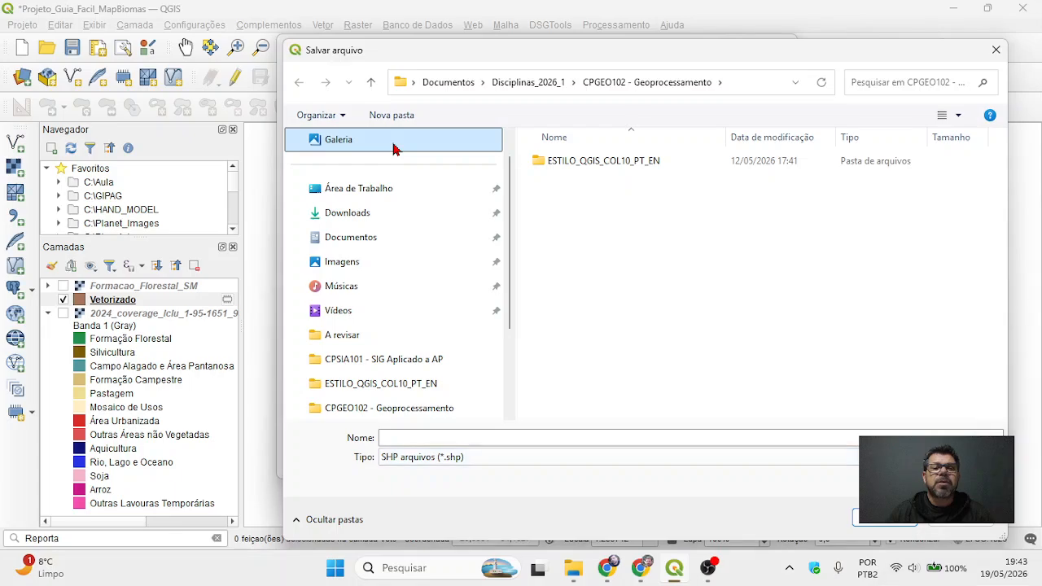
click(424, 461)
click(426, 458)
click(428, 461)
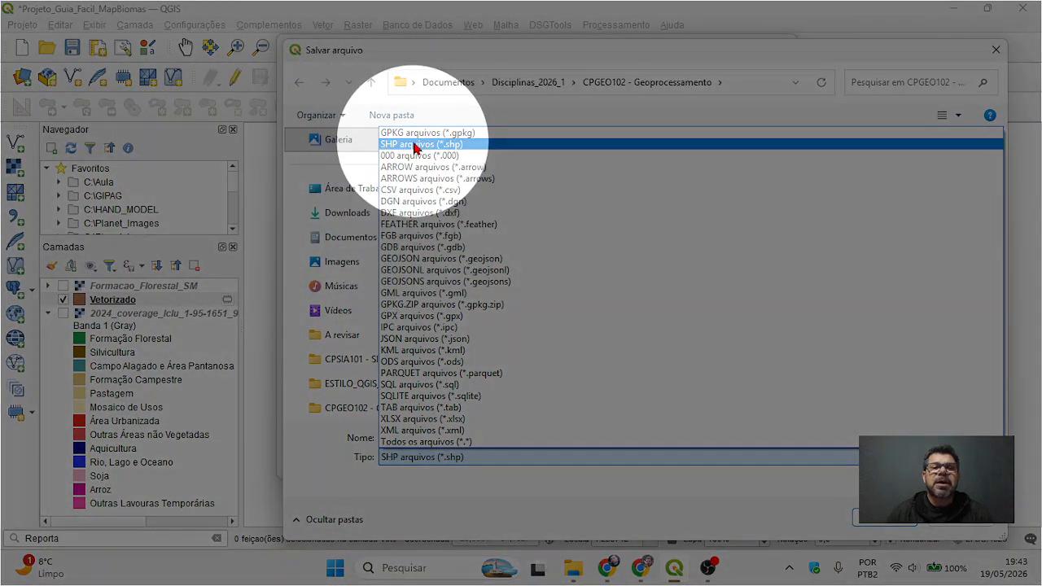
click(415, 147)
Save the output as Usos_SM_vetorial_UTM in the CPGEO102 - Geoprocessamento folder and run the reprojection
click(412, 439)
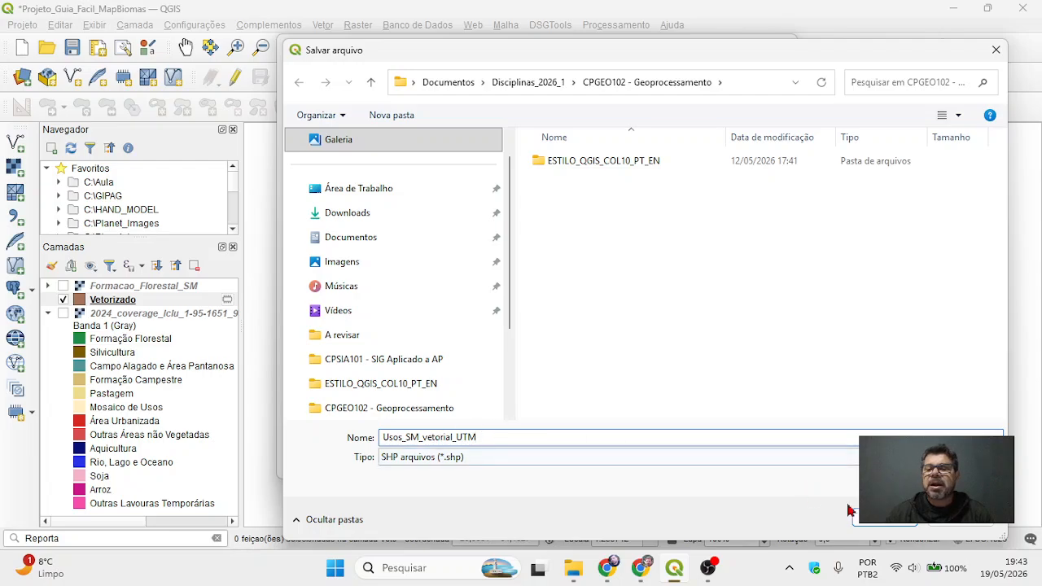
click(877, 525)
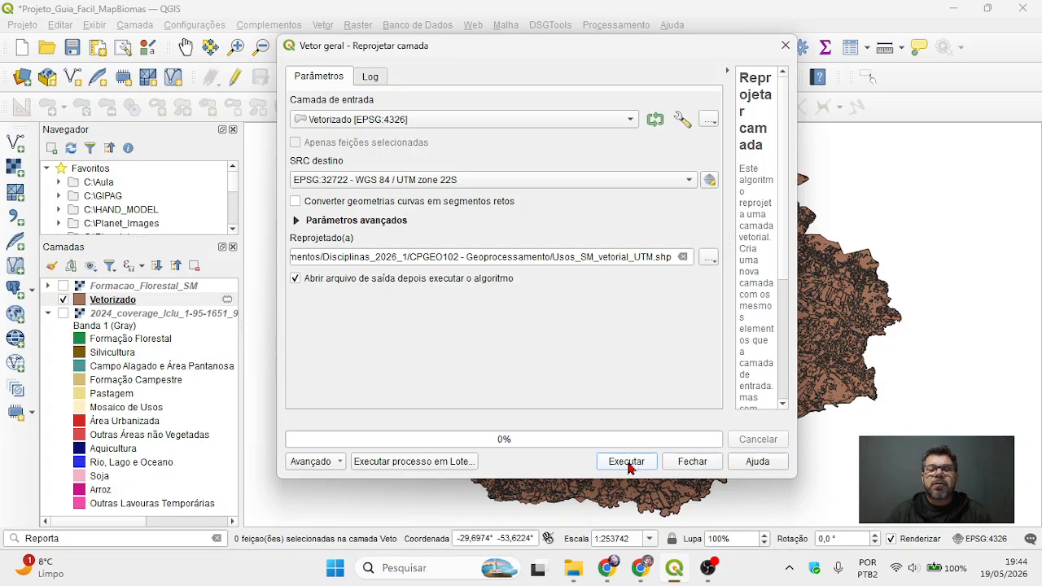
click(627, 463)
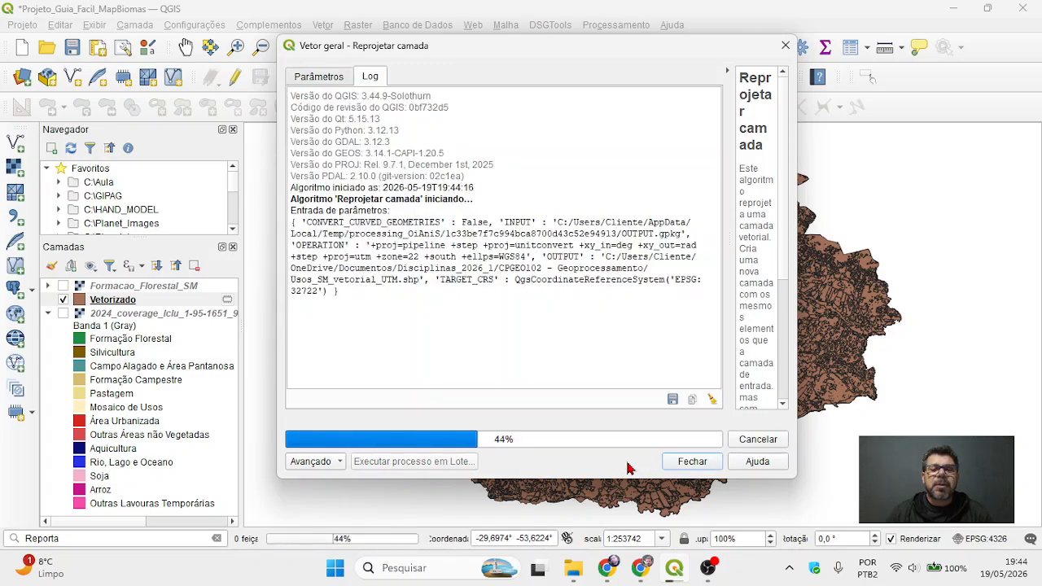
click(679, 463)
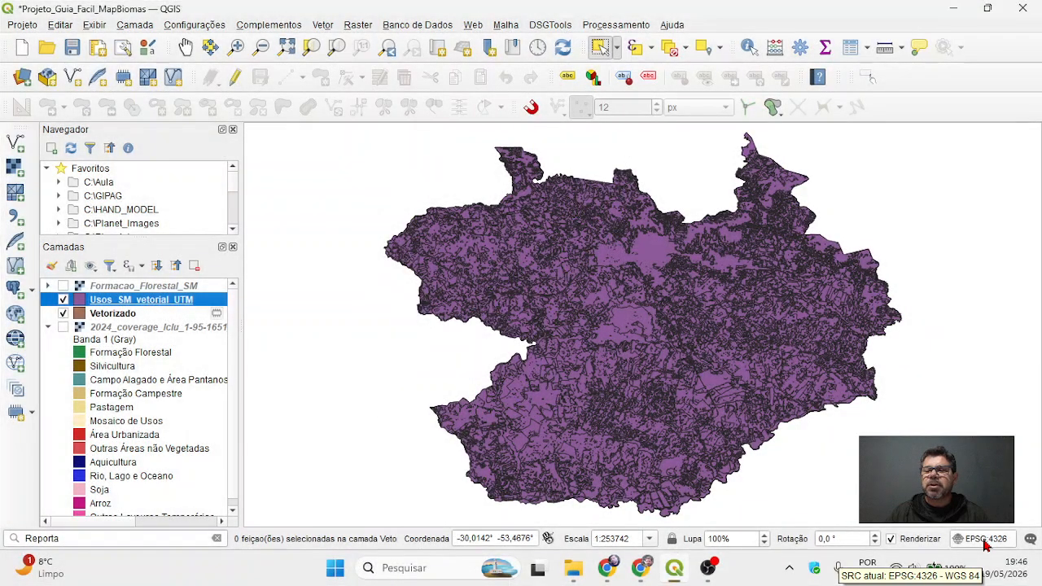
Set the project SRC to EPSG:32722 - WGS 84 / UTM zone 22S after checking its coverage on the preview map
click(985, 542)
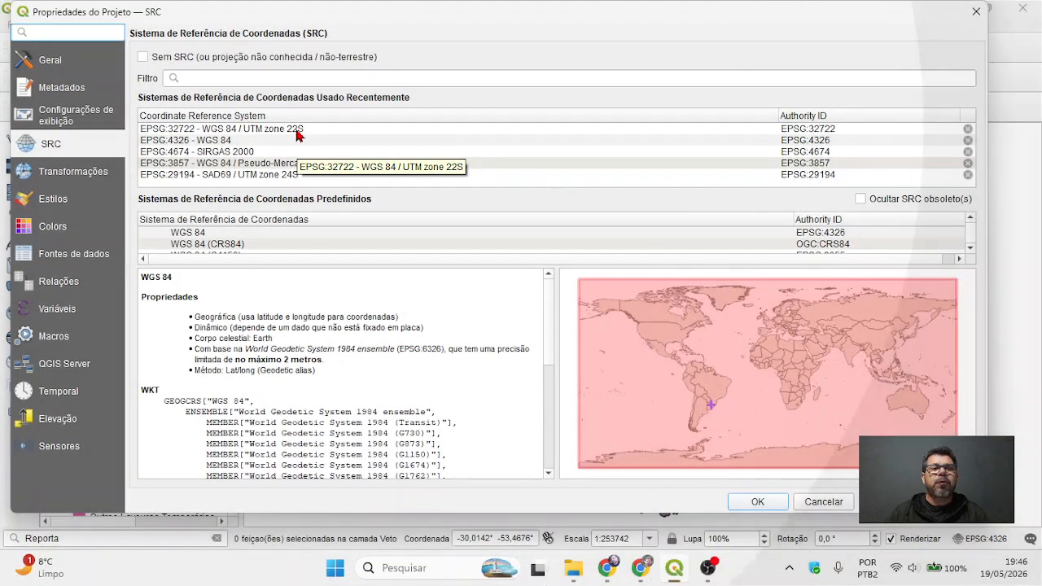
click(297, 135)
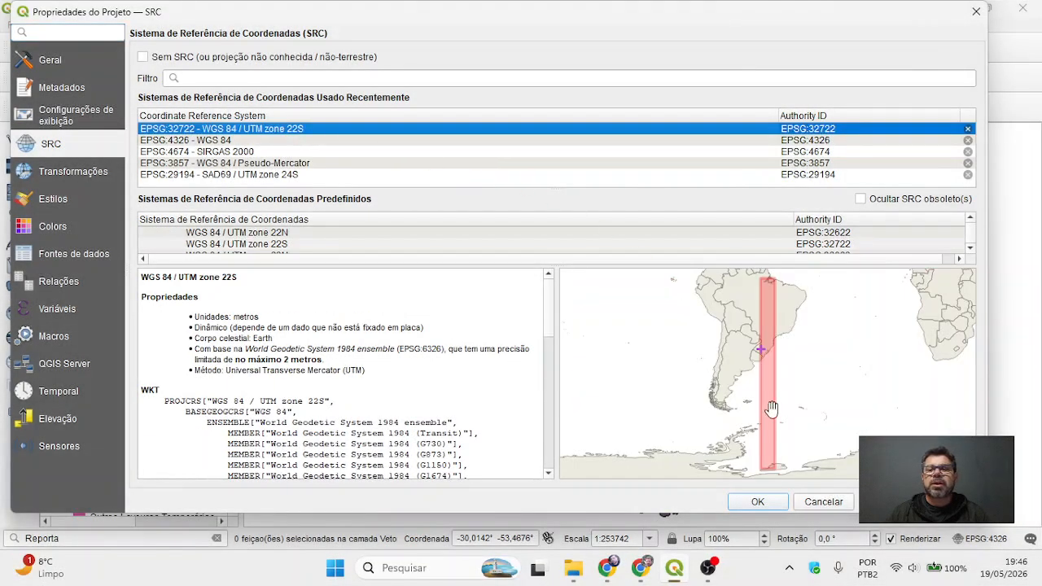
scroll(758, 352, up, 2)
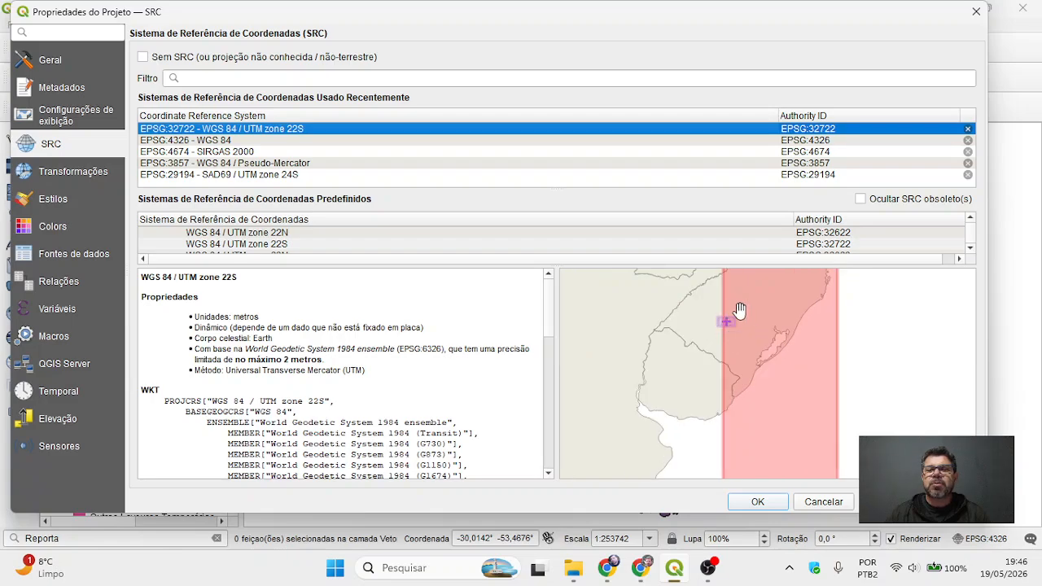
drag(737, 334, 729, 363)
scroll(729, 362, up, 1)
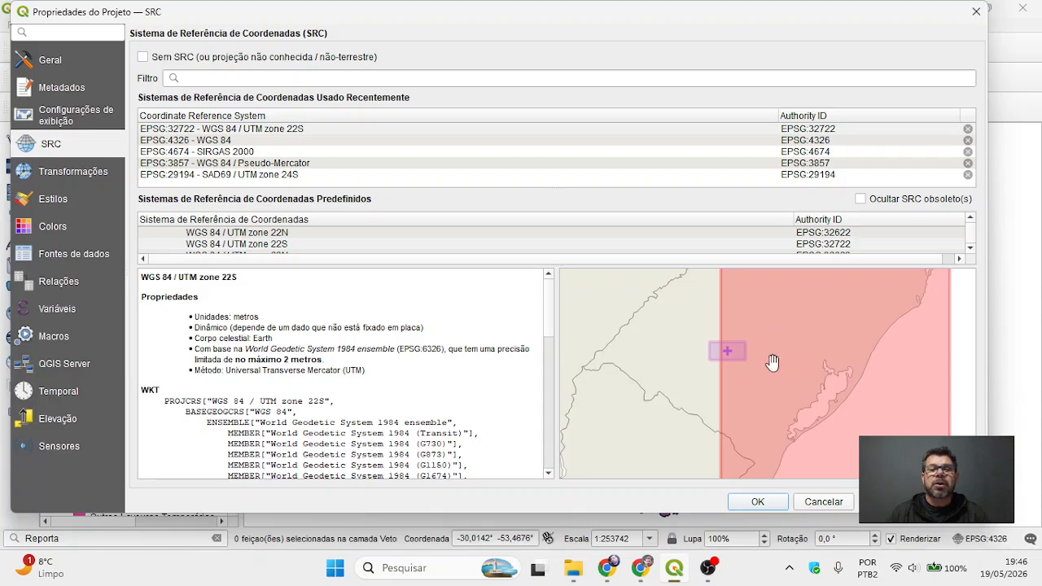
click(757, 501)
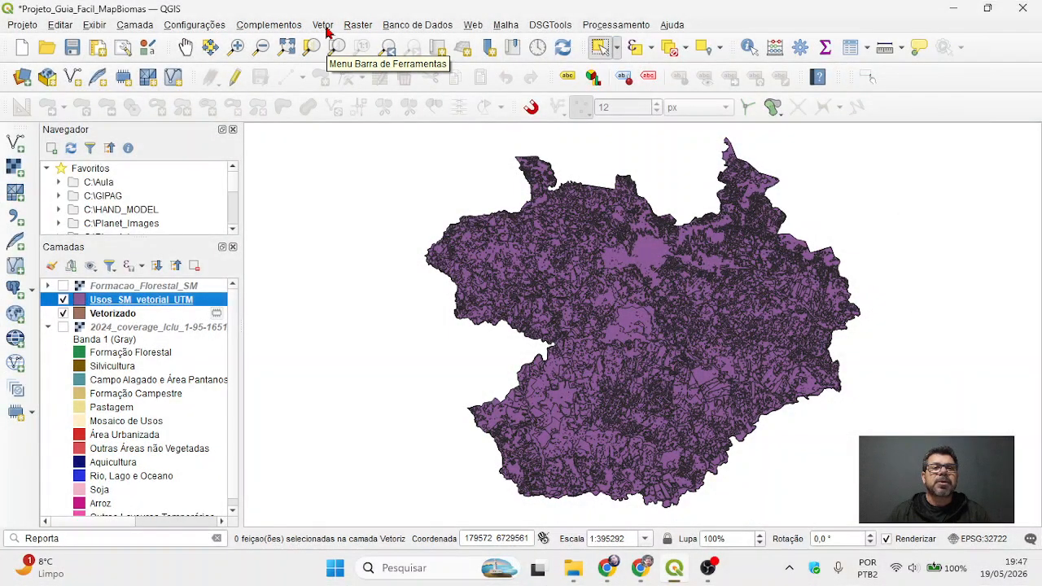
Start the Dissolve geoprocessing tool on Usos_SM_vetorial_UTM and set Classe as the dissolve field
click(326, 29)
mouse_move(364, 80)
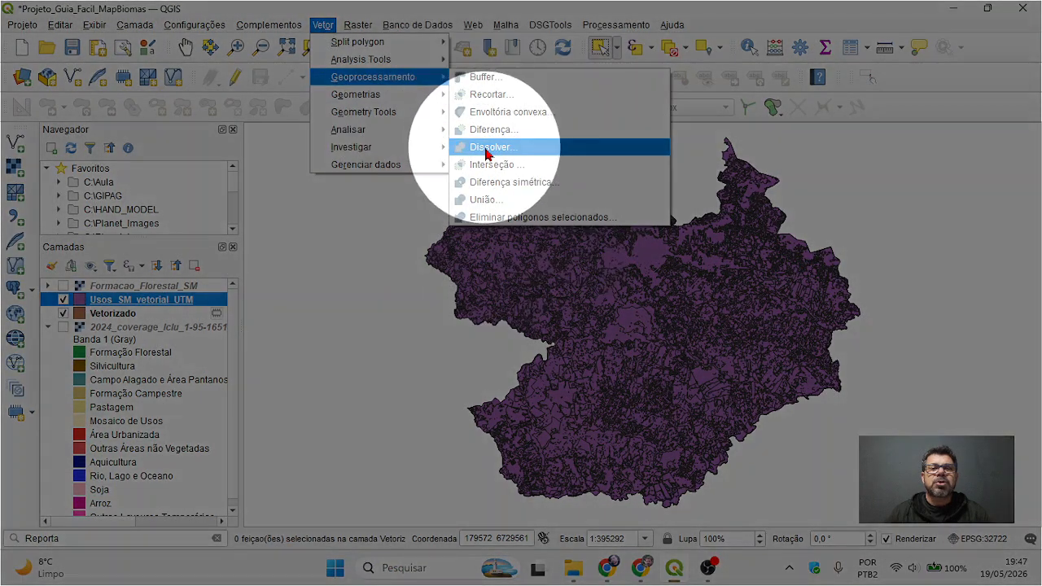
click(488, 147)
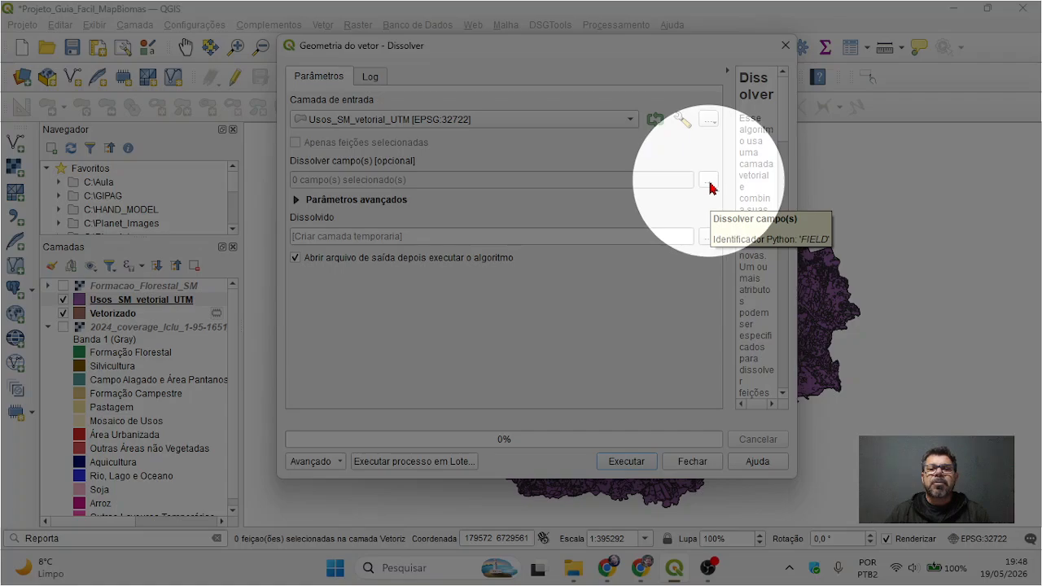
click(710, 183)
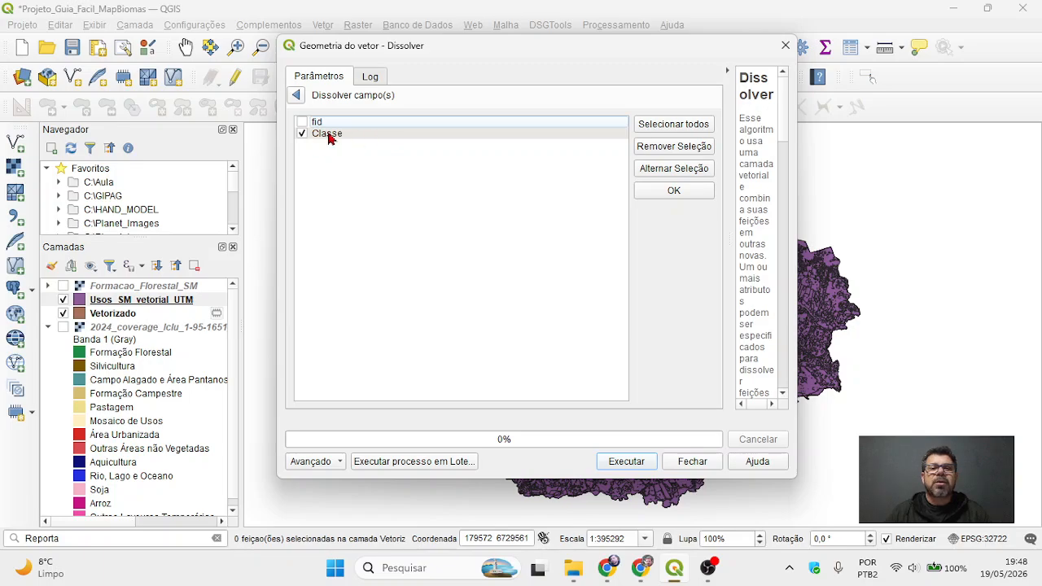
click(674, 192)
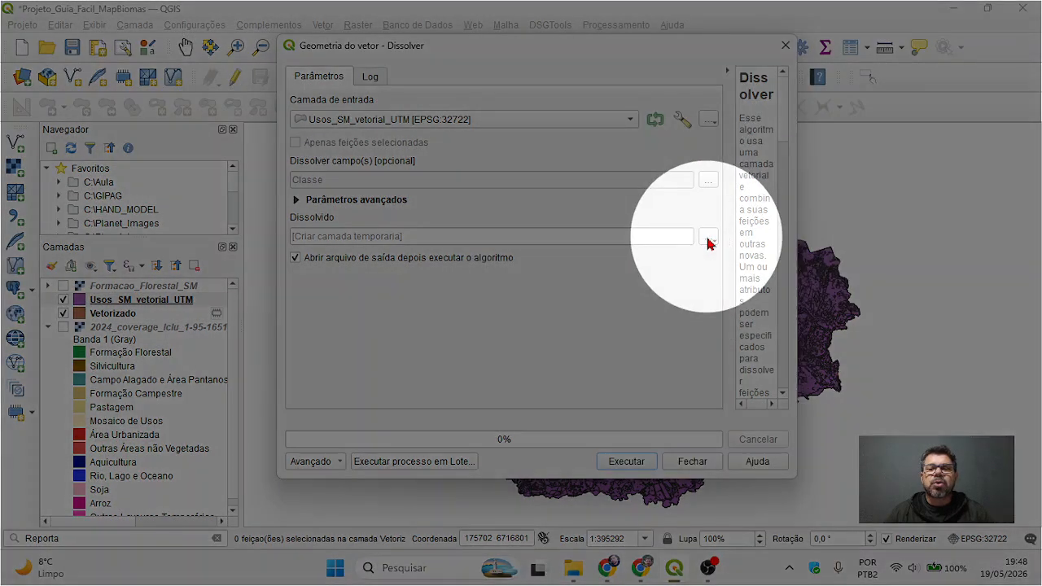
Save the dissolved output as Usos_SM_vetorial_UTM_dissolvido.shp in the CPGEO102 - Geoprocessamento folder, run the tool and close its dialog
click(709, 240)
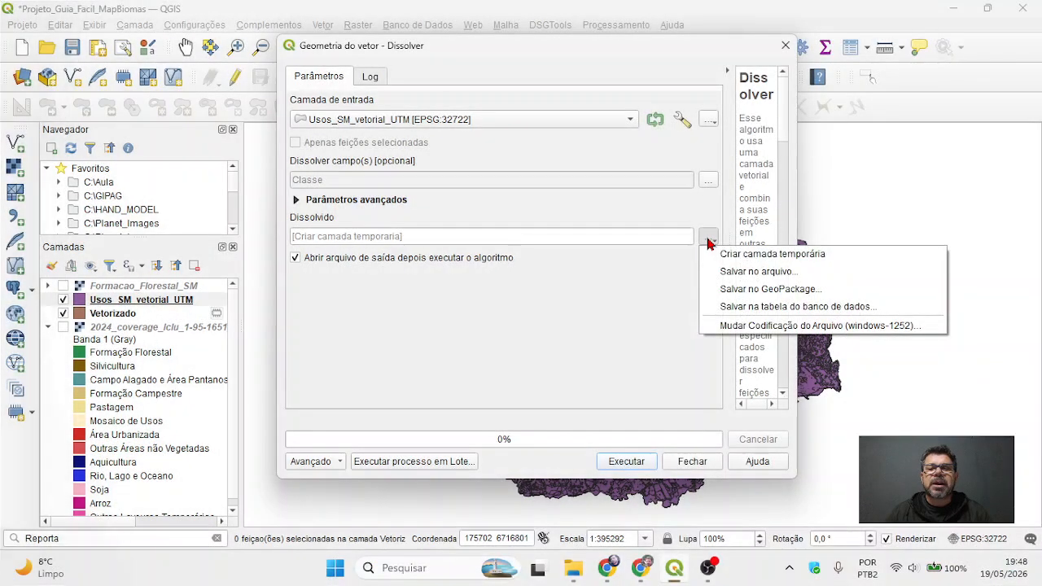
click(731, 277)
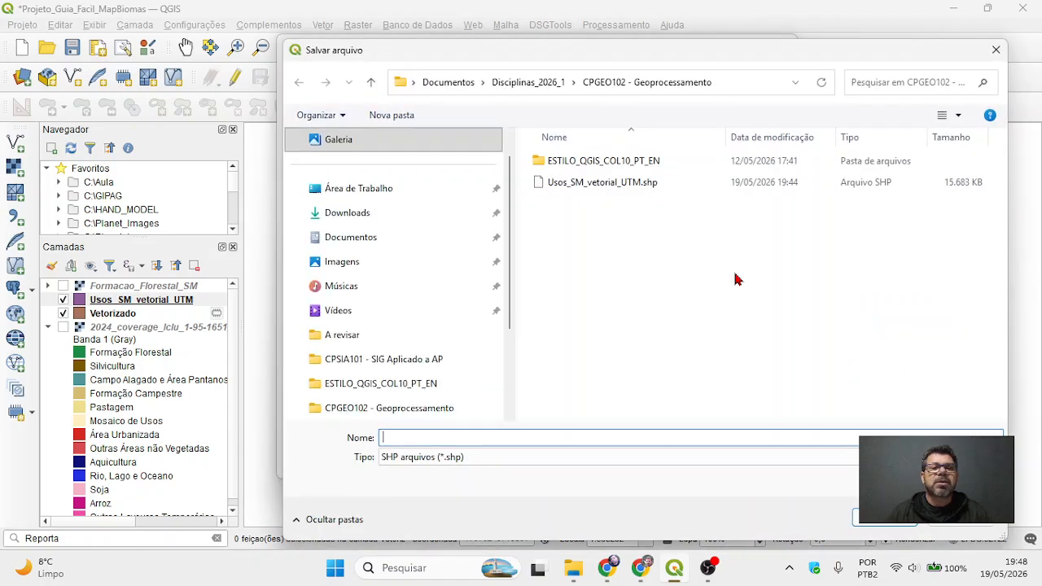
click(588, 185)
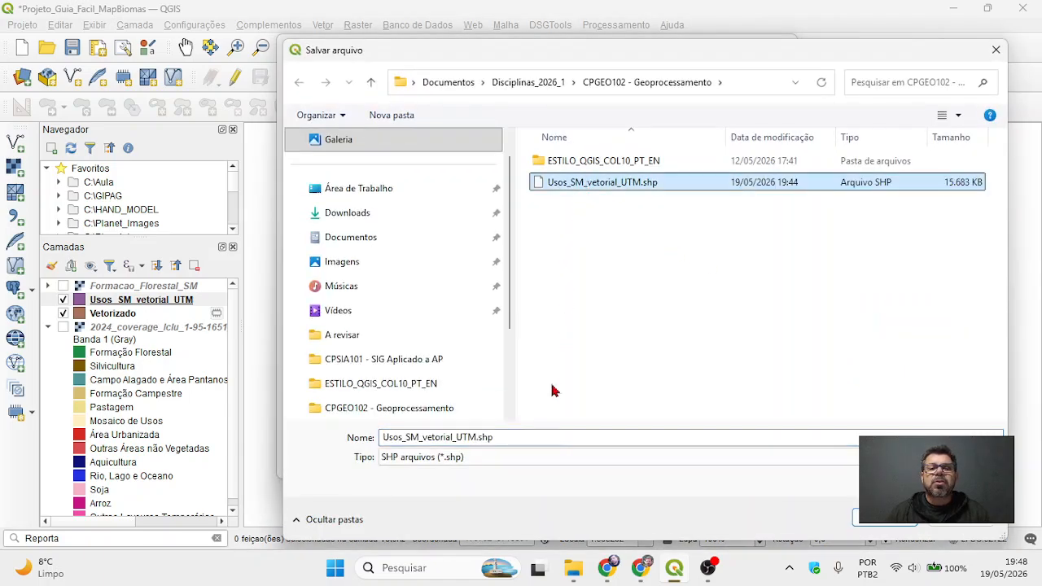
click(495, 437)
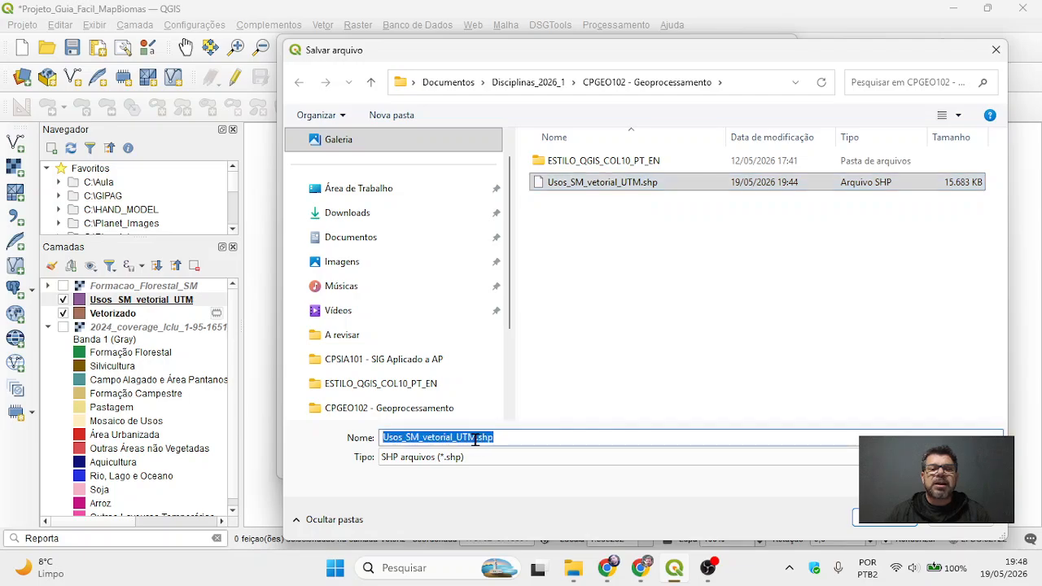
click(480, 438)
text(_dissolvi)
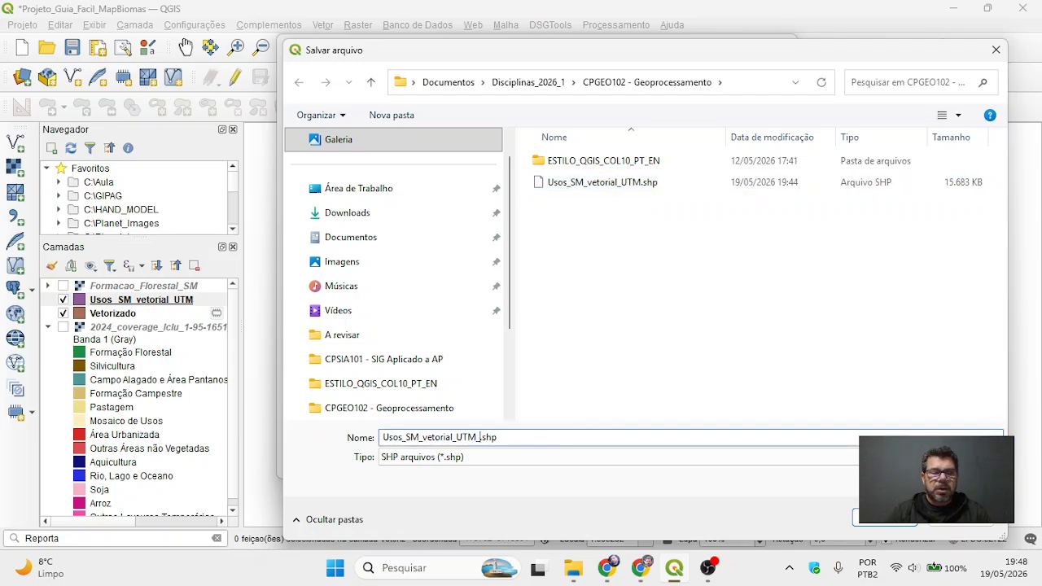
text(do)
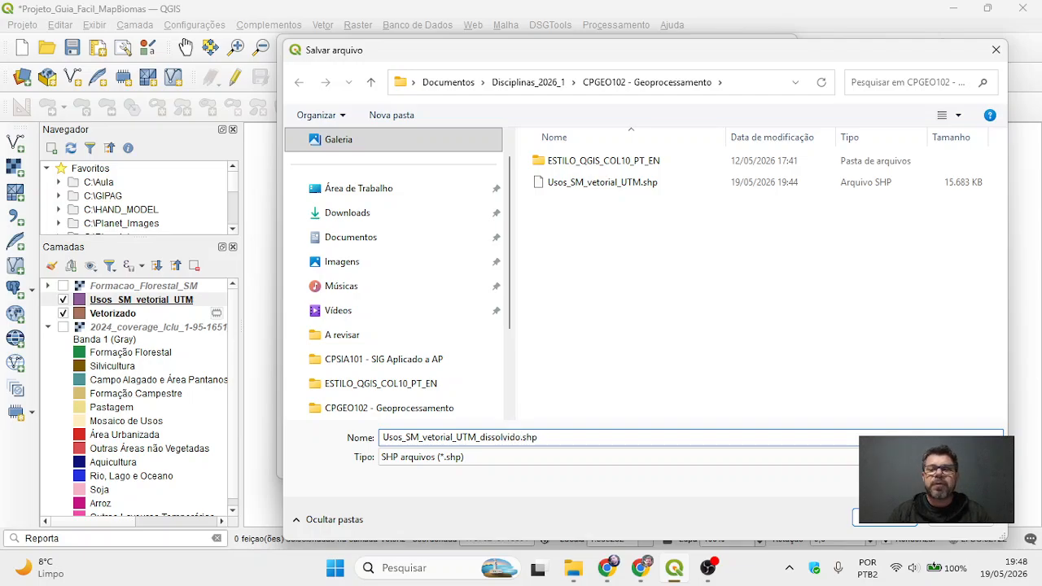
key(Return)
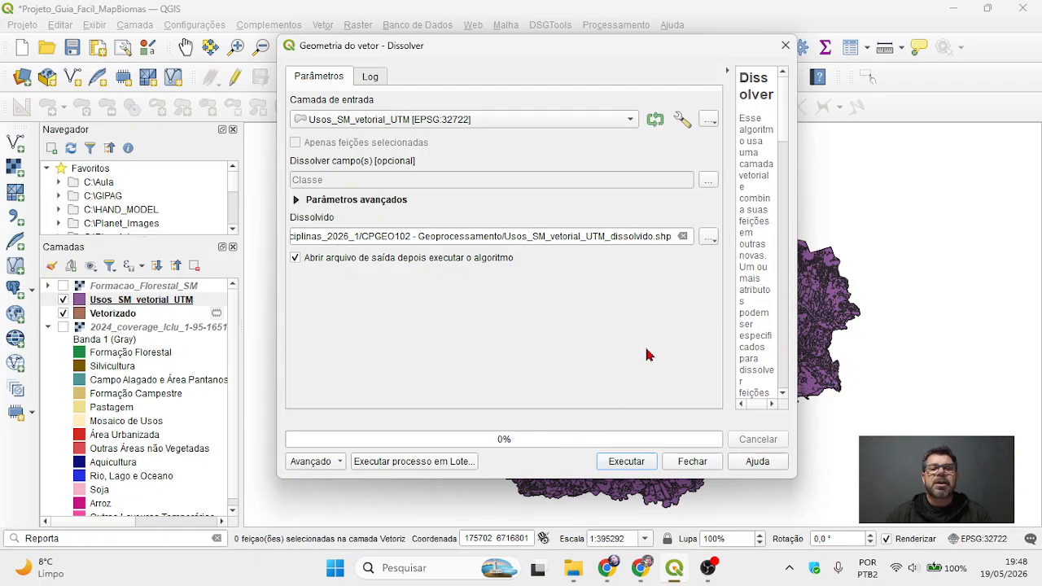
click(624, 462)
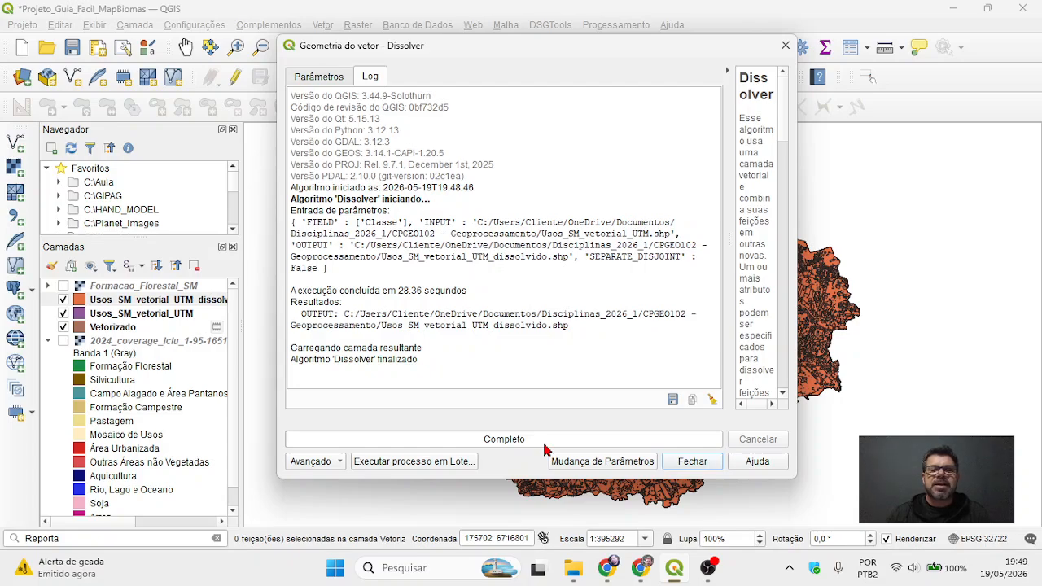
click(692, 463)
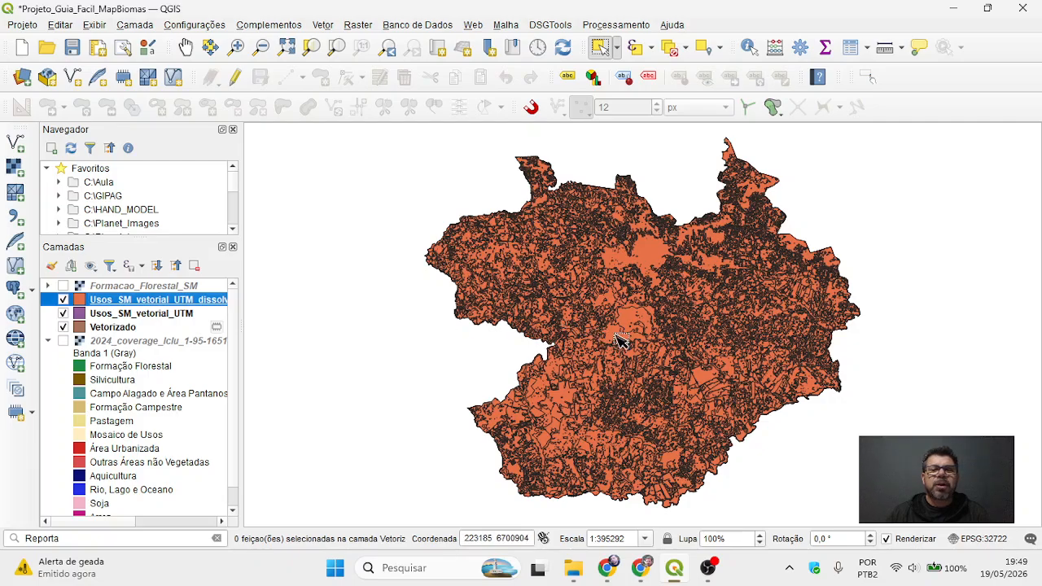
Select the large polygon near the map's centre to examine how far its dissolved class extends, and clear the selection
scroll(607, 326, up, 2)
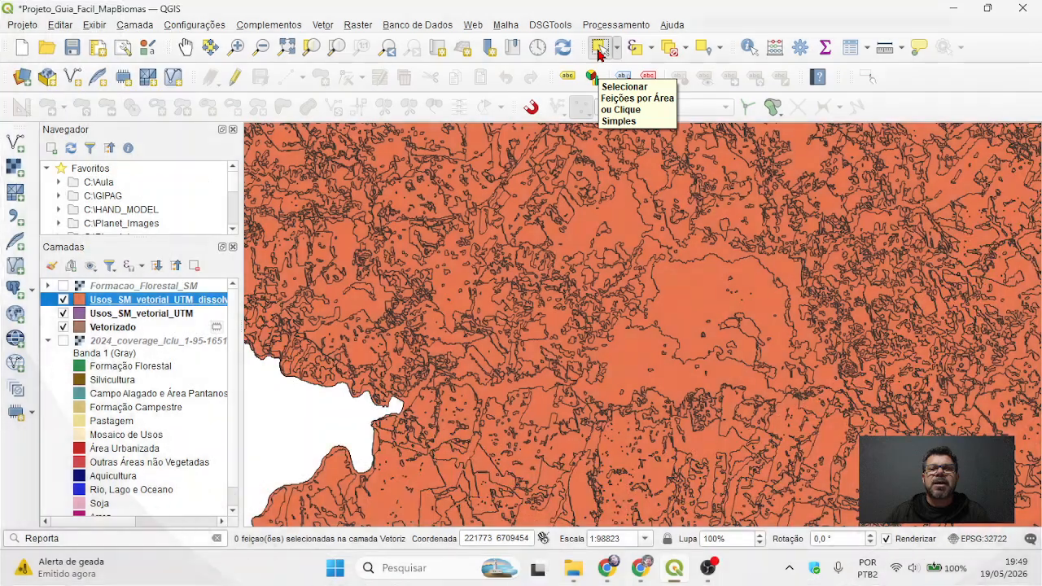
click(600, 49)
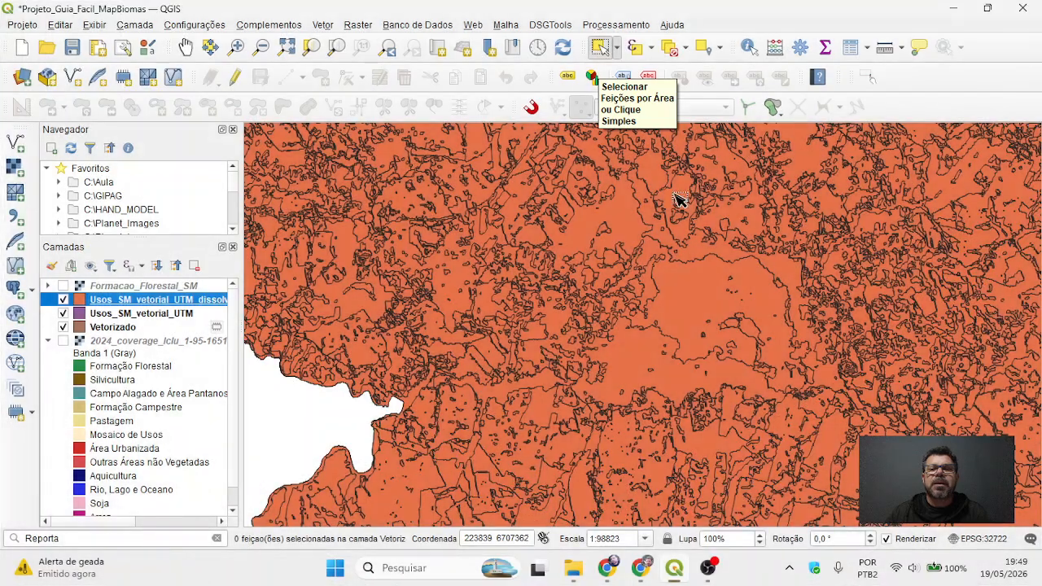
click(698, 308)
scroll(698, 308, down, 1)
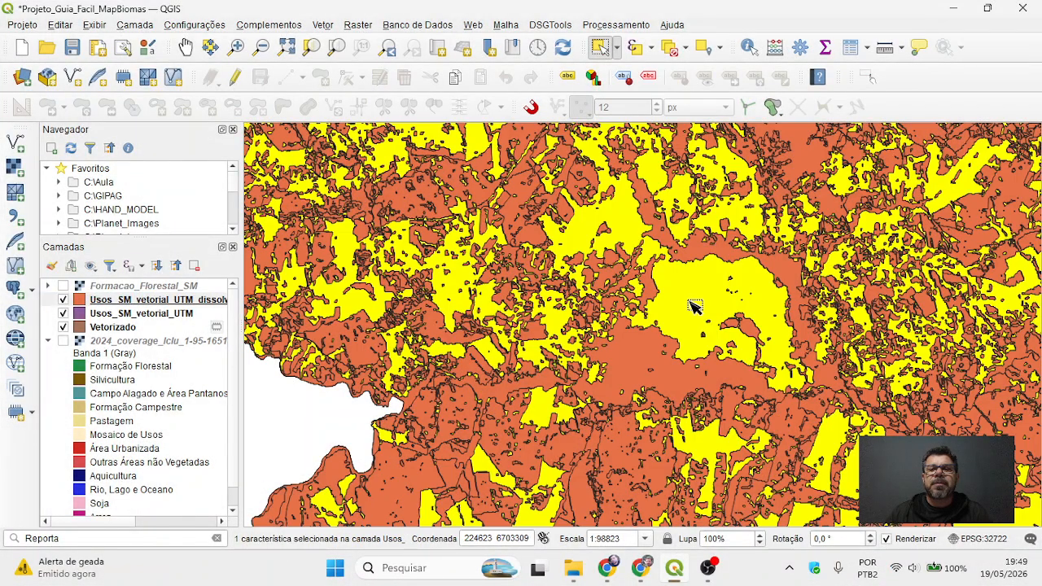
scroll(694, 310, down, 1)
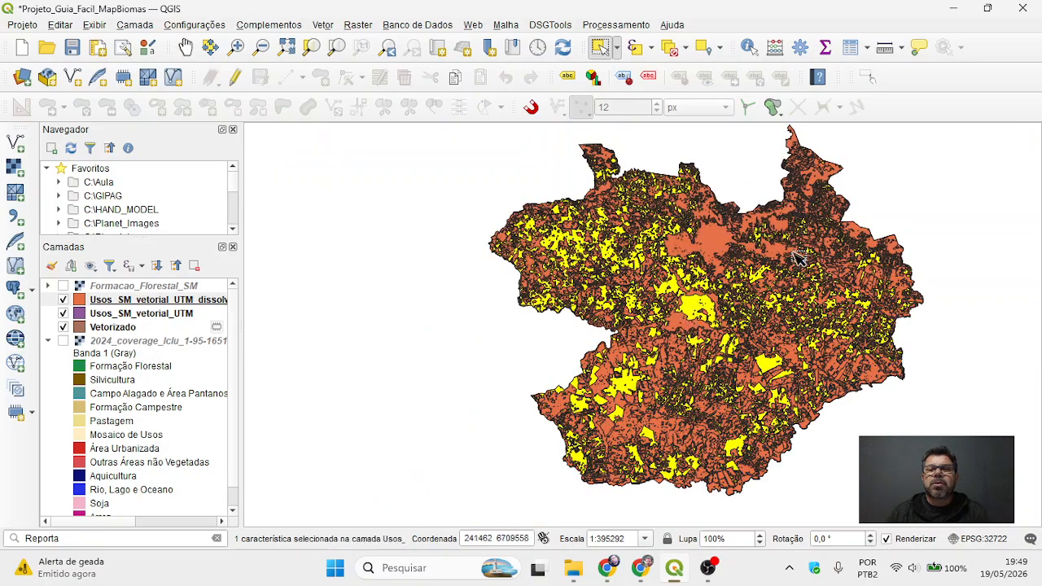
scroll(661, 291, up, 1)
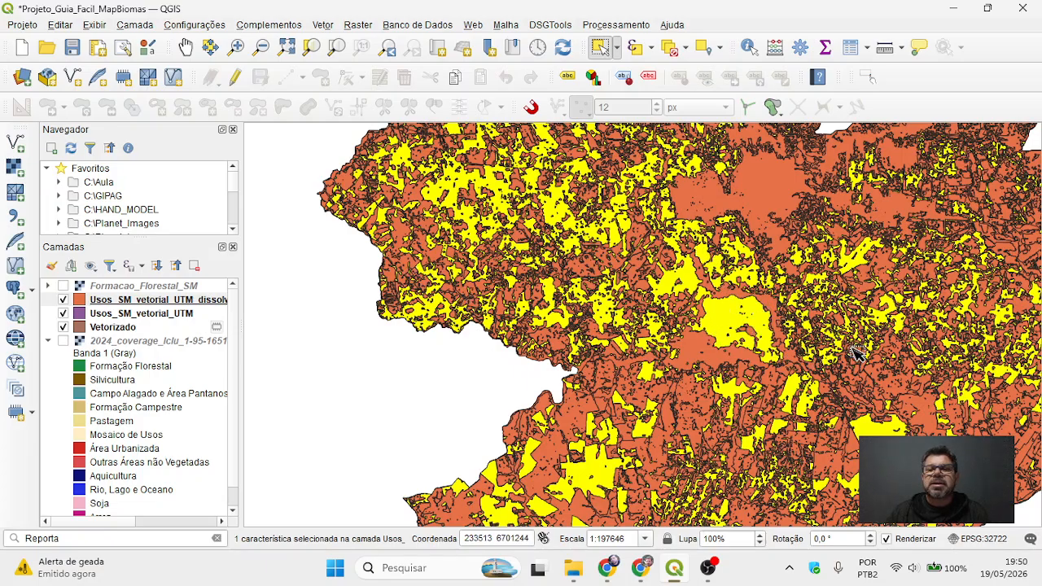
scroll(851, 350, up, 1)
drag(850, 350, 702, 355)
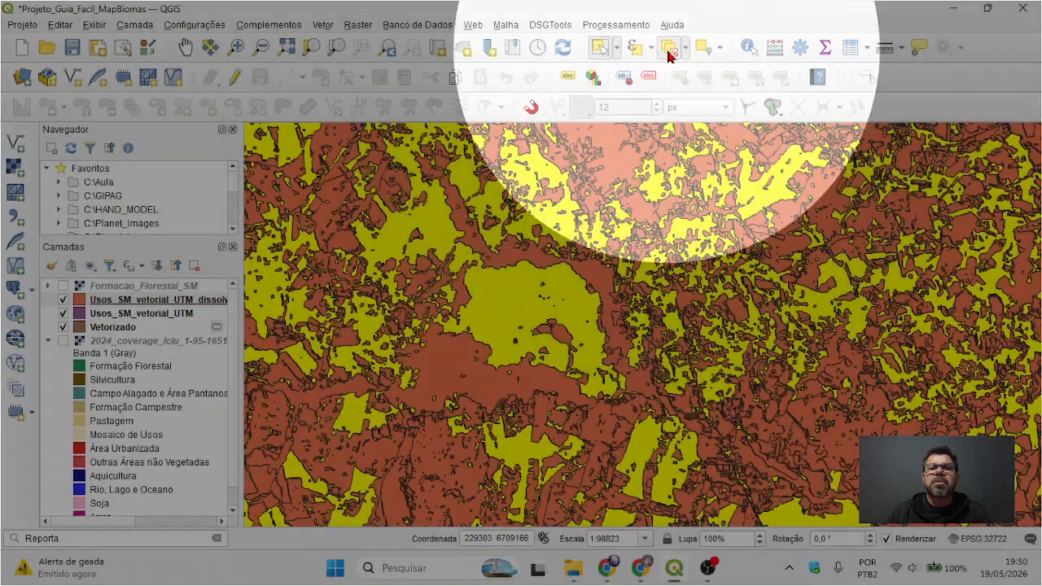
click(668, 52)
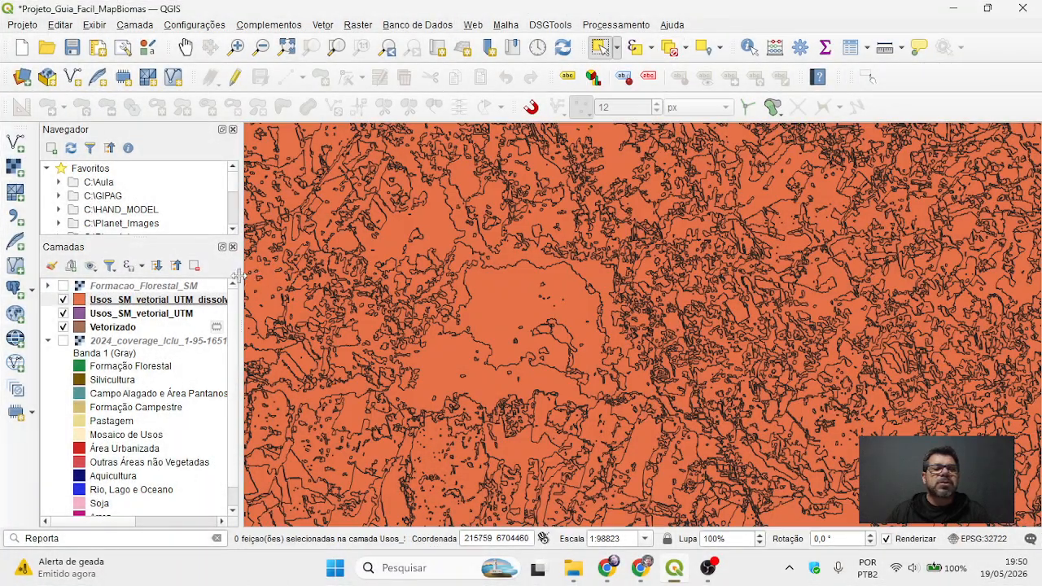
Open the attribute table of Usos_SM_vetorial_UTM_dissolvido and sort the records by Classe in ascending order
click(163, 301)
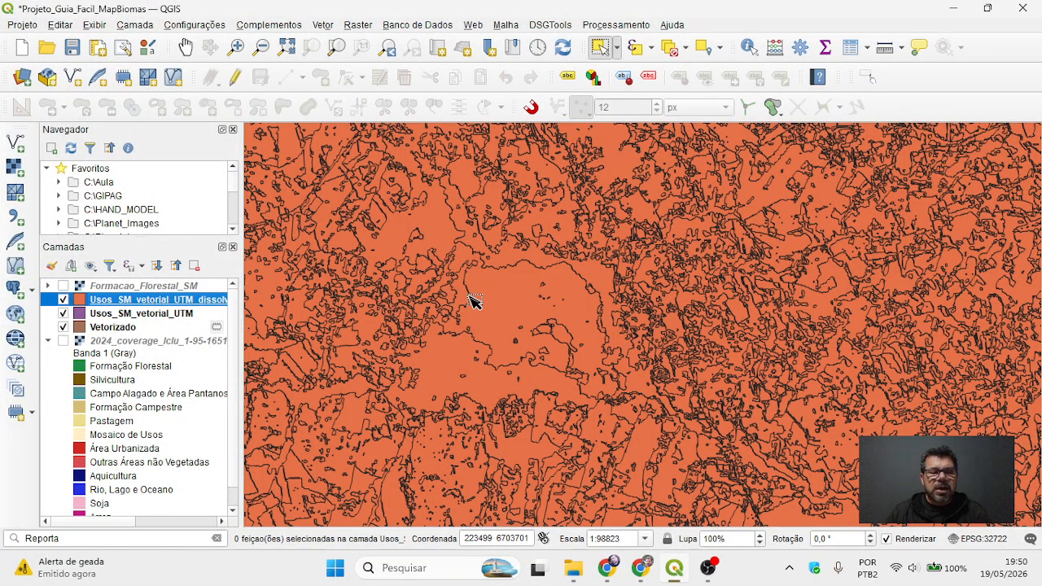
key(F6)
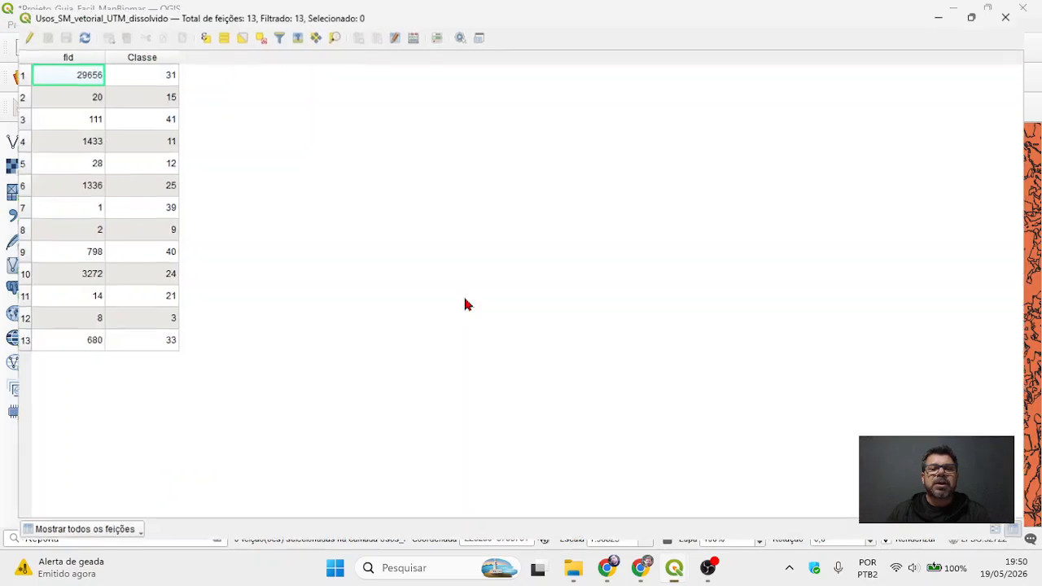
click(130, 50)
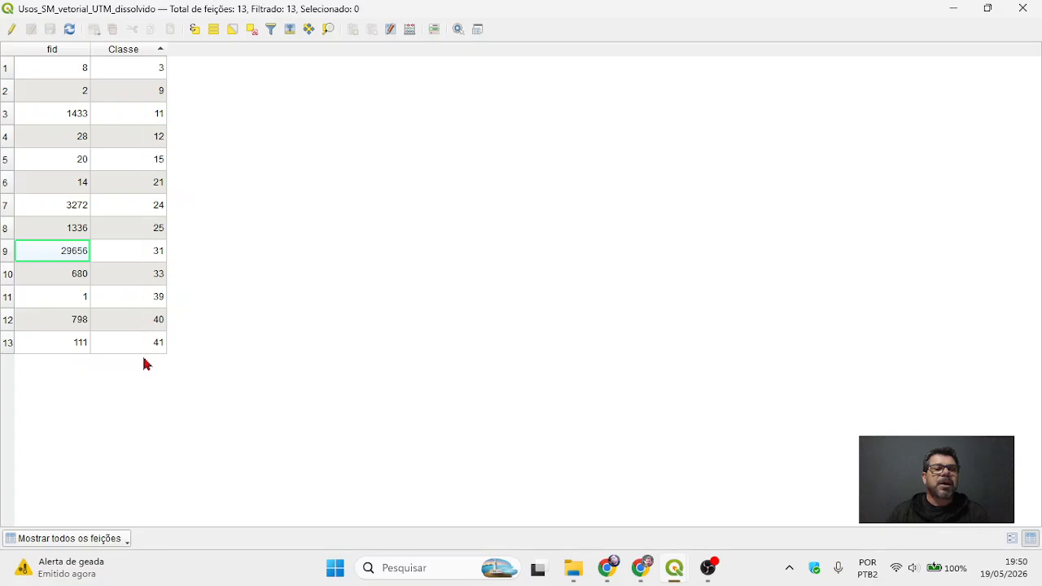
Go through the first six records of the dissolved layer, selecting them one at a time from Classe 3 to Classe 21
click(3, 70)
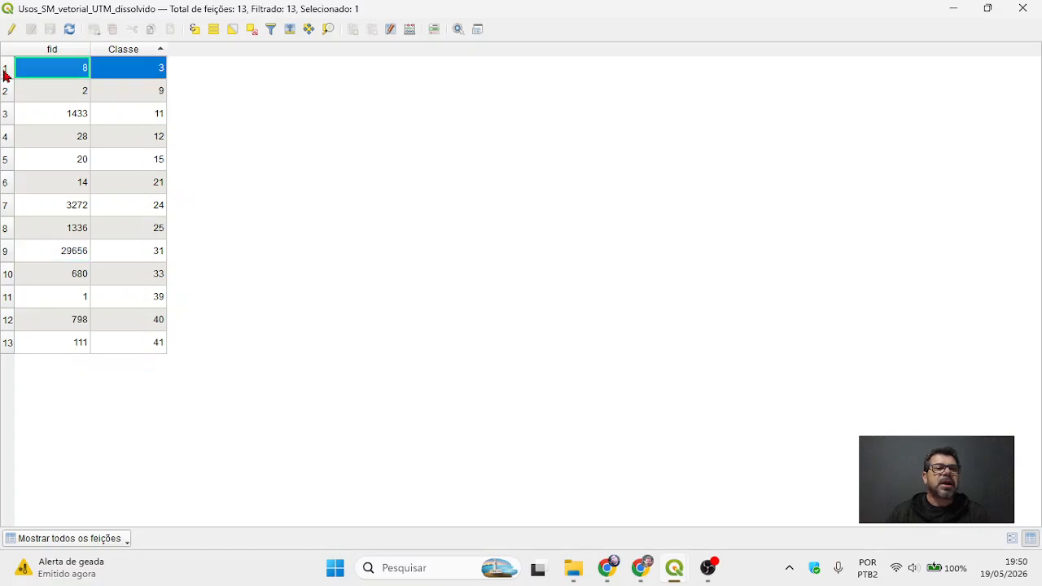
click(4, 92)
click(4, 117)
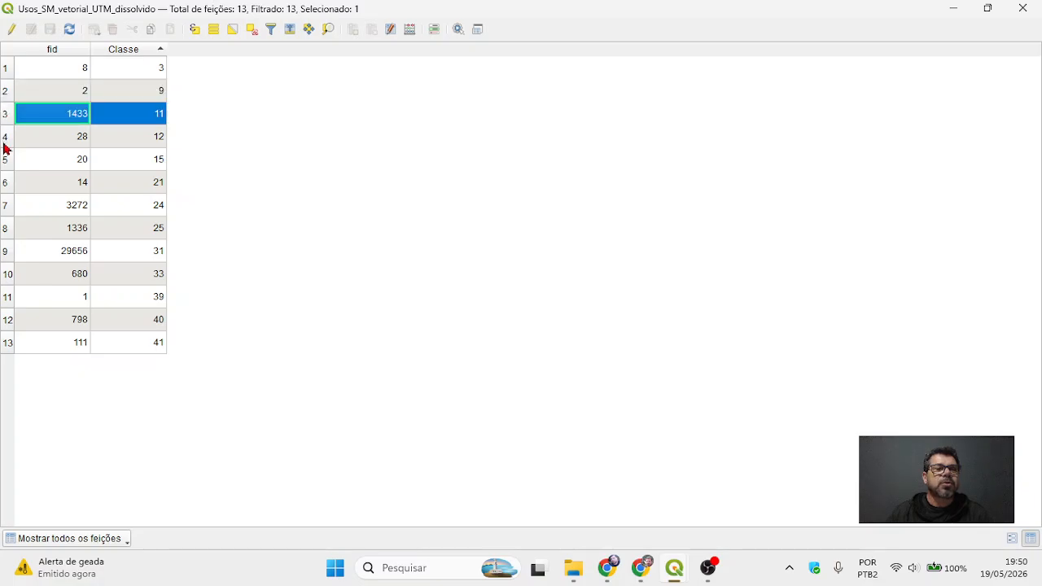
click(4, 140)
click(6, 165)
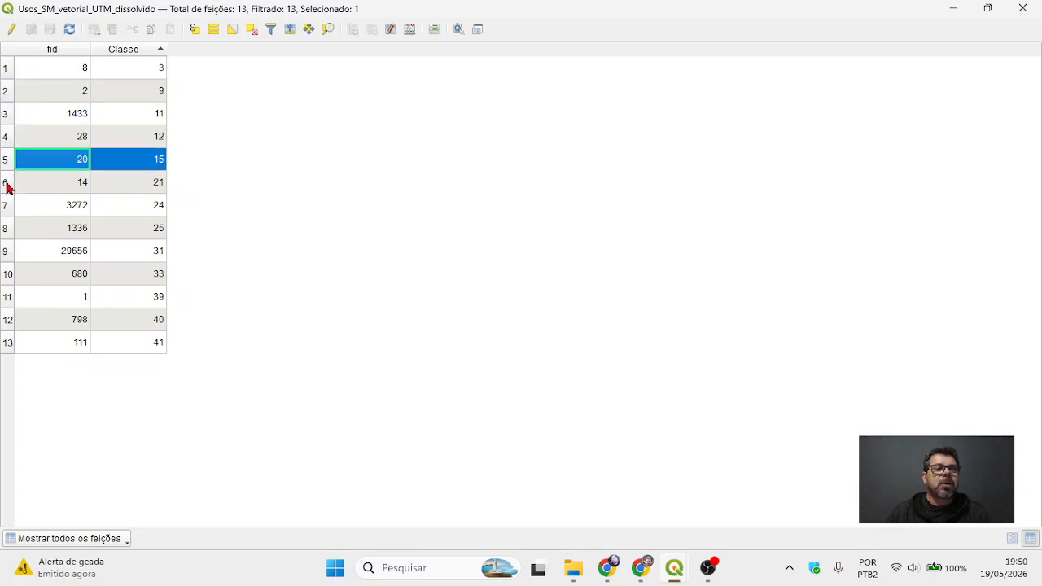
click(4, 184)
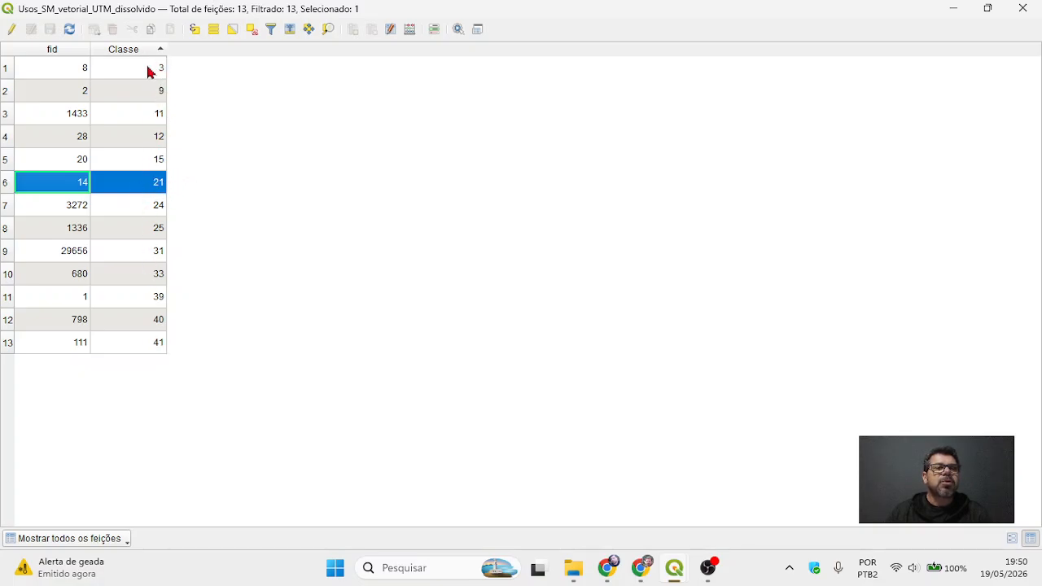
Select the Classe 3 record, close the table to view its polygons on the map, and clear the selection
click(6, 72)
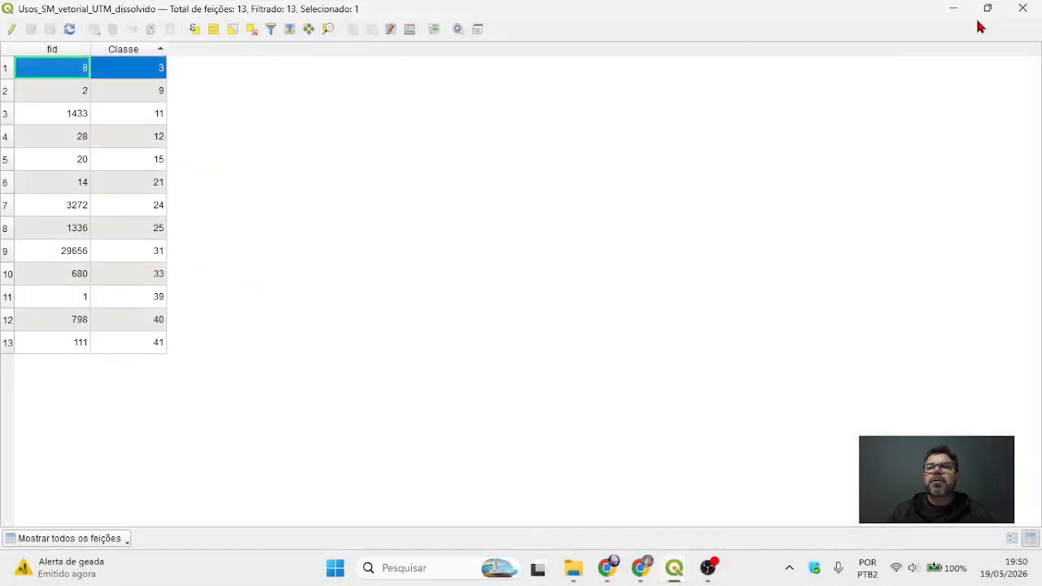
click(1023, 9)
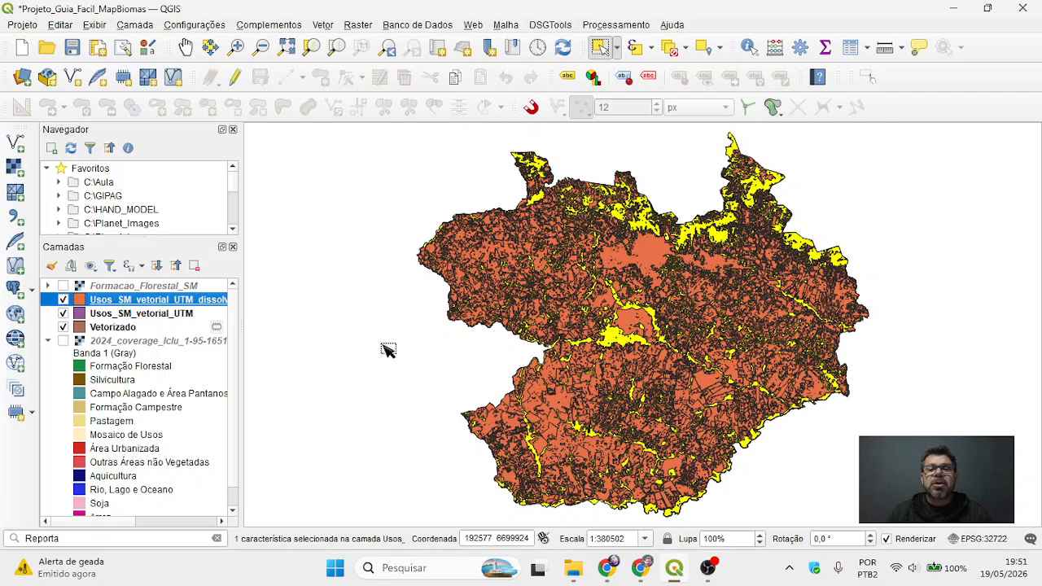
click(429, 354)
click(431, 355)
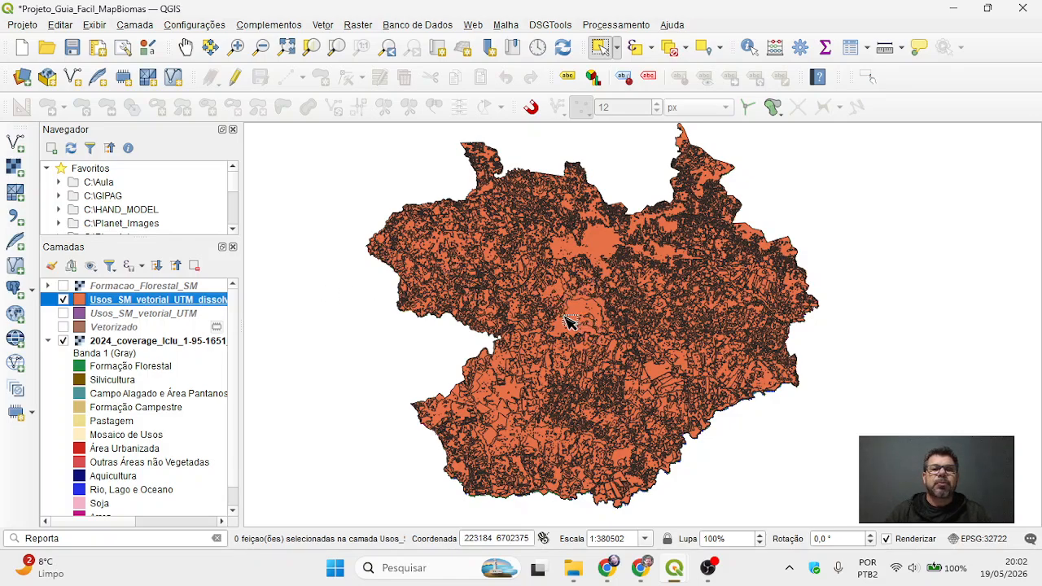
Reopen the dissolved layer's attribute table, enlarge its window to fit every record, and examine the Classe codes
key(F6)
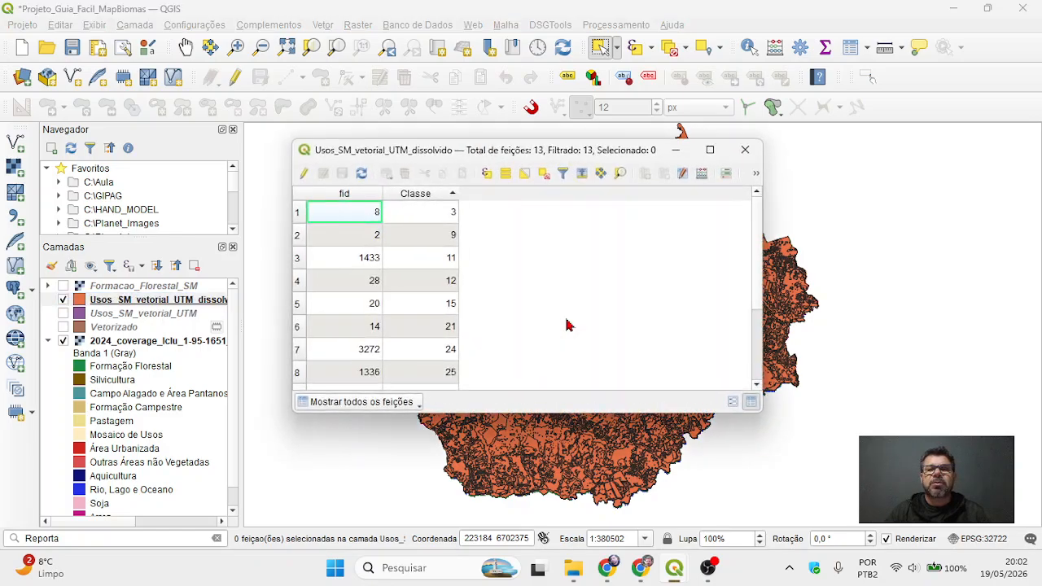
drag(566, 411, 558, 527)
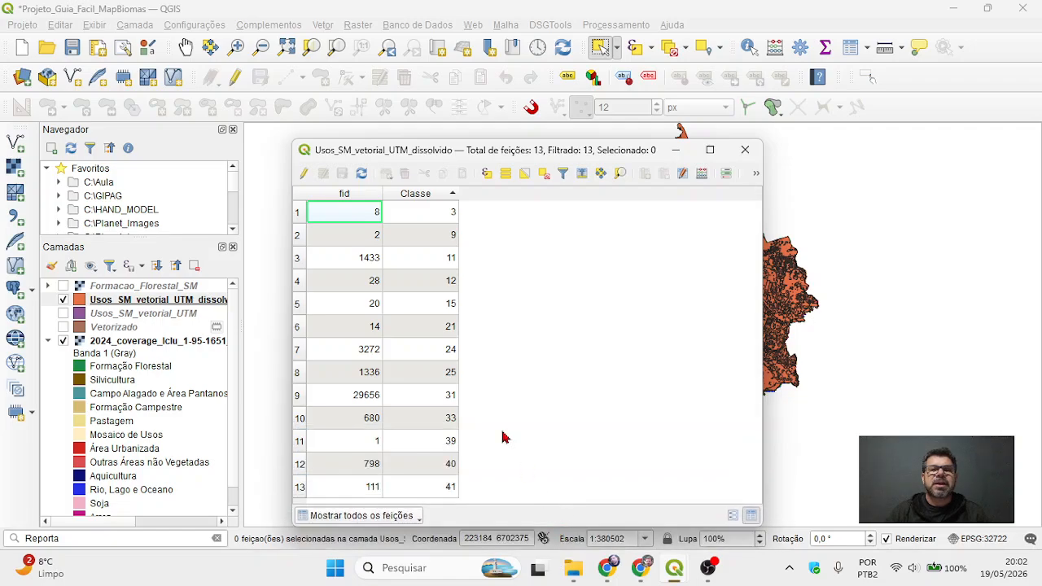
click(433, 196)
click(434, 196)
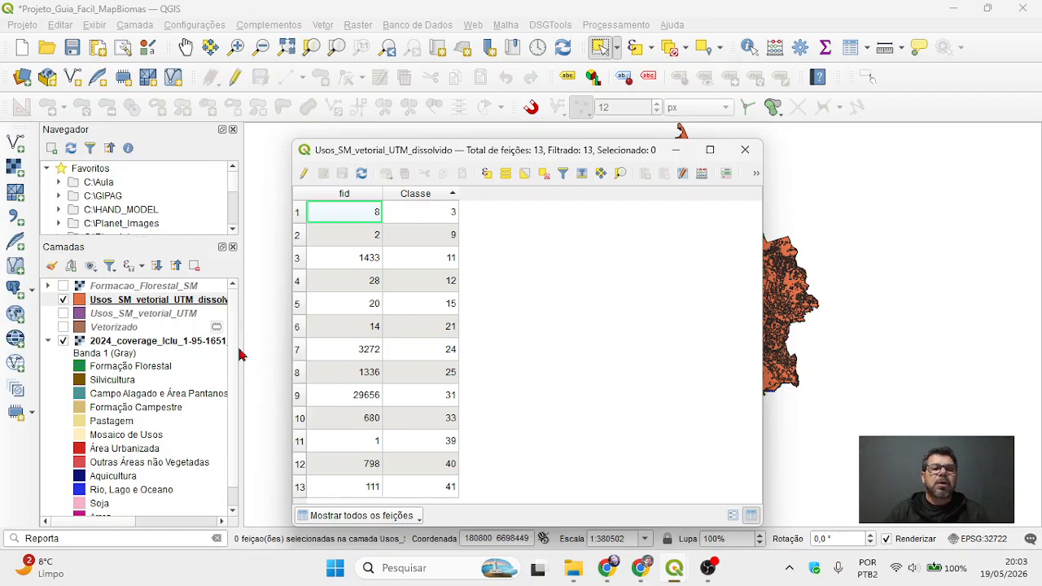
Widen the layer list to fit the full Usos_SM_vetorial_UTM_dissolvido name and look through the 2024 coverage raster's class legend
mouse_move(243, 348)
mouse_down()
mouse_move(289, 347)
mouse_move(262, 347)
mouse_up()
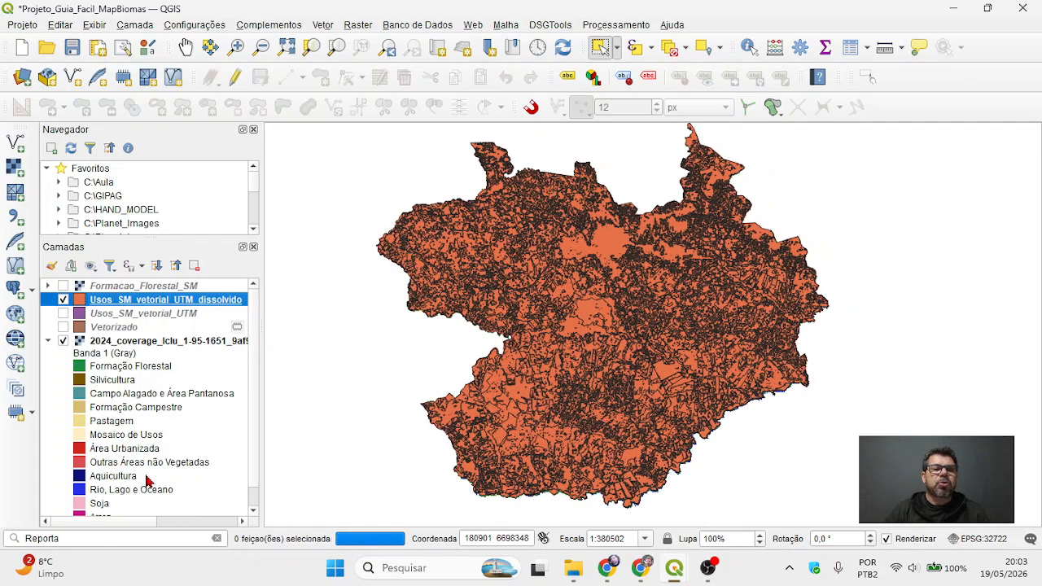
scroll(174, 400, down, 1)
scroll(173, 411, up, 1)
scroll(173, 411, down, 1)
scroll(173, 413, up, 1)
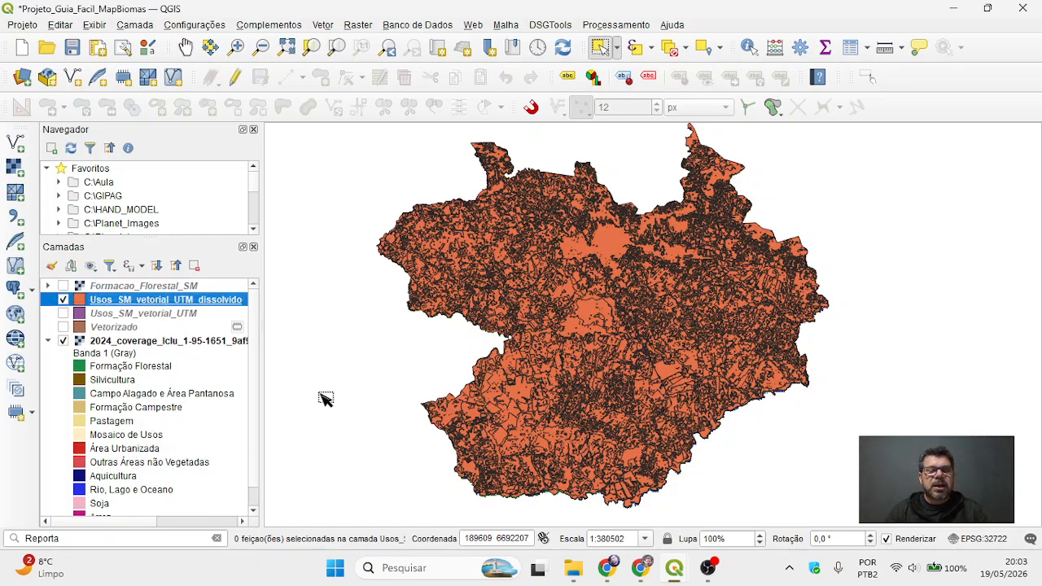
Open the dissolved layer's attribute table for editing and add a text (string) field named Usos with length 50
key(F6)
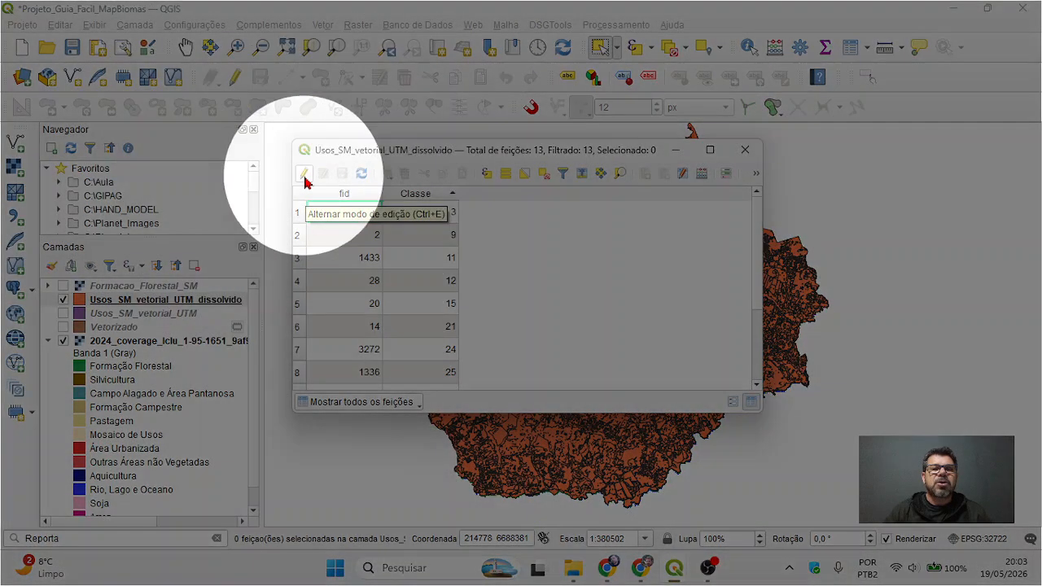
click(305, 176)
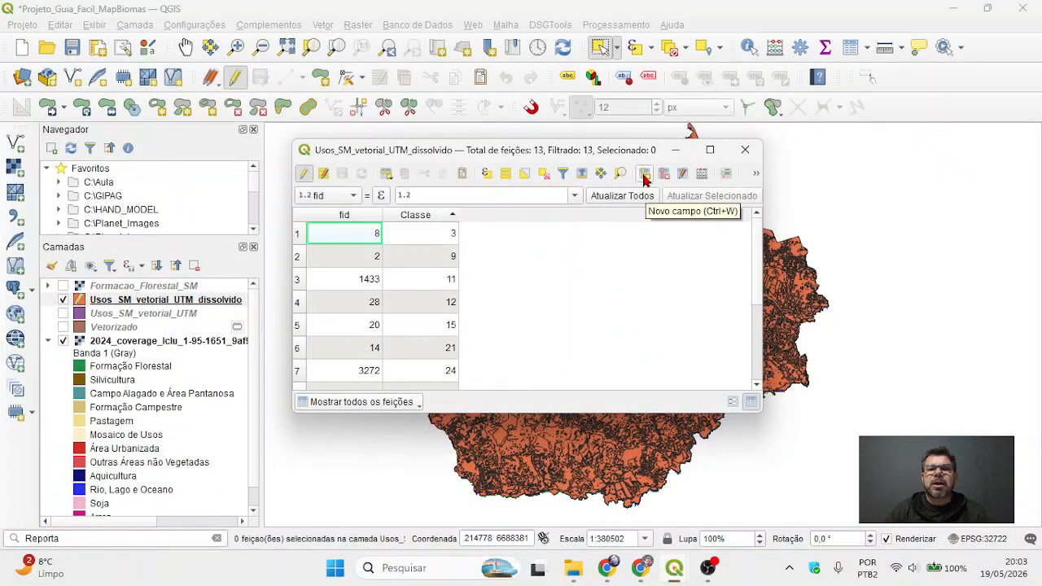
click(644, 174)
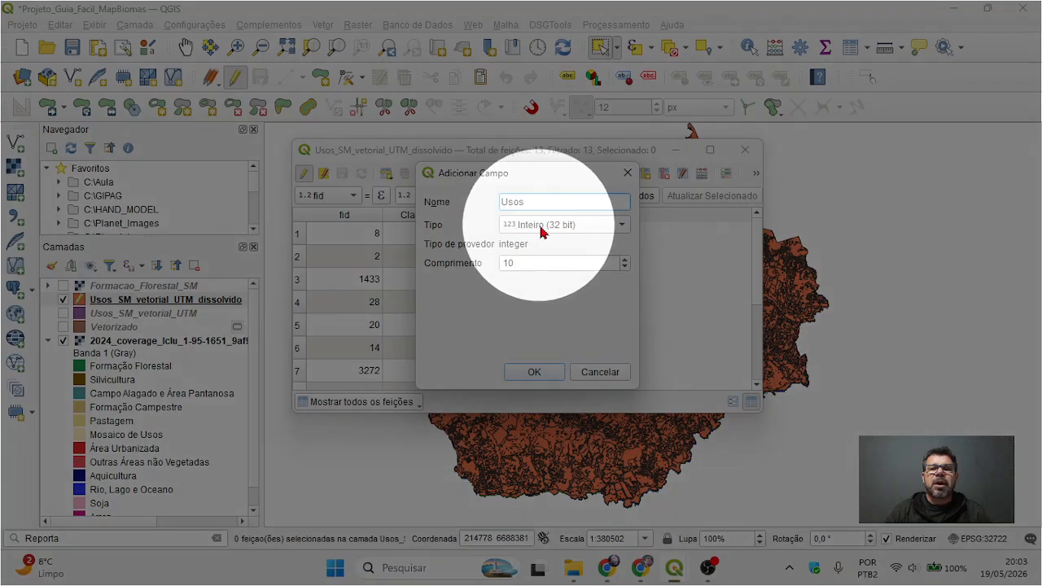
click(536, 228)
click(538, 225)
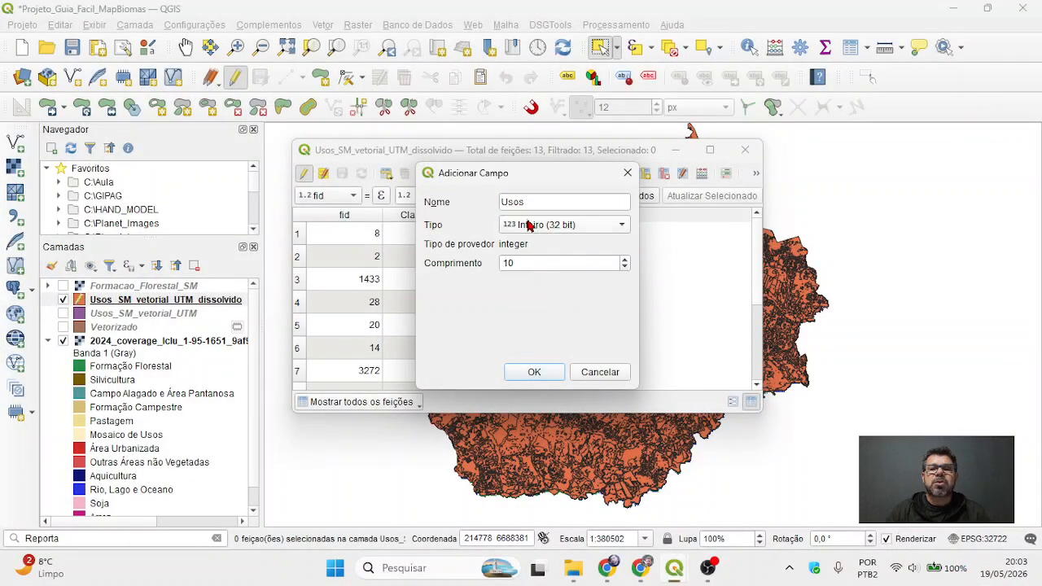
click(526, 226)
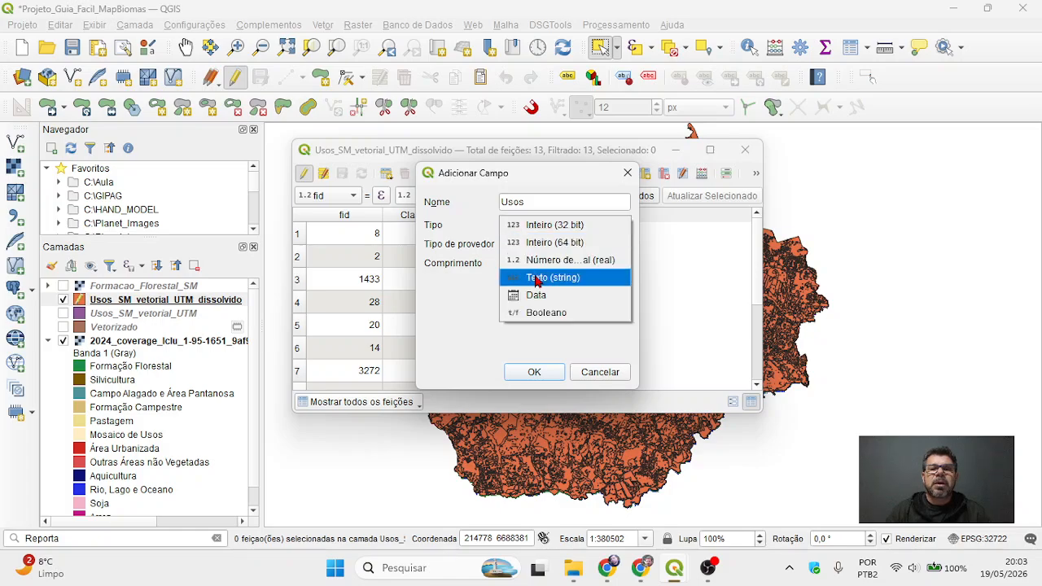
click(538, 279)
drag(533, 257, 488, 267)
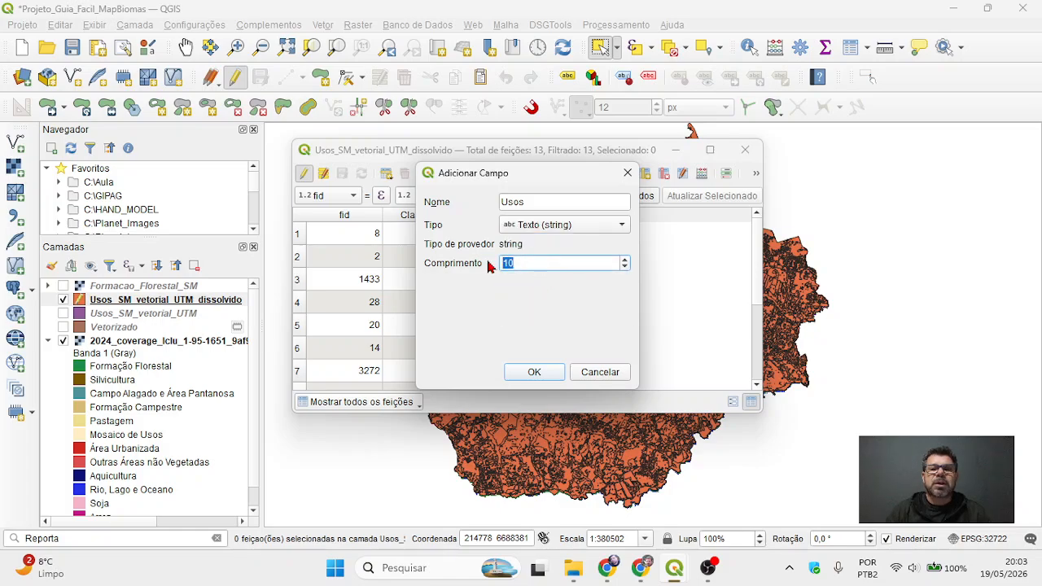
text(5)
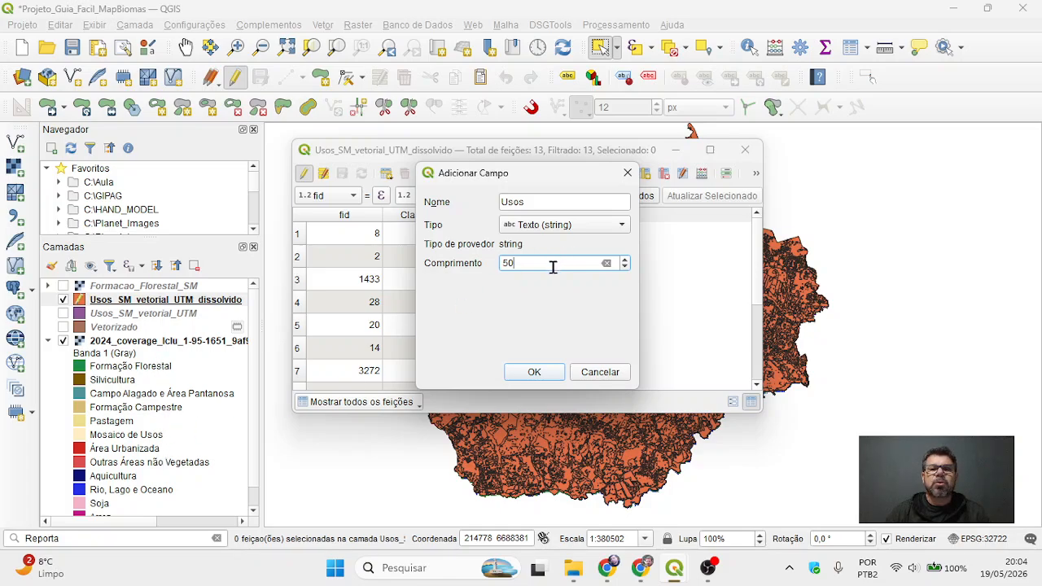
click(534, 372)
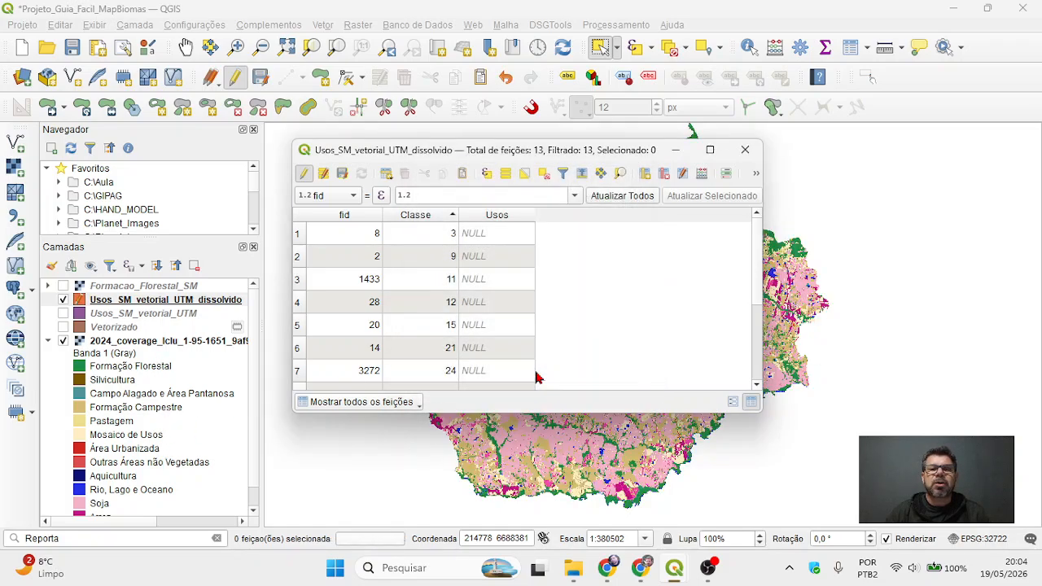
Check the class names in the 2024 coverage raster's legend and enter Formação Florestal as the Usos value for Classe 3
double_click(483, 235)
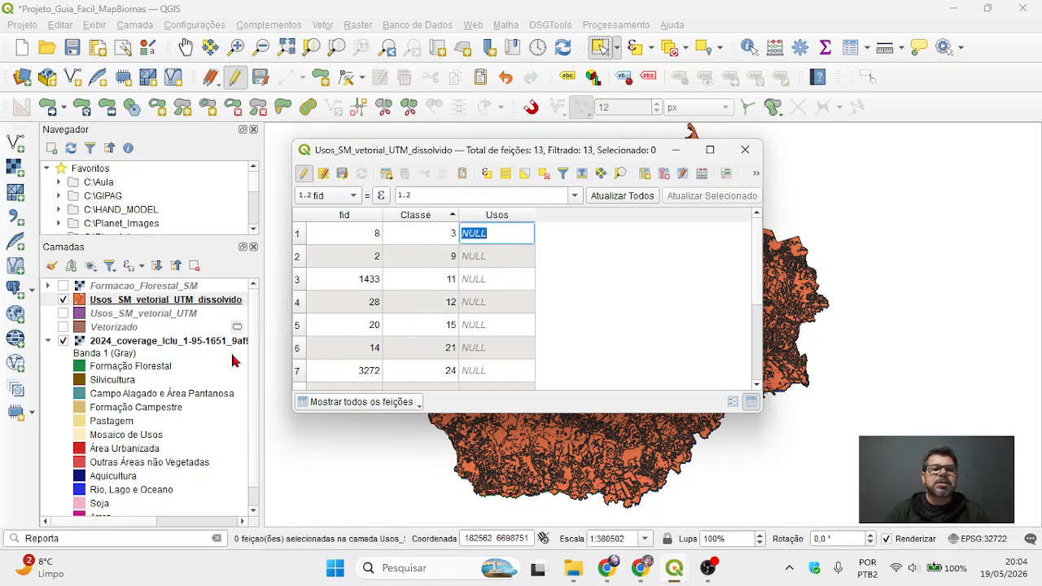
click(163, 368)
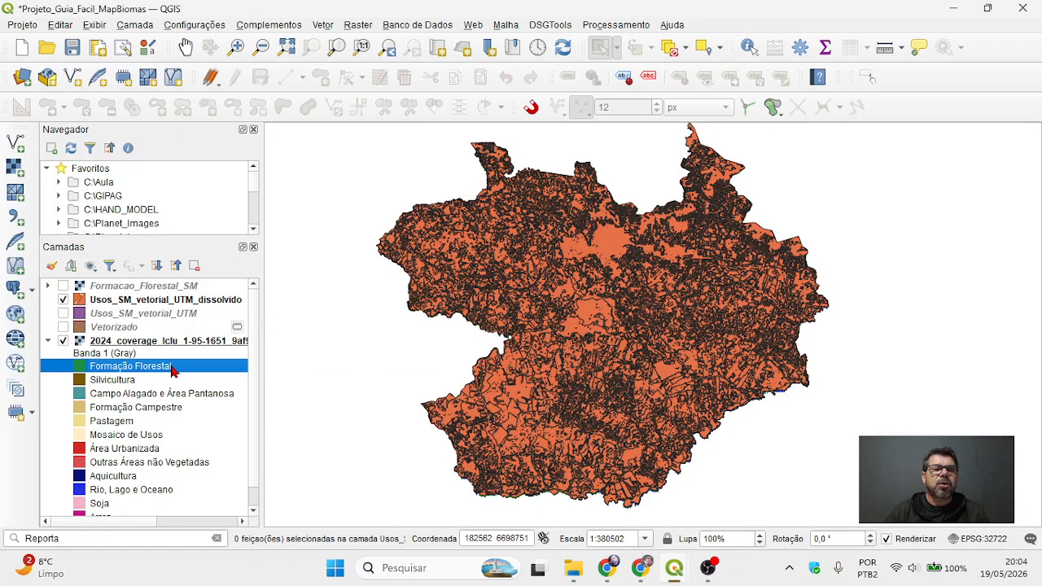
click(159, 381)
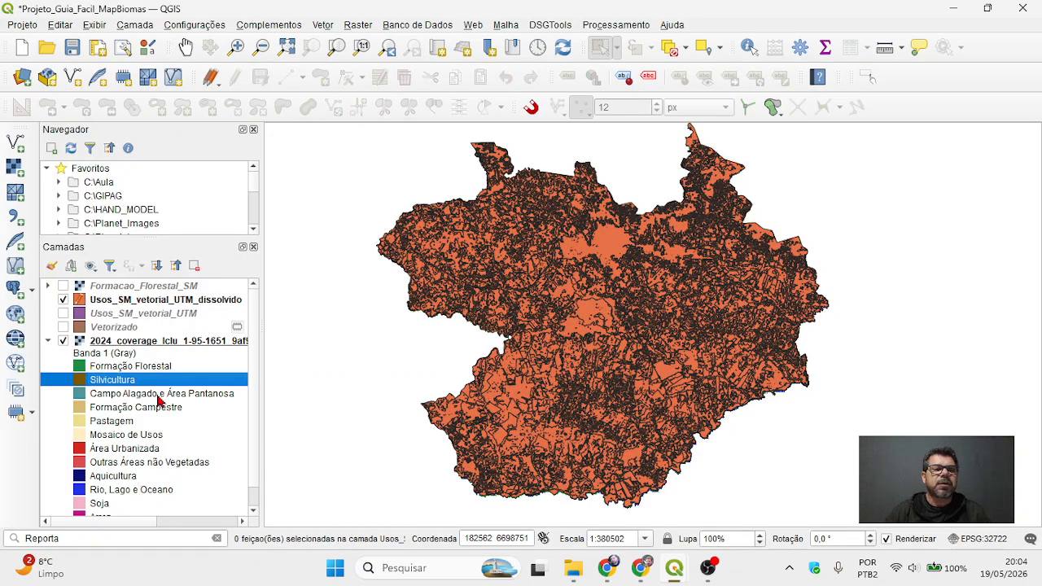
click(159, 394)
click(159, 408)
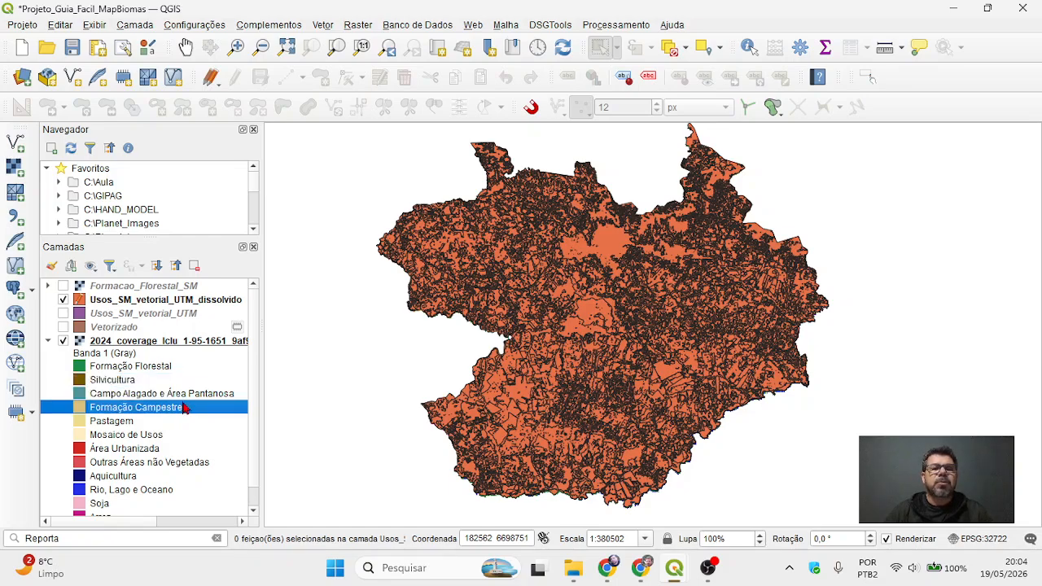
click(163, 342)
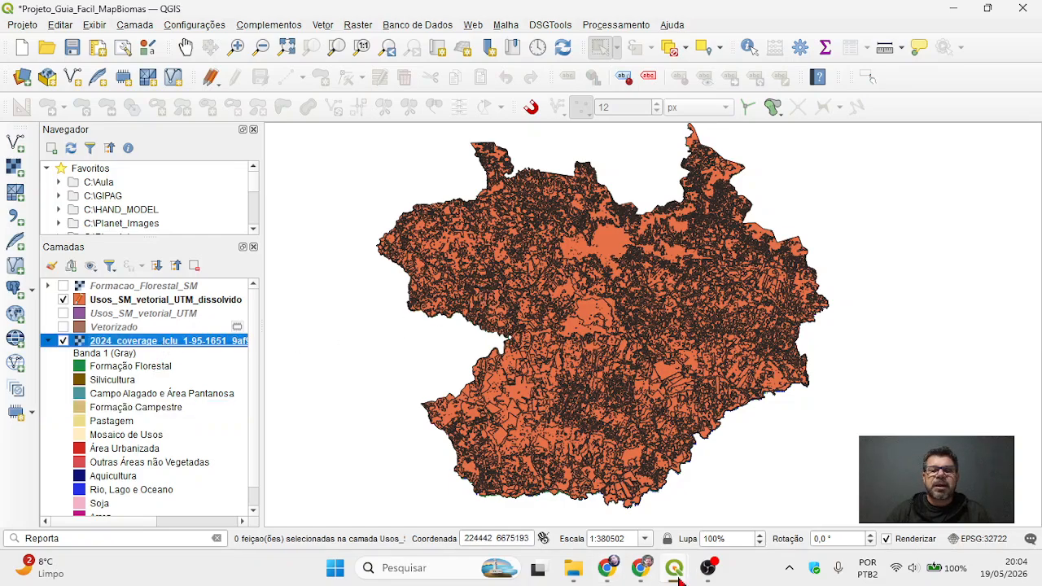
mouse_move(678, 574)
click(851, 461)
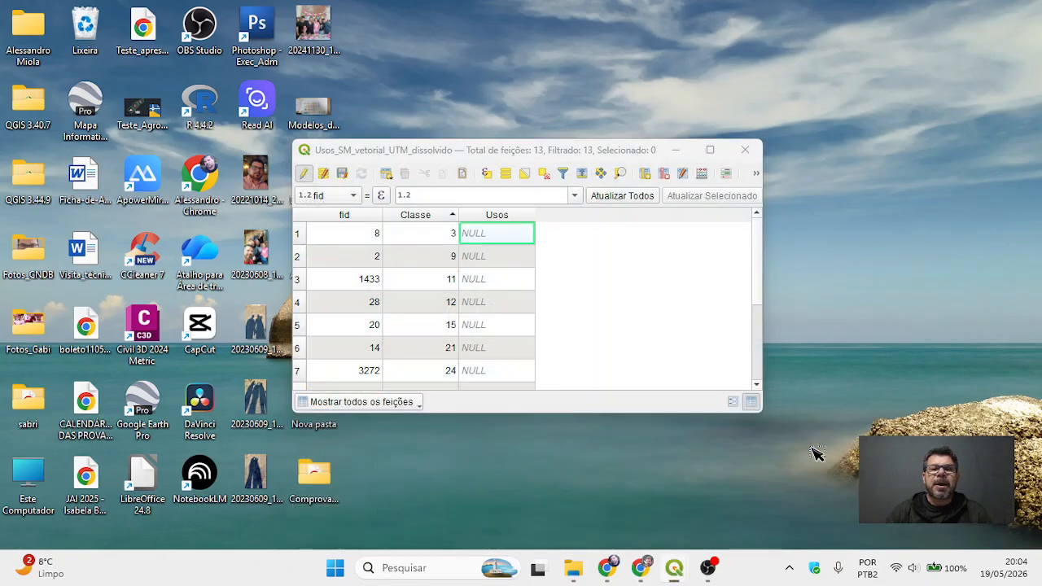
double_click(503, 235)
text(F)
text(ormação Florestal)
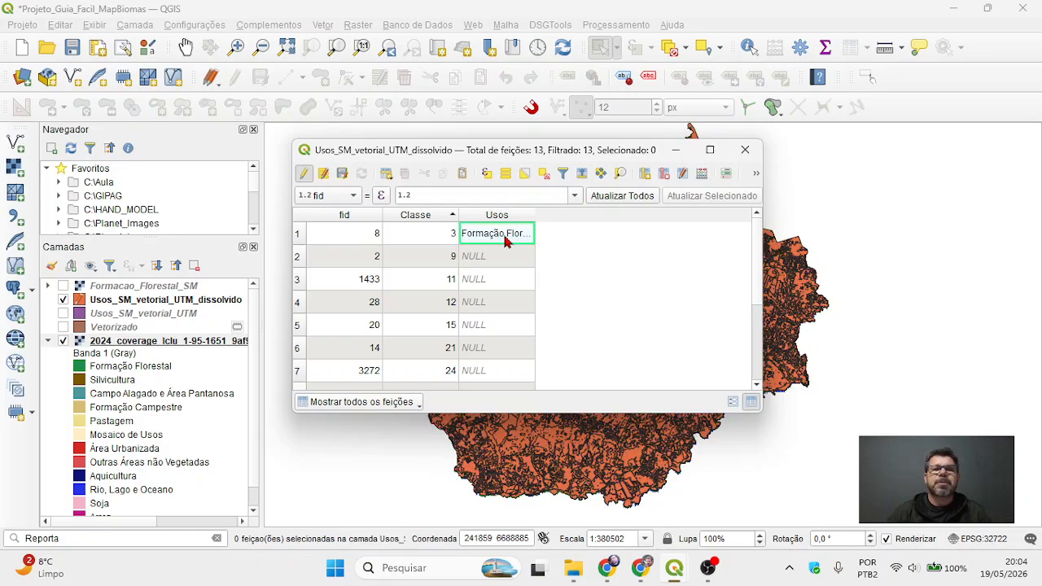
Widen the Usos column to fit the full class names and enter Silvicultura for Classe 9
double_click(504, 258)
drag(535, 211, 644, 212)
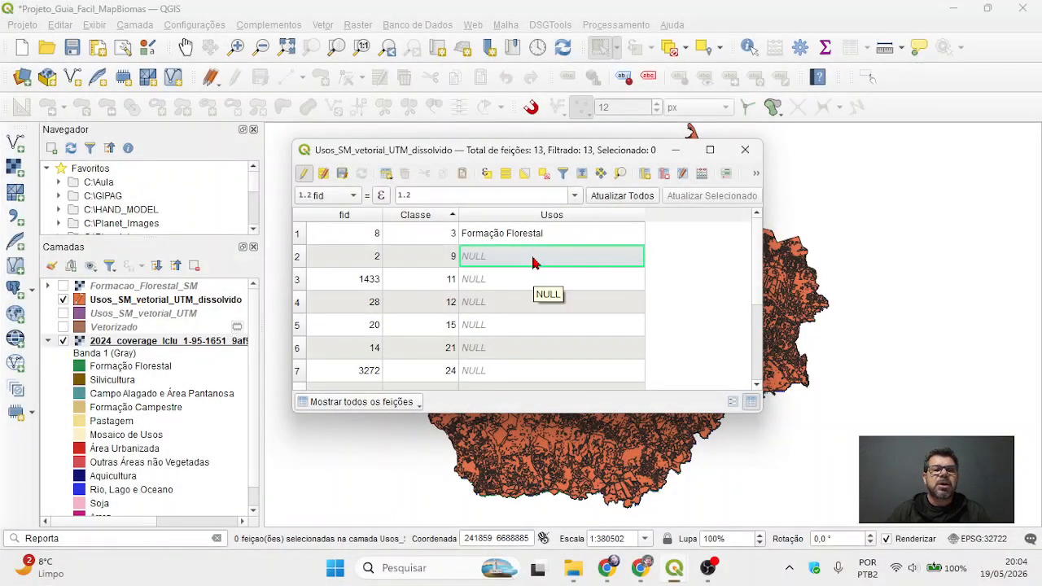
double_click(533, 256)
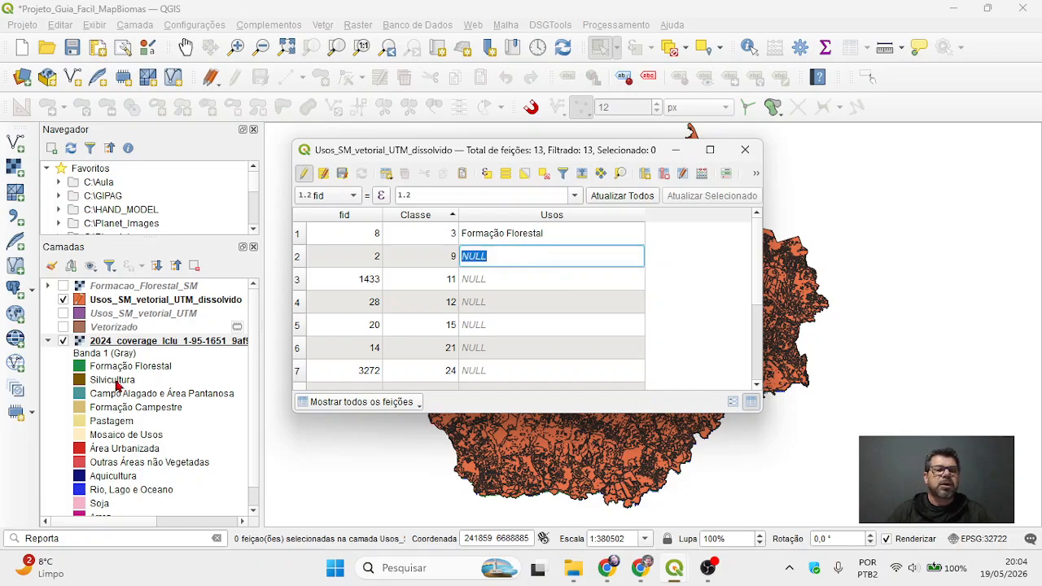
text(Silvicultura)
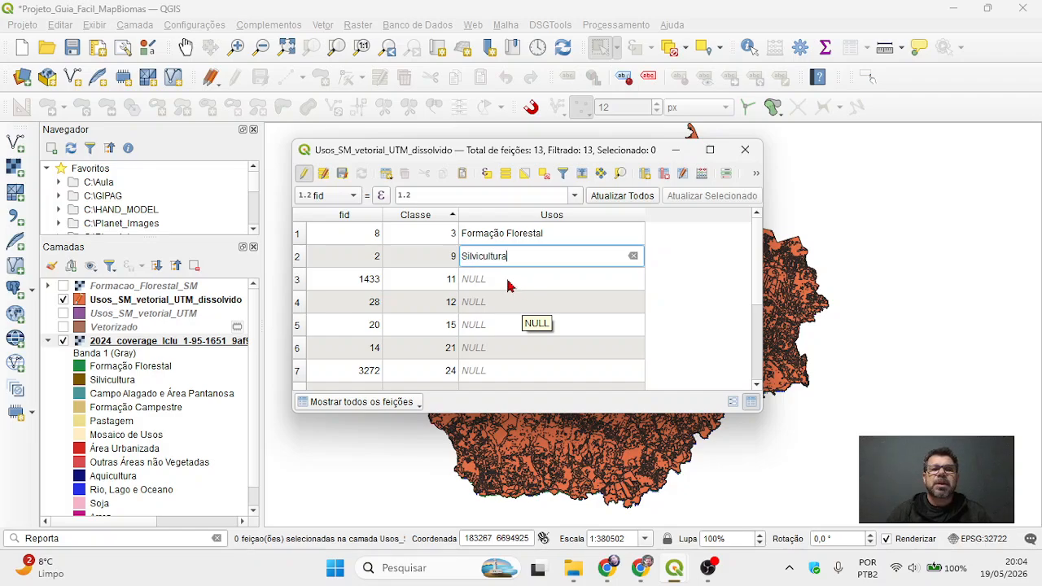
Enter Campo Alagado e Área Pantanosa as the Usos value for Classe 11 and Formação Campestre for Classe 12
double_click(506, 279)
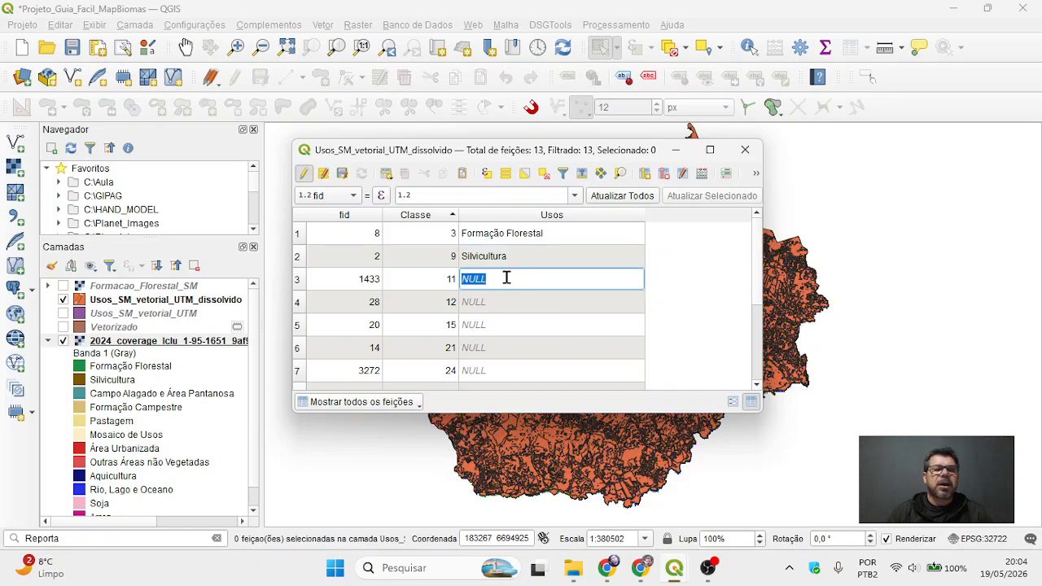
text(Campo Alagado e Área Pantanosa)
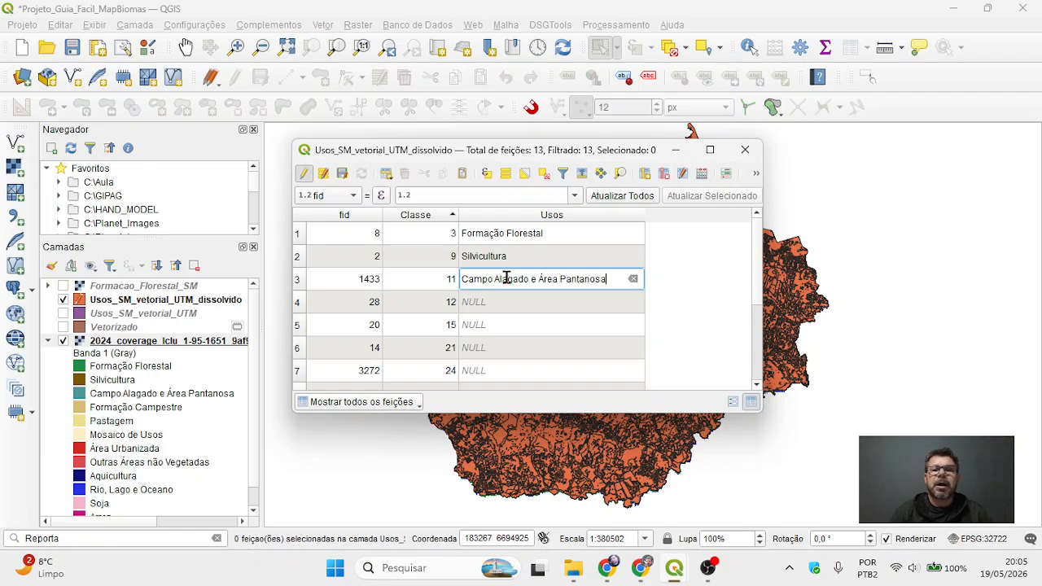
key(Return)
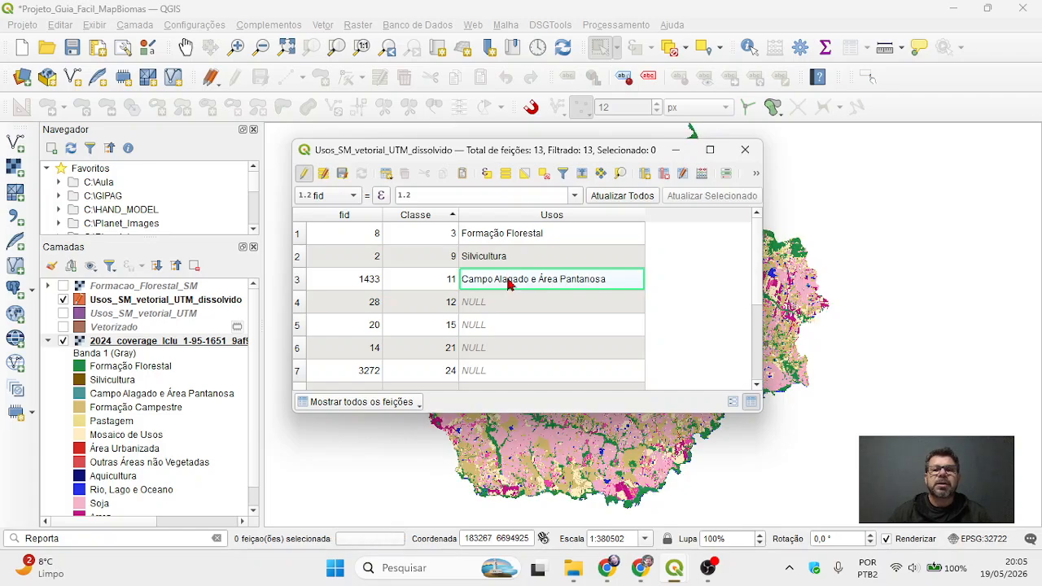
double_click(506, 310)
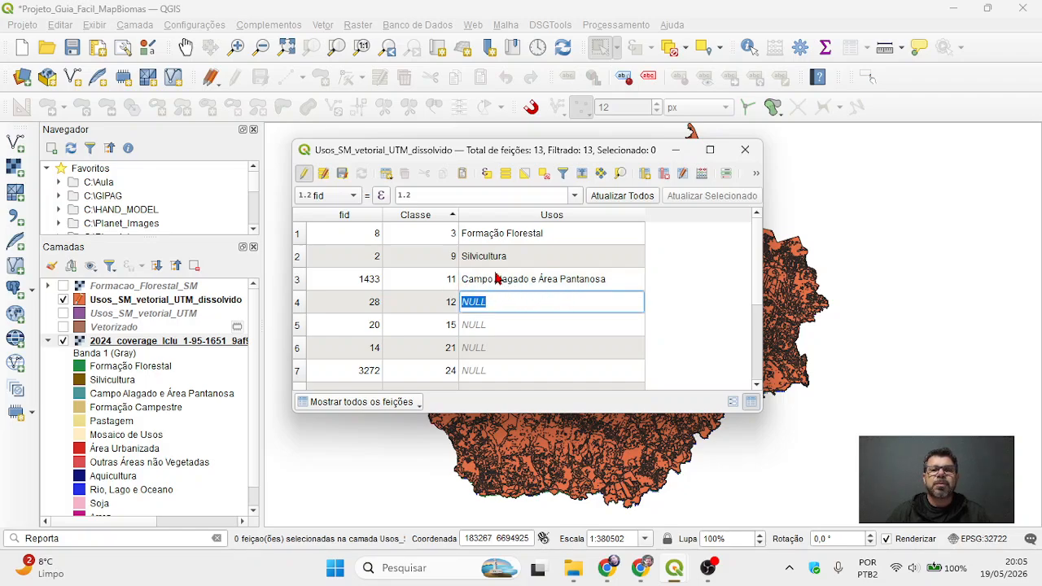
click(503, 303)
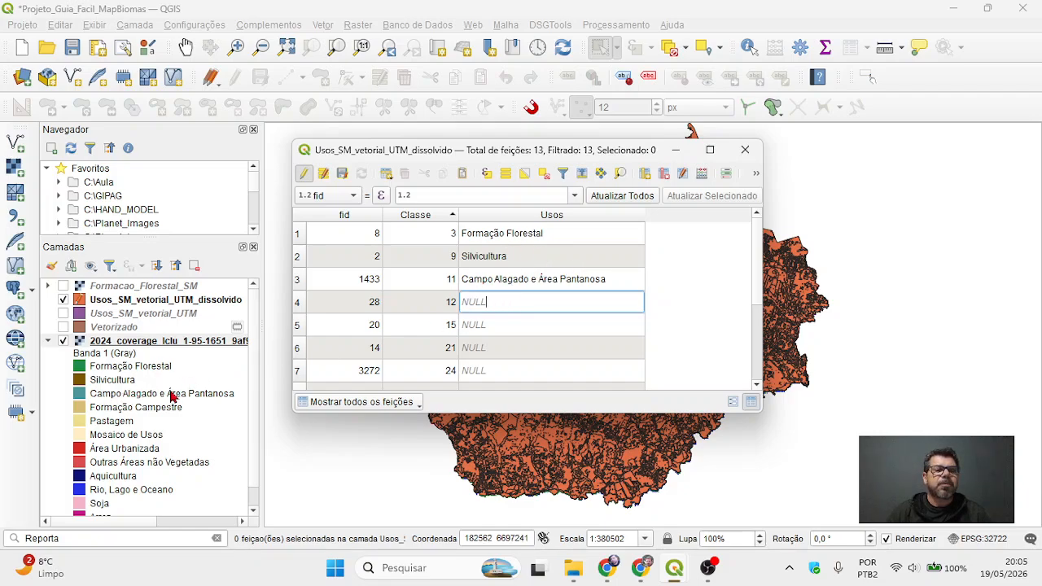
text(Formação Campestre)
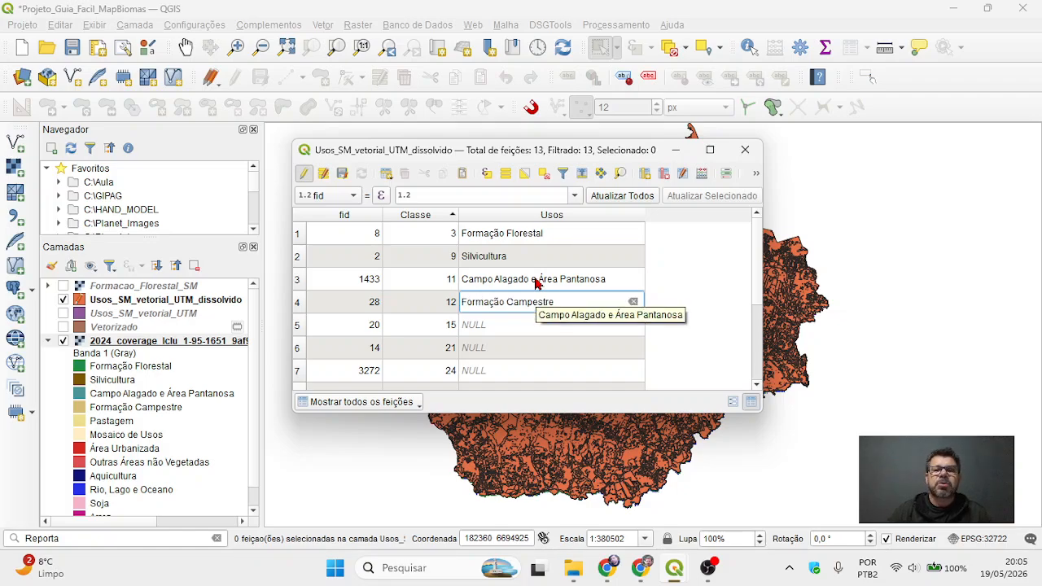
Open the Usos value of Classe 15 for editing and look through the remaining records down to Classe 41
click(503, 327)
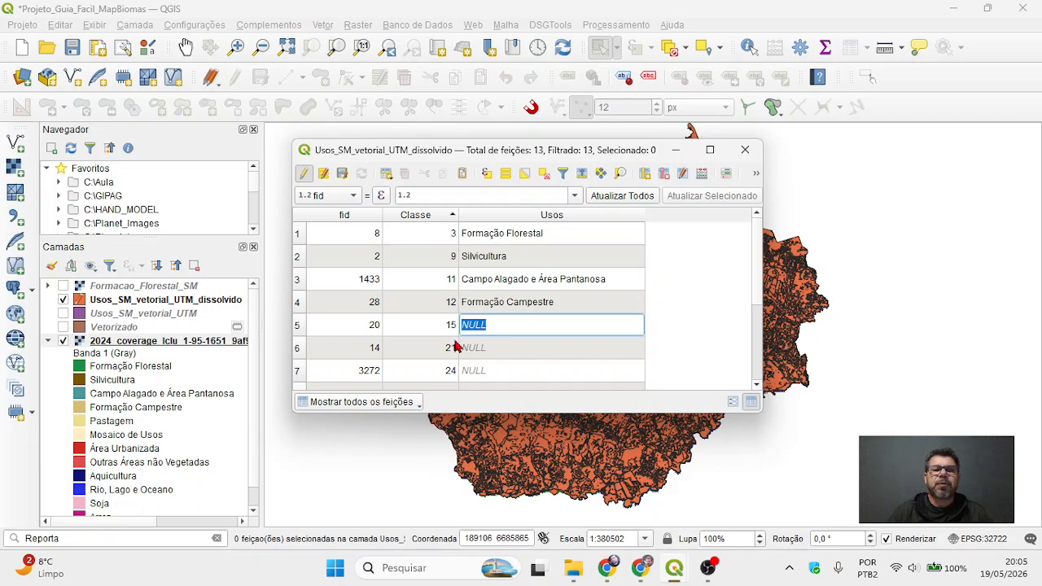
scroll(397, 289, down, 2)
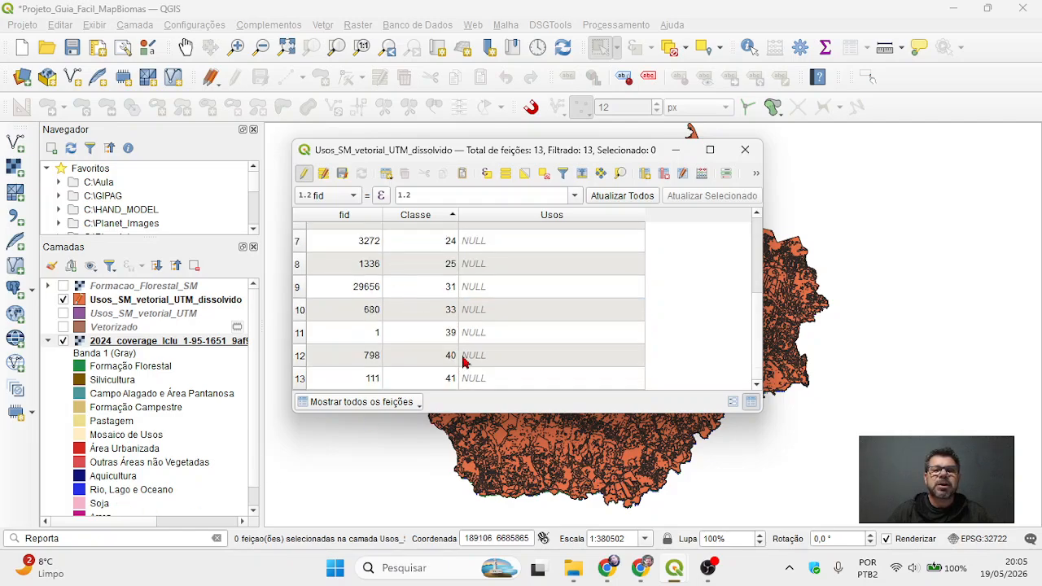
scroll(511, 345, up, 2)
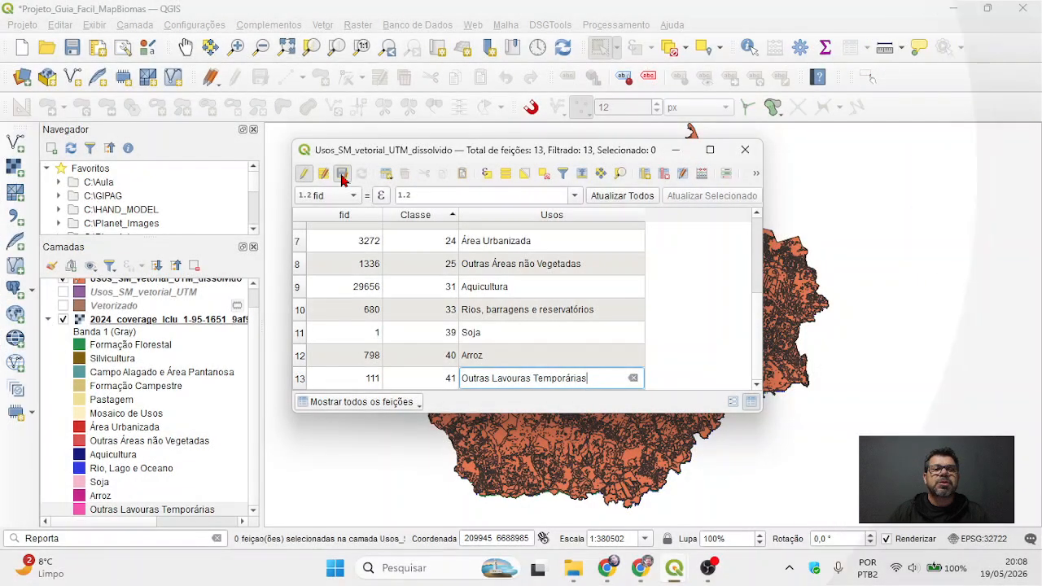
Save the Usos edits in the dissolved layer, end its editing mode and close the attribute table
click(341, 178)
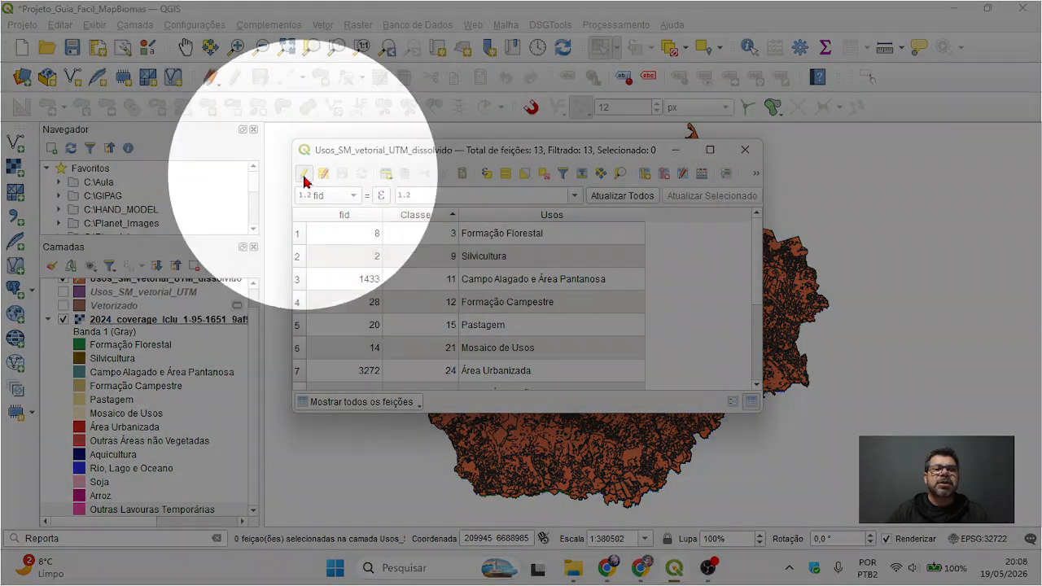
click(303, 175)
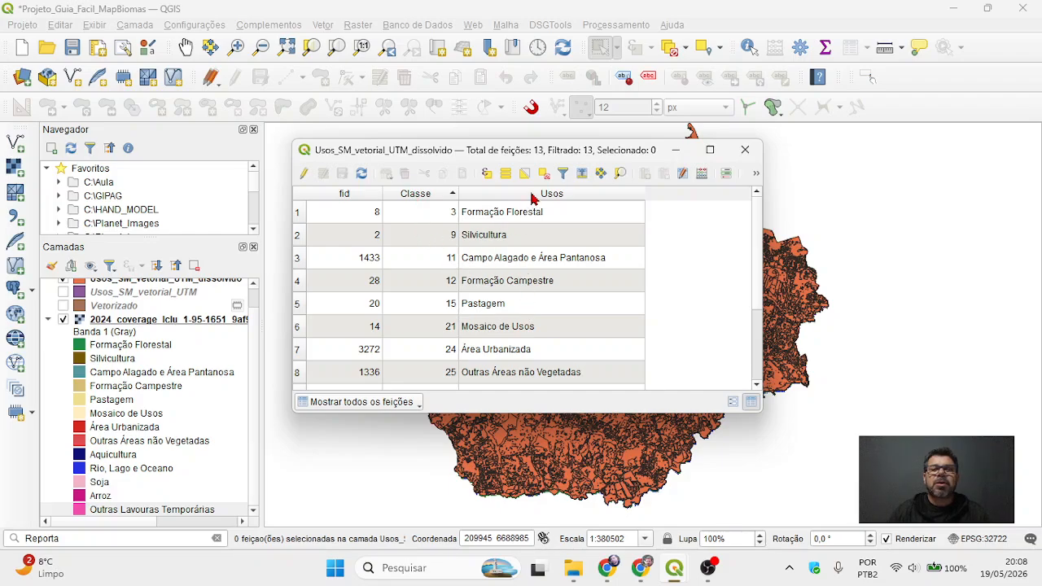
click(745, 151)
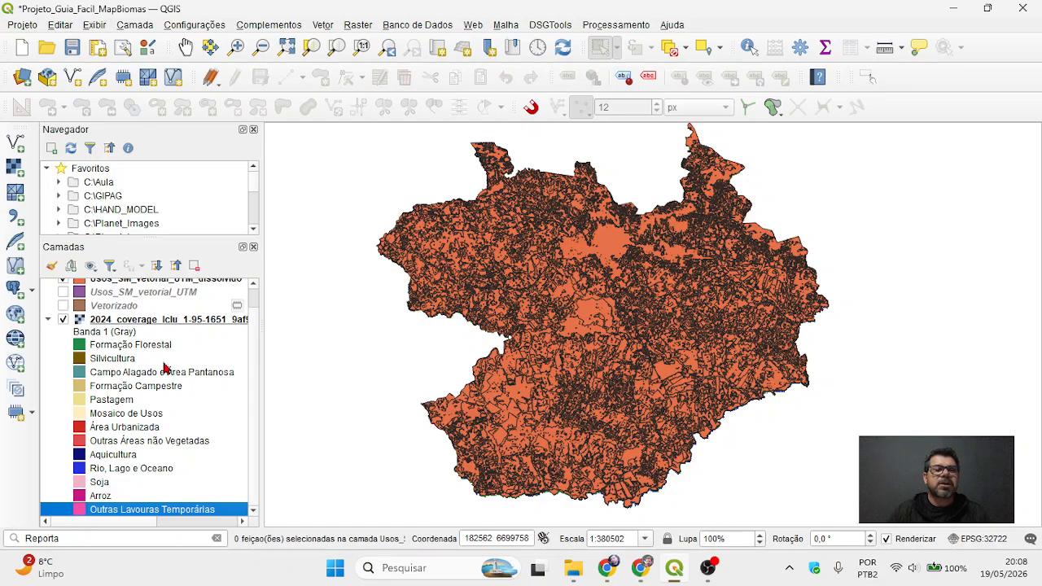
Set the Usos_SM_vetorial_UTM_dissolvido layer's symbology to Categorizado on the Usos field and classify its values
scroll(256, 361, up, 1)
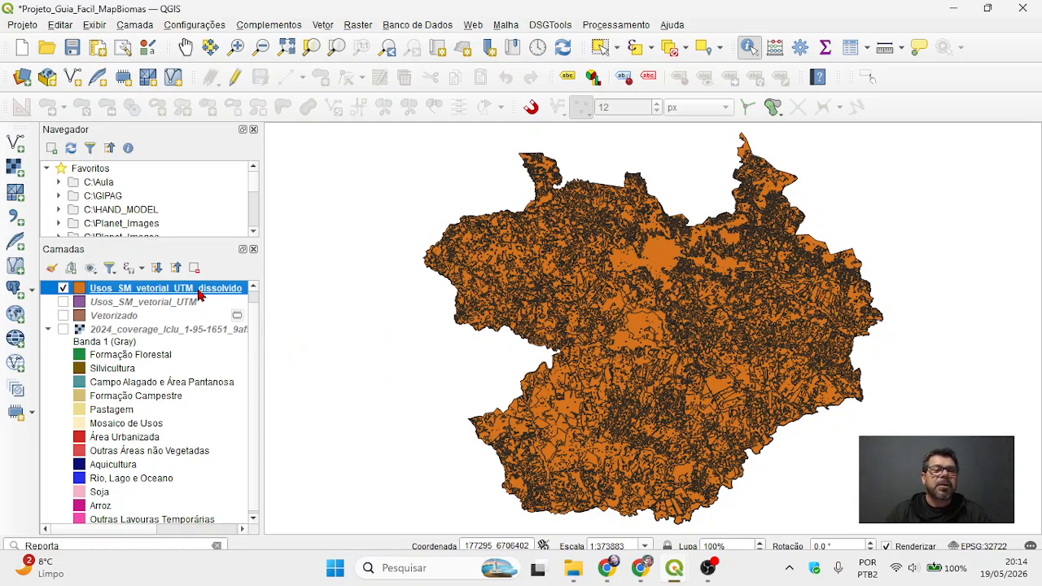
double_click(200, 293)
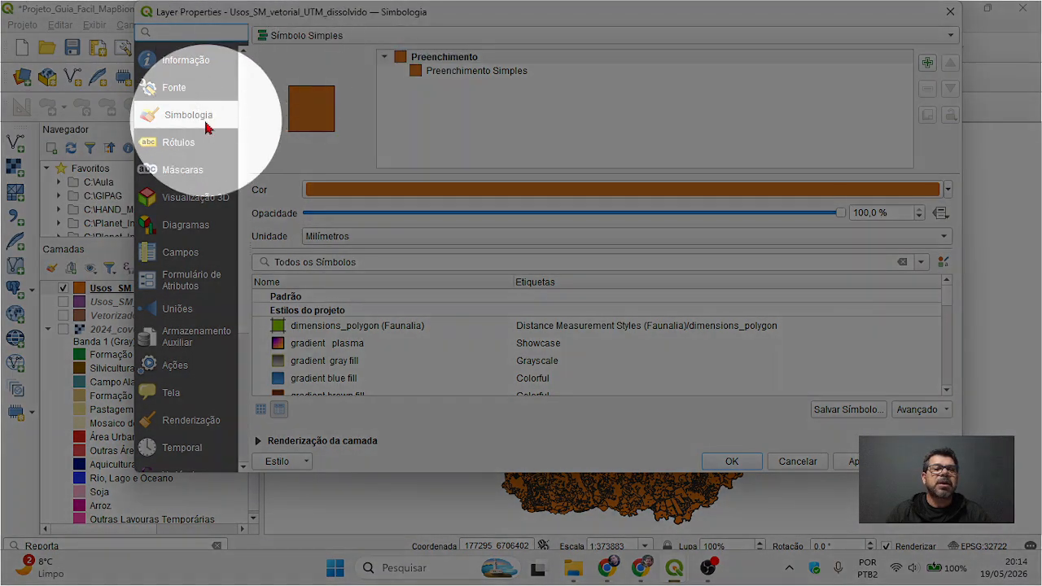
click(321, 35)
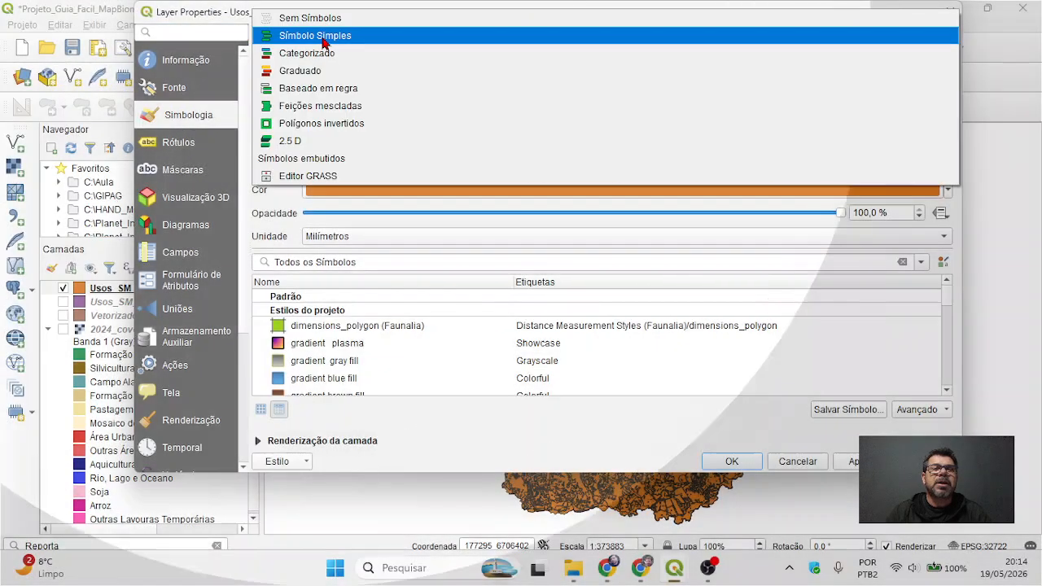
click(314, 54)
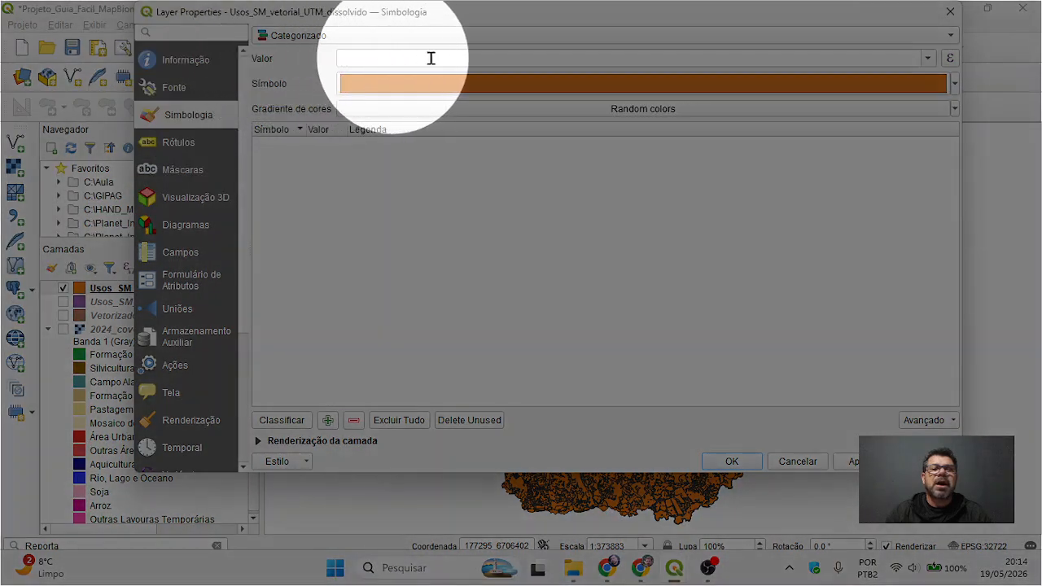
click(927, 58)
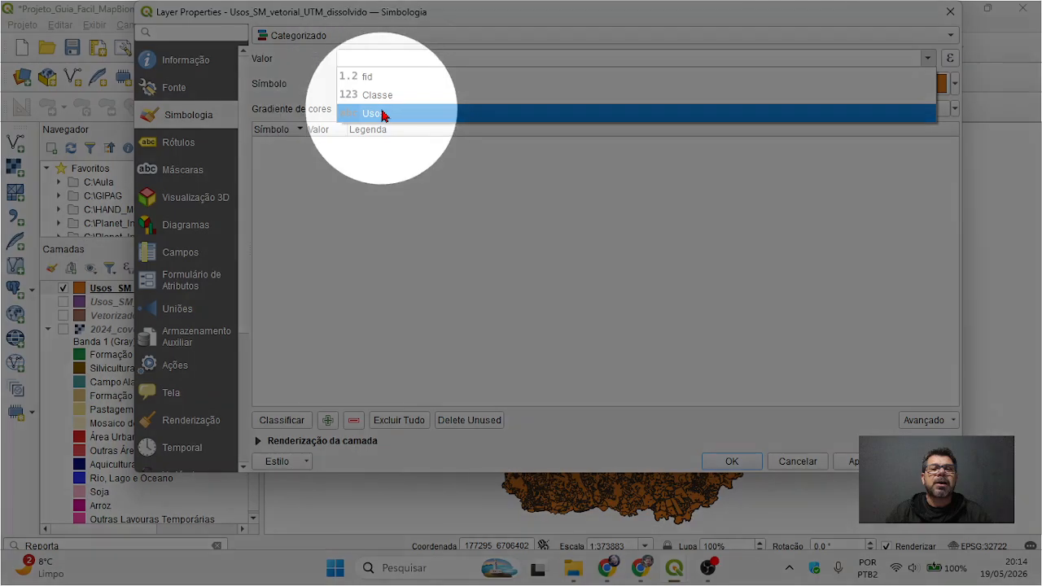
click(387, 114)
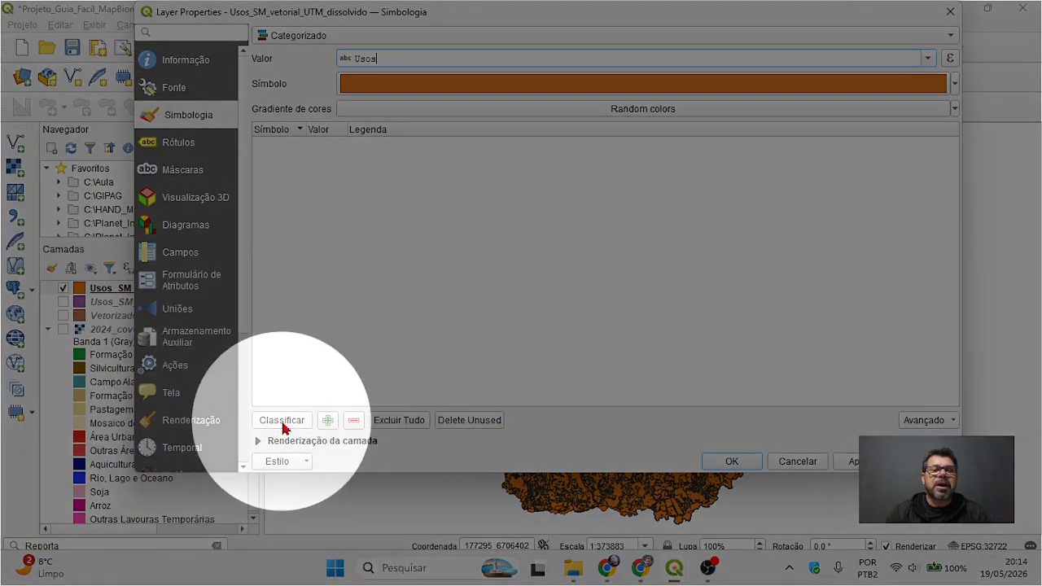
click(281, 420)
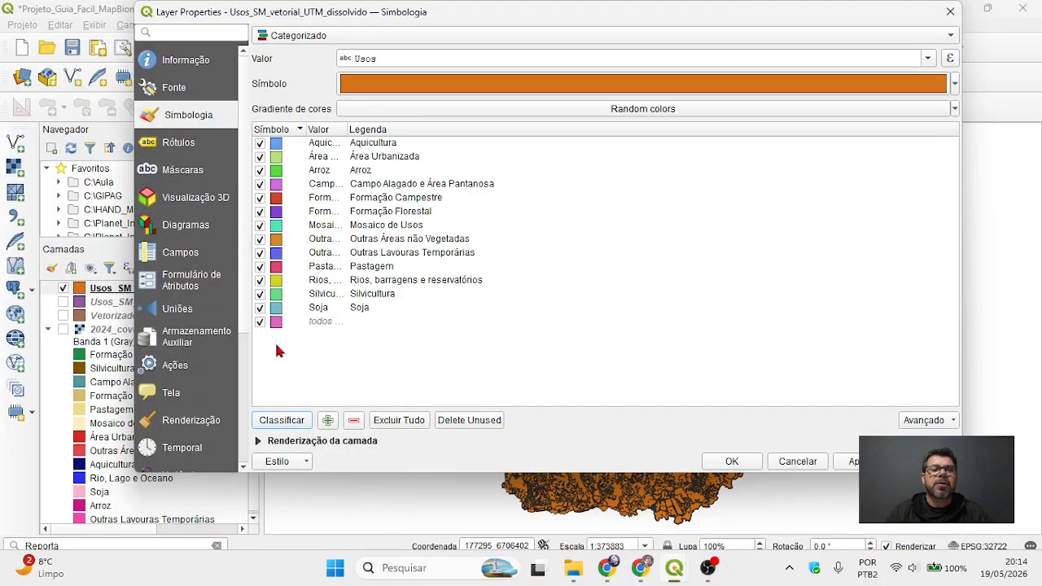
Widen the Valor column, remove the "todos os outros valores" category and apply the categorized style to the dissolved layer
drag(347, 129, 420, 129)
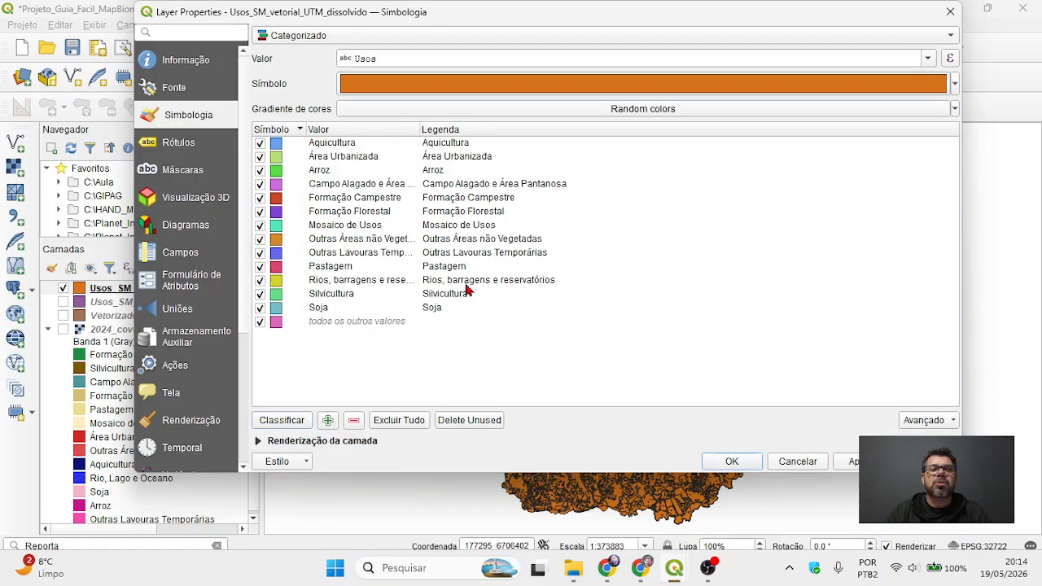
click(352, 324)
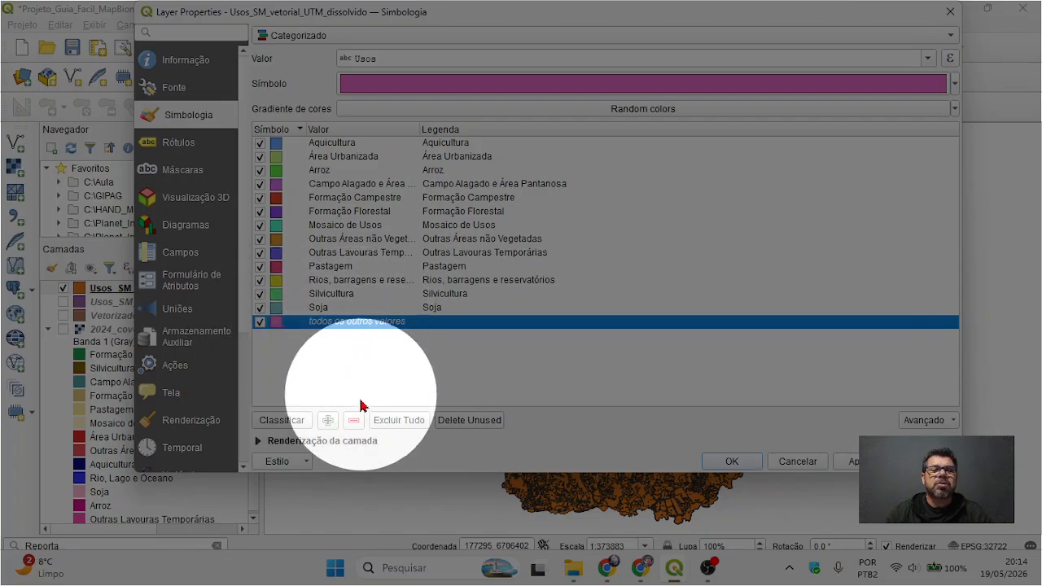
click(354, 422)
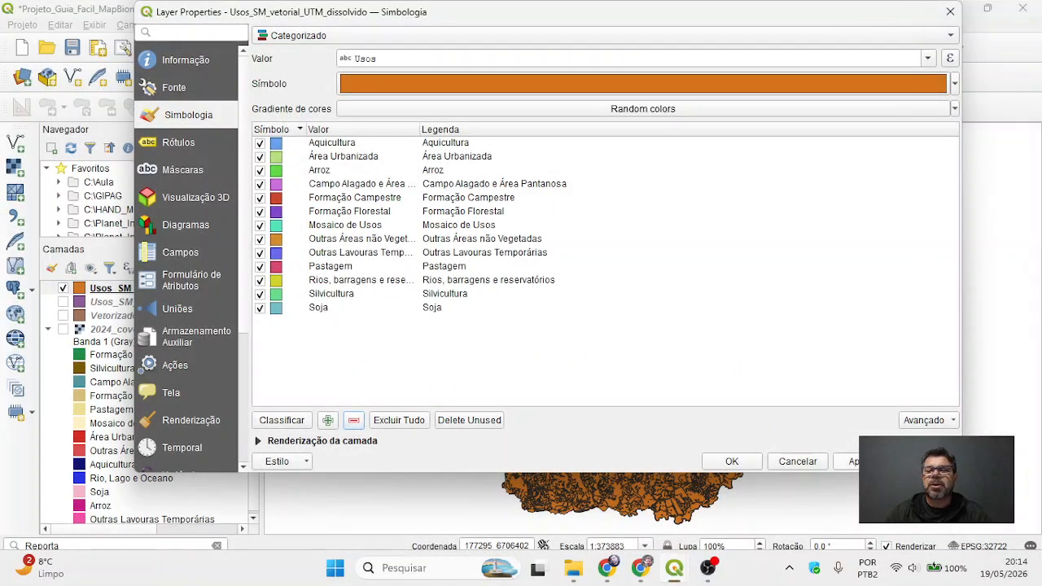
click(839, 462)
click(732, 461)
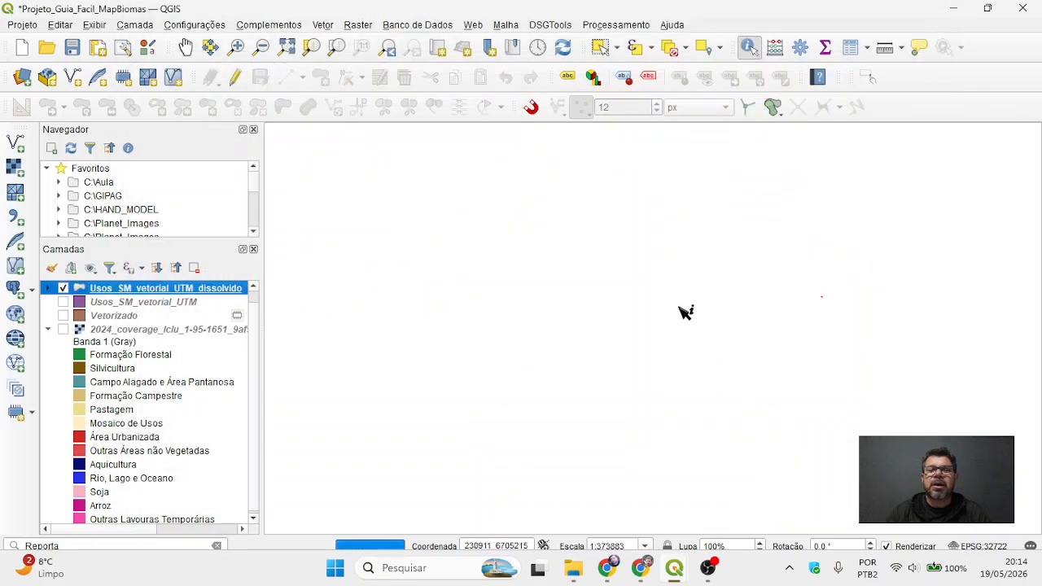
Show the 2024 coverage raster and switch the dissolved layer off and on to compare their classes on the map
scroll(664, 334, up, 2)
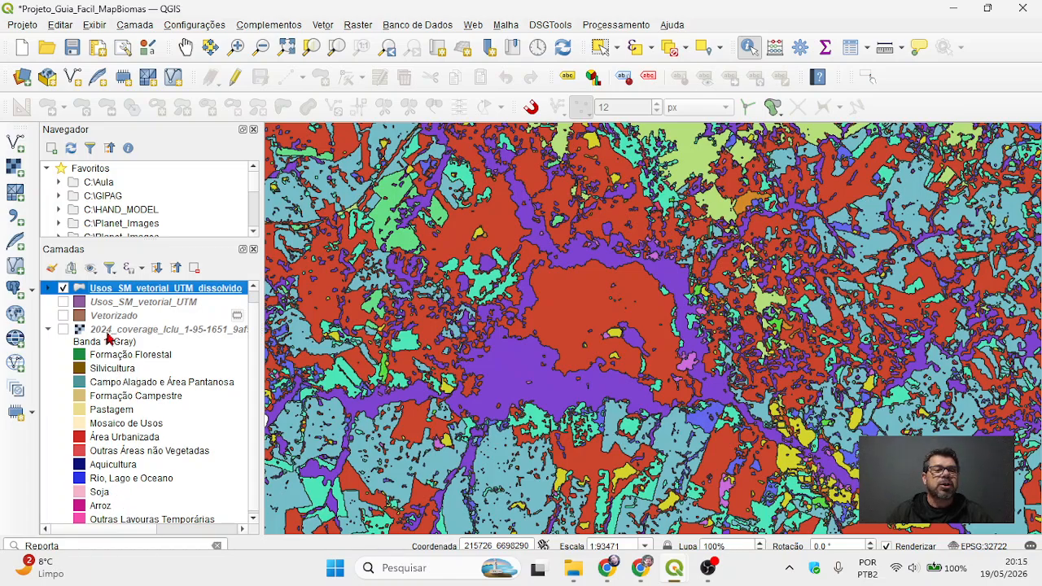
click(62, 332)
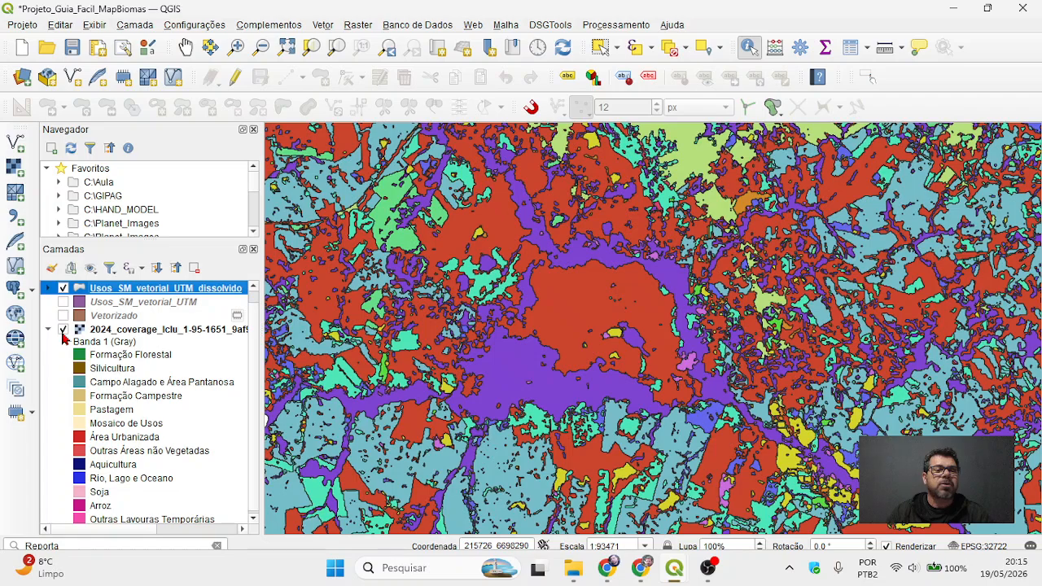
click(63, 288)
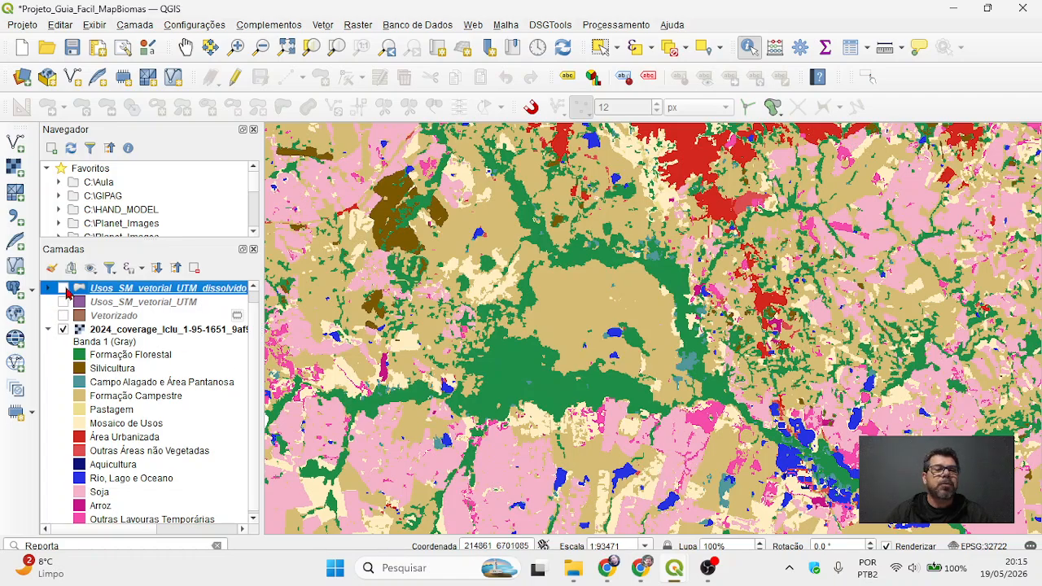
click(63, 288)
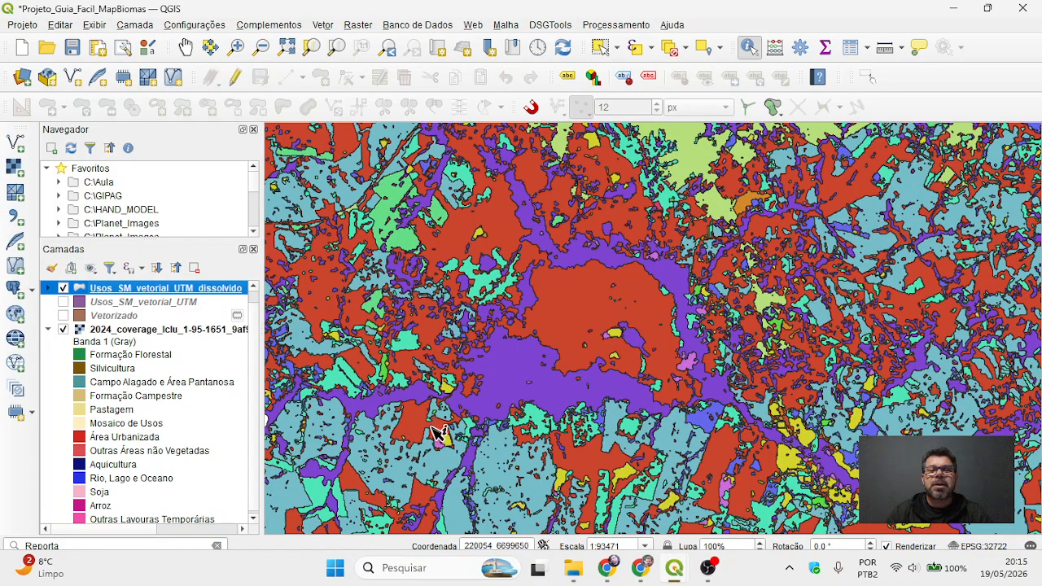
scroll(709, 373, down, 2)
drag(727, 407, 669, 369)
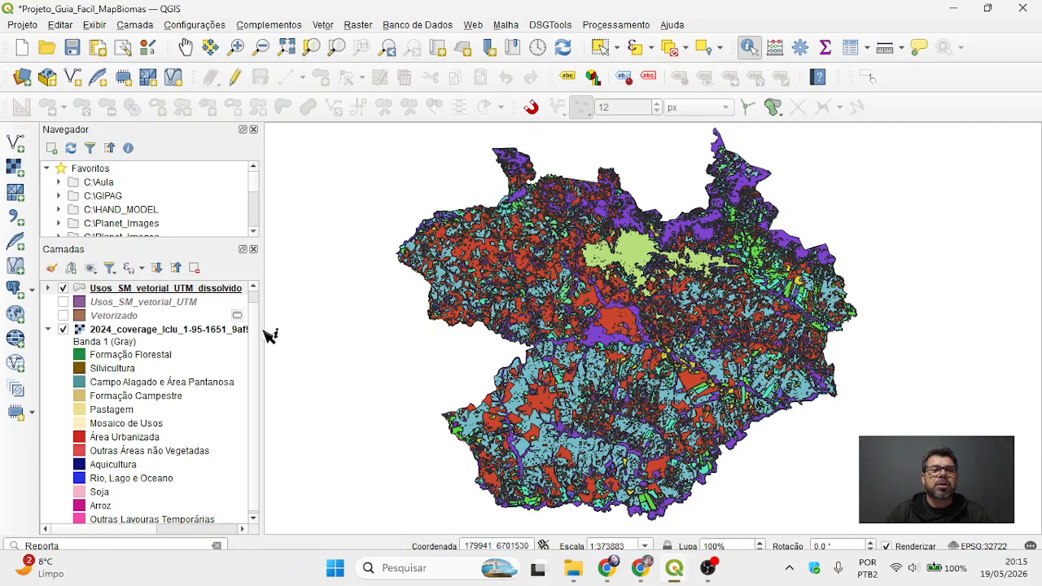
Open the attribute table of Usos_SM_vetorial_UTM_dissolvido, maximize it and turn on editing mode
click(170, 295)
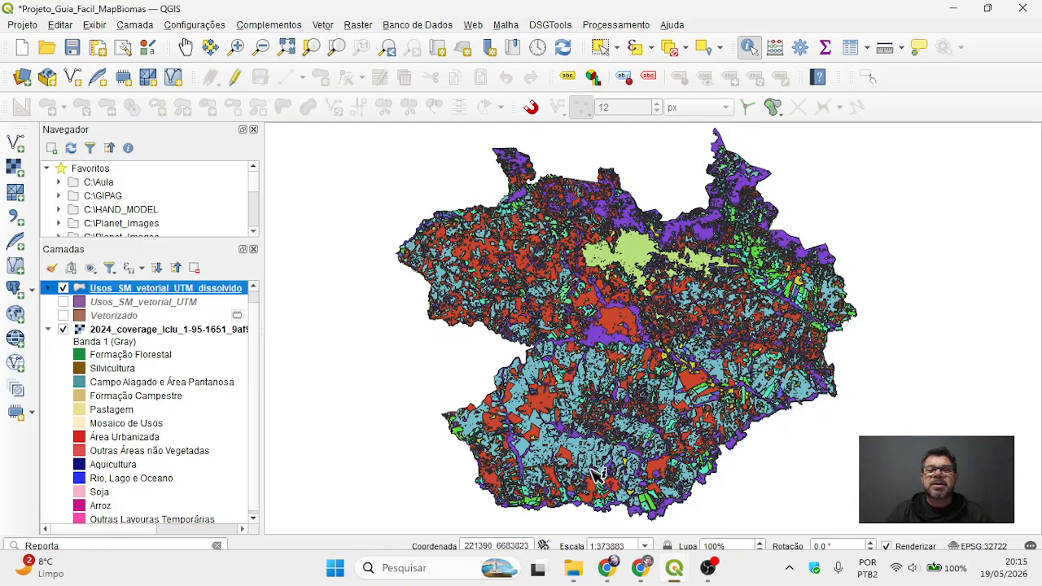
click(731, 442)
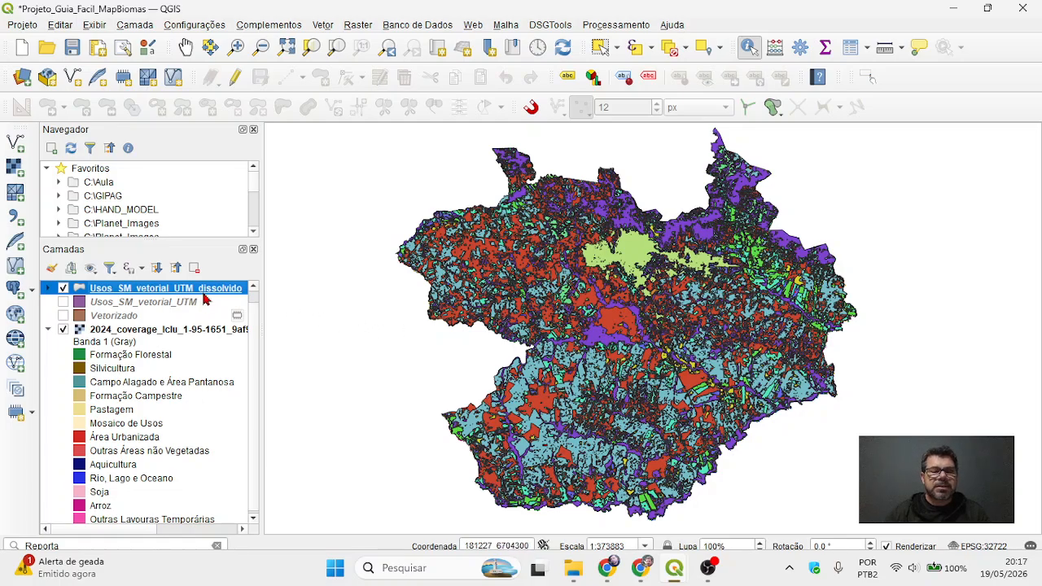
mouse_move(206, 301)
key(F6)
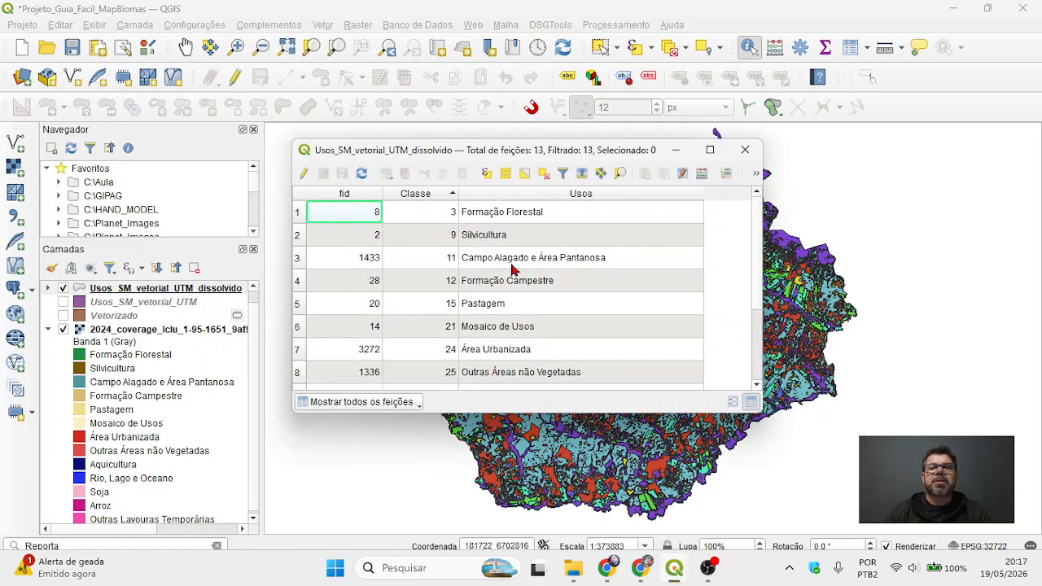
mouse_move(710, 155)
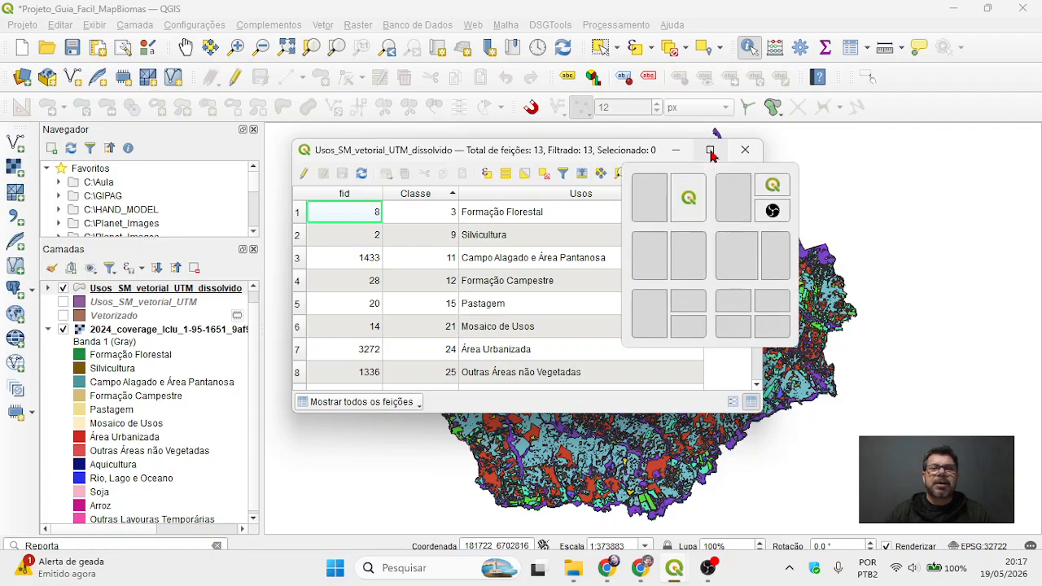
click(711, 150)
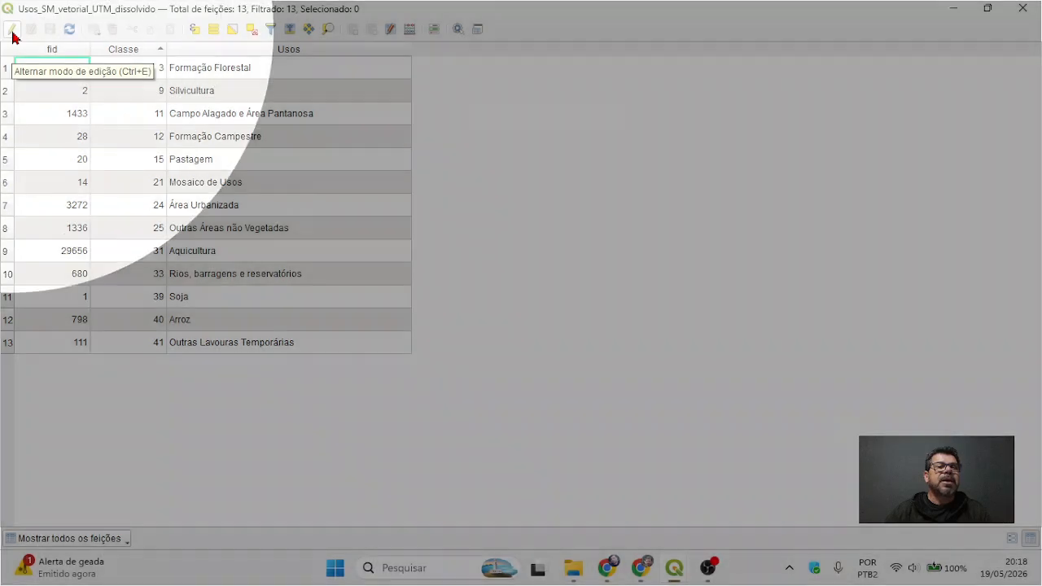
click(12, 33)
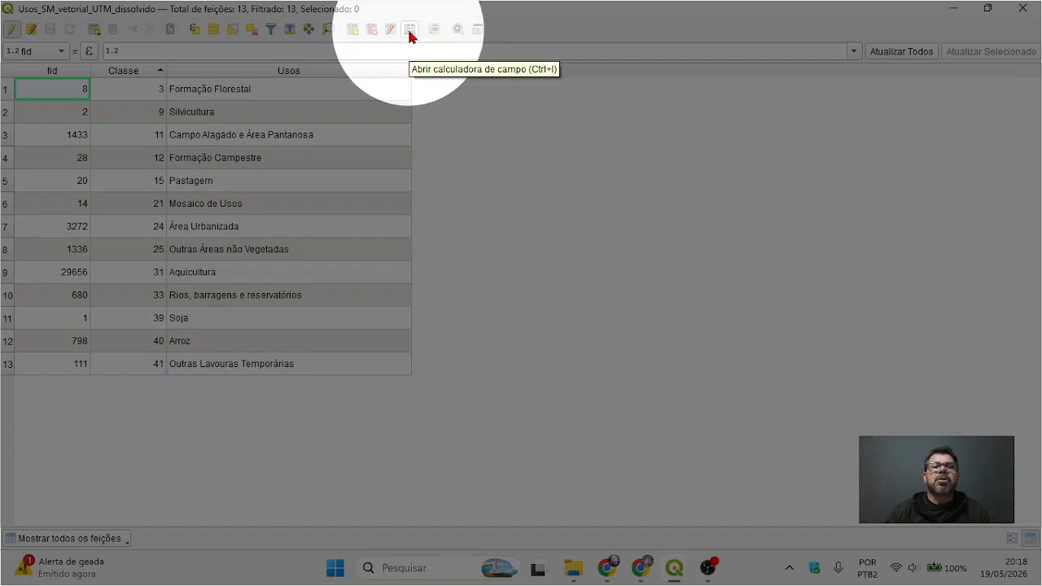
Set up a new field named Area_m2 of type Número decimal (real) in the field calculator
click(409, 31)
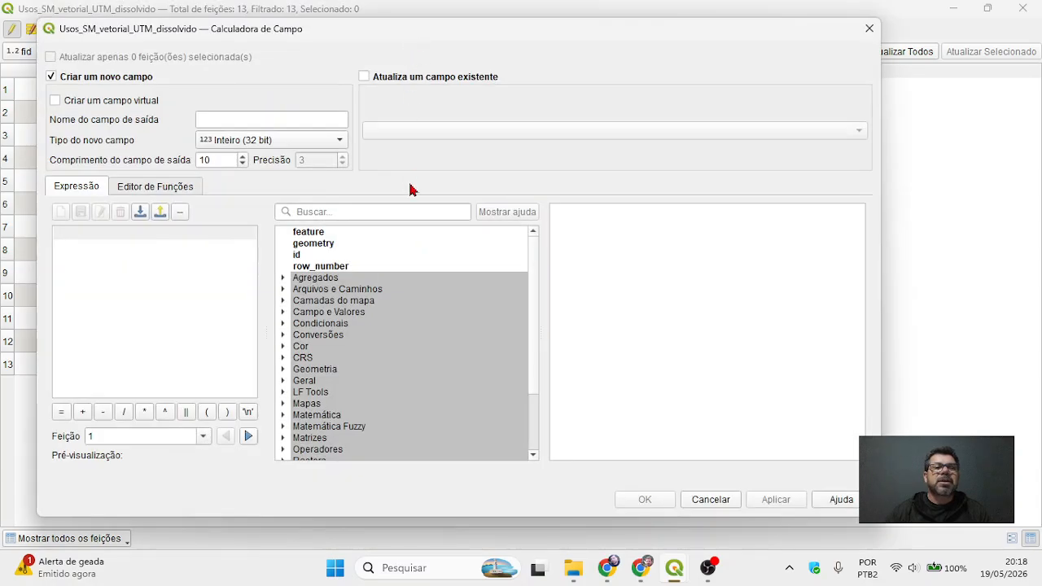
click(228, 119)
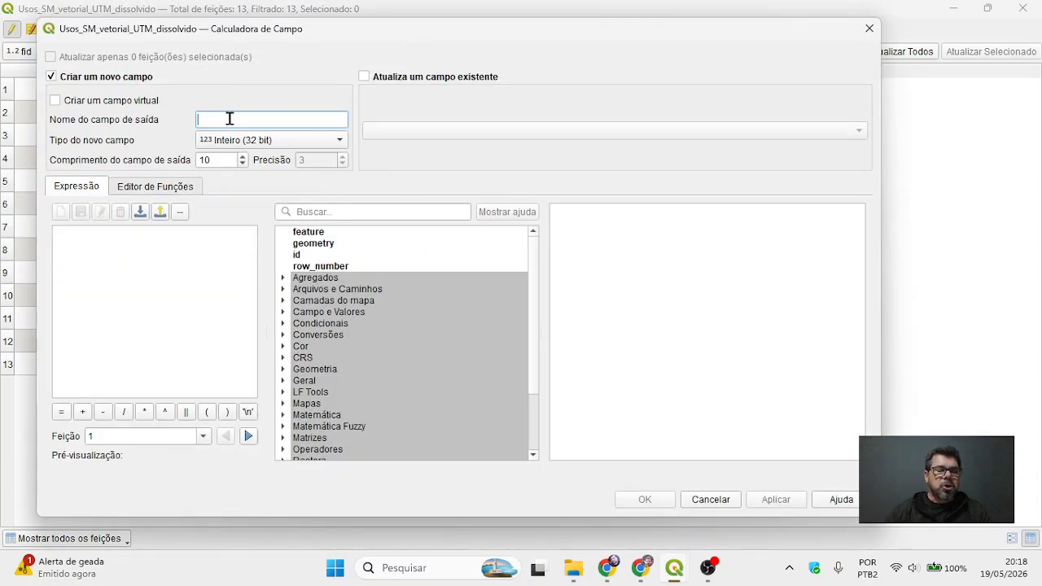
text(Area)
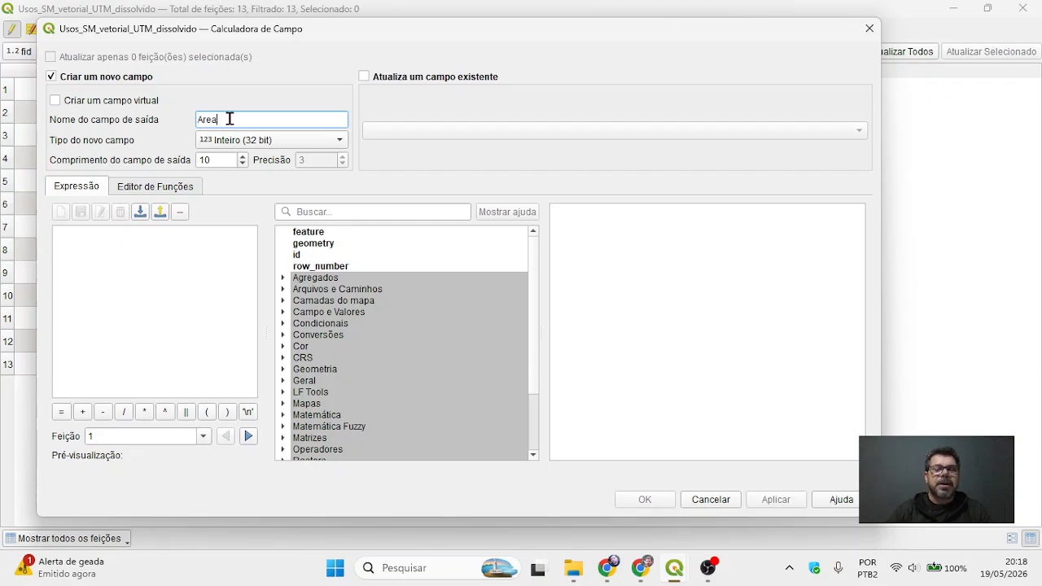
text(_m2)
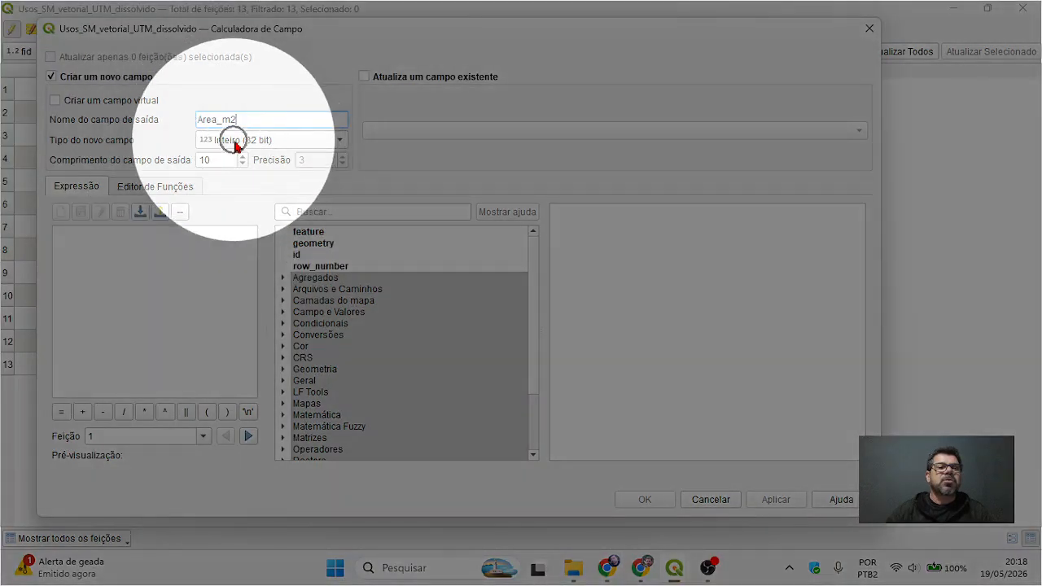
click(237, 142)
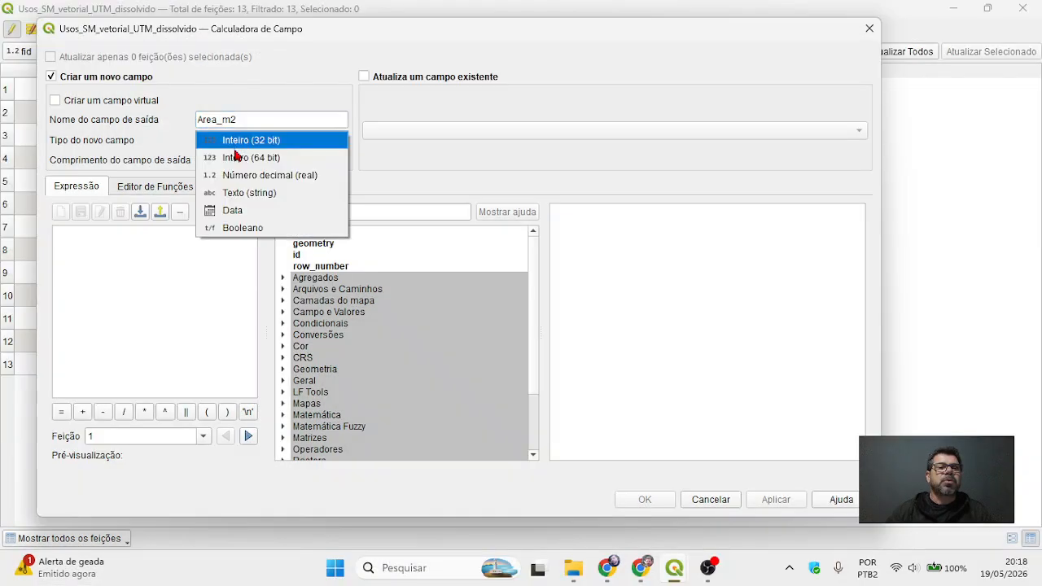
click(243, 174)
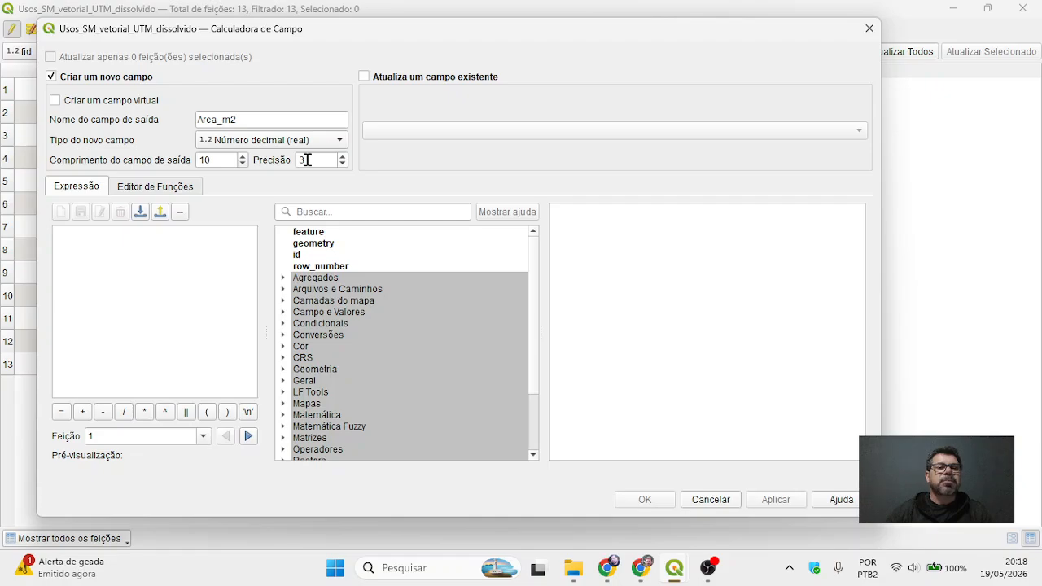
Enter the expression $area for Area_m2, create the field with its calculated values and return to the attribute table
click(94, 251)
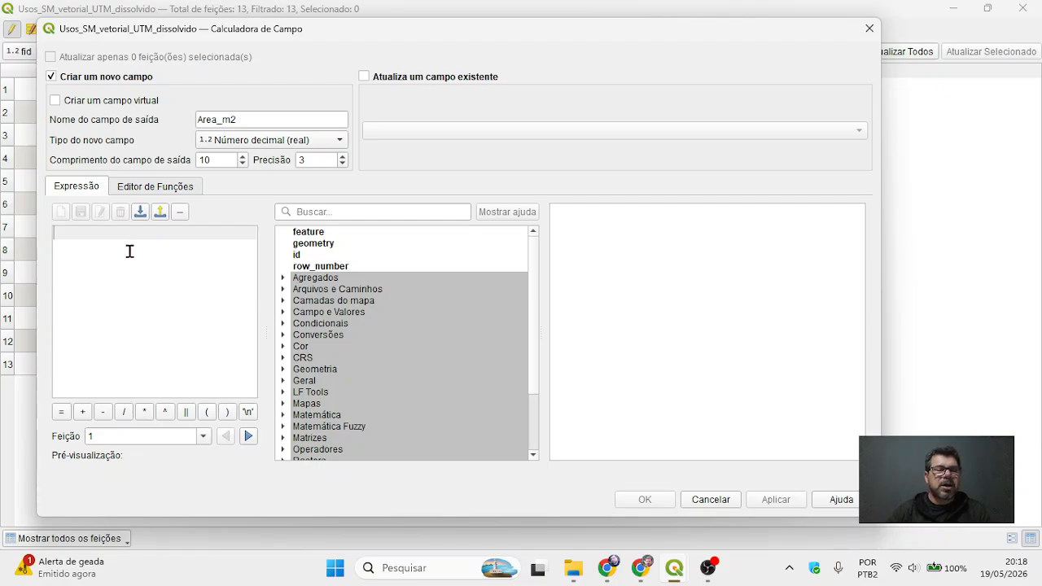
text($a)
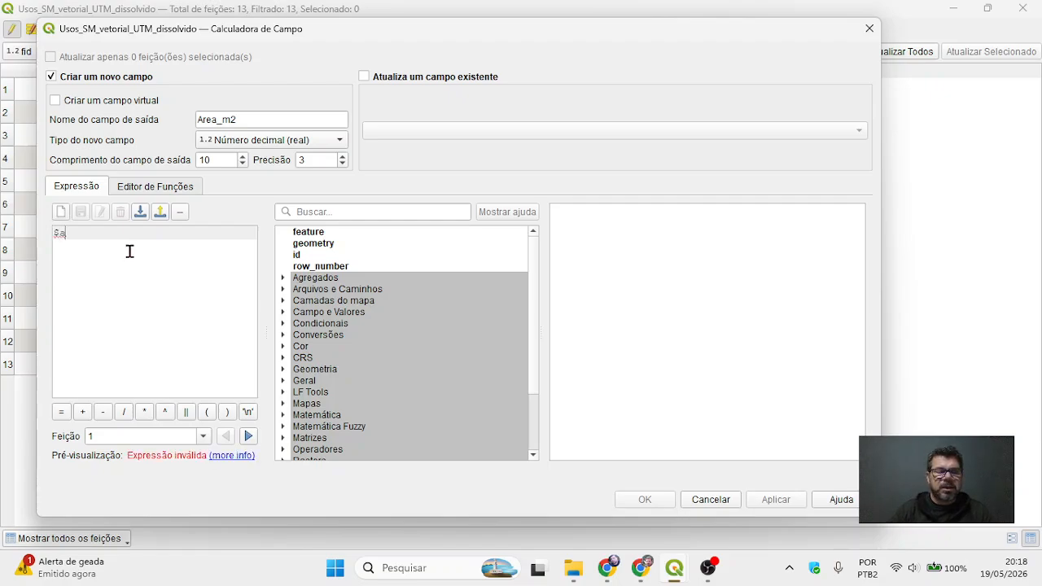
text(rea)
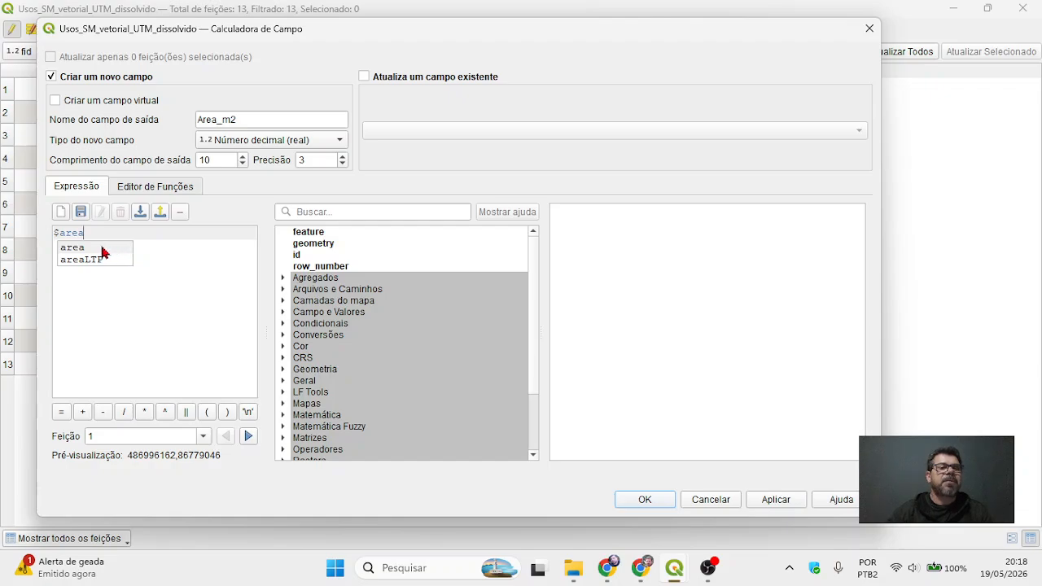
click(97, 232)
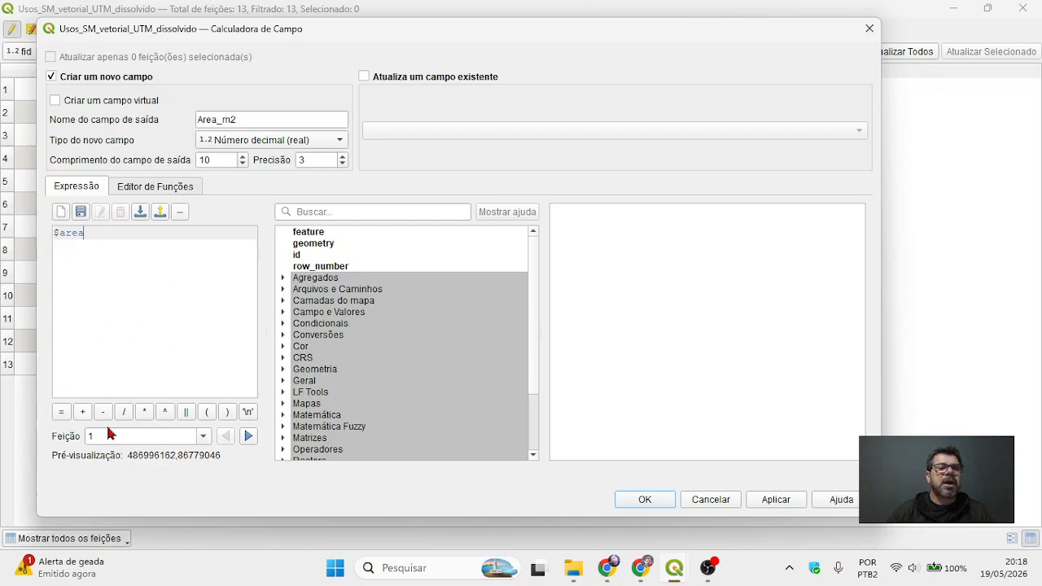
click(772, 500)
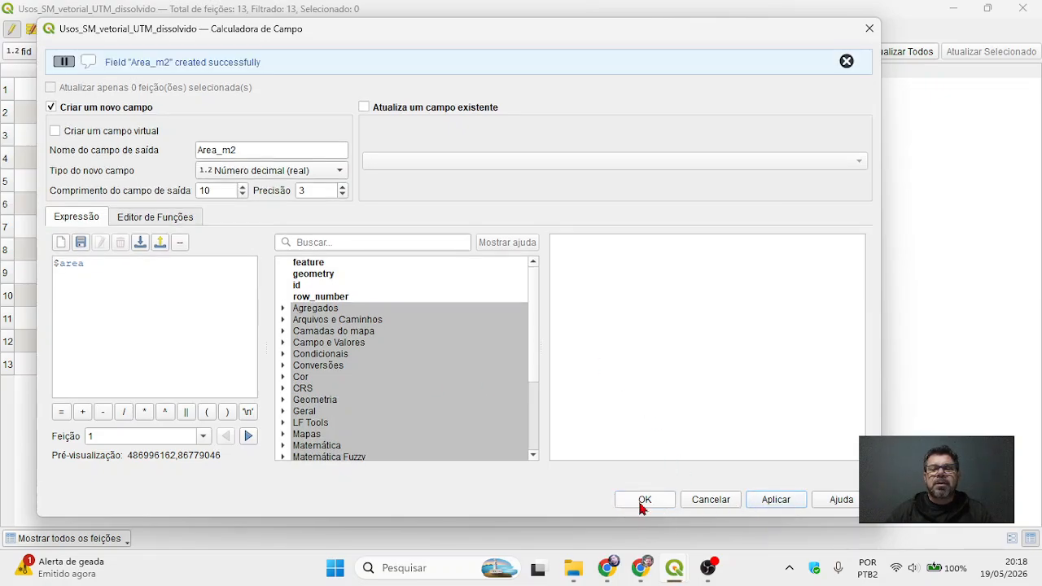
click(643, 500)
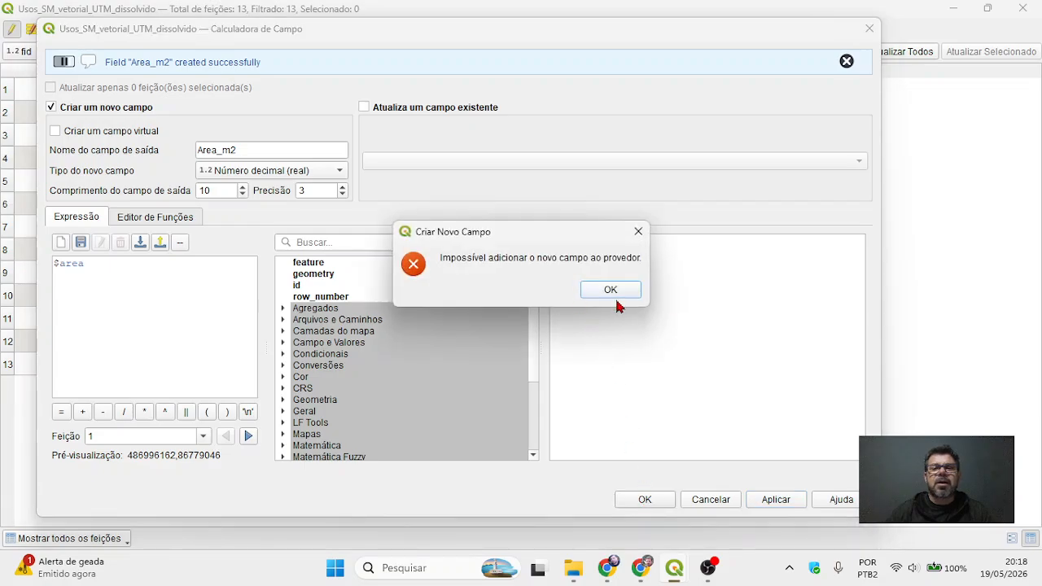
click(611, 291)
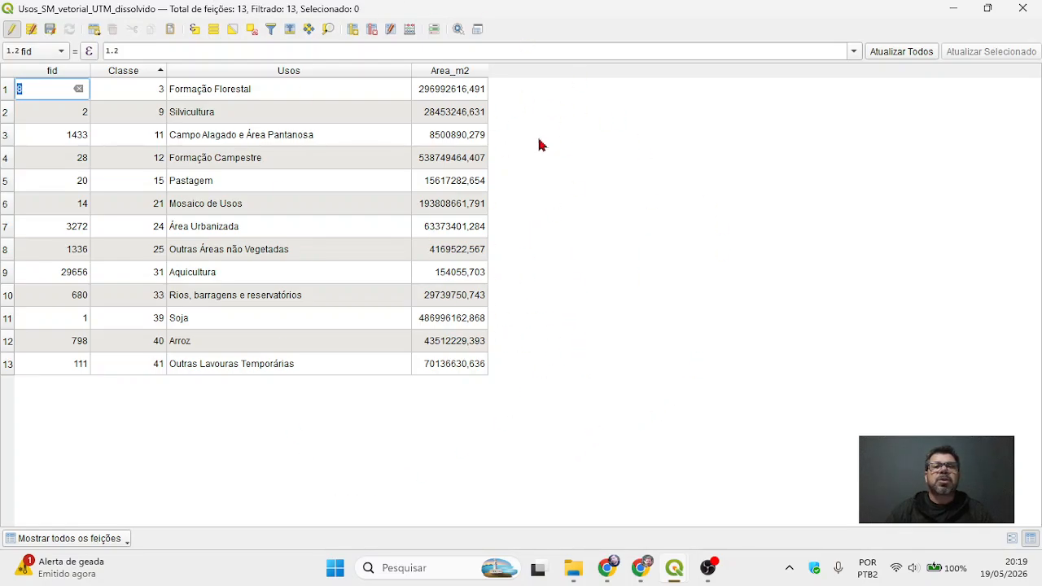
Set up a new field named Area_ha of type Número decimal (real) in the field calculator
click(408, 30)
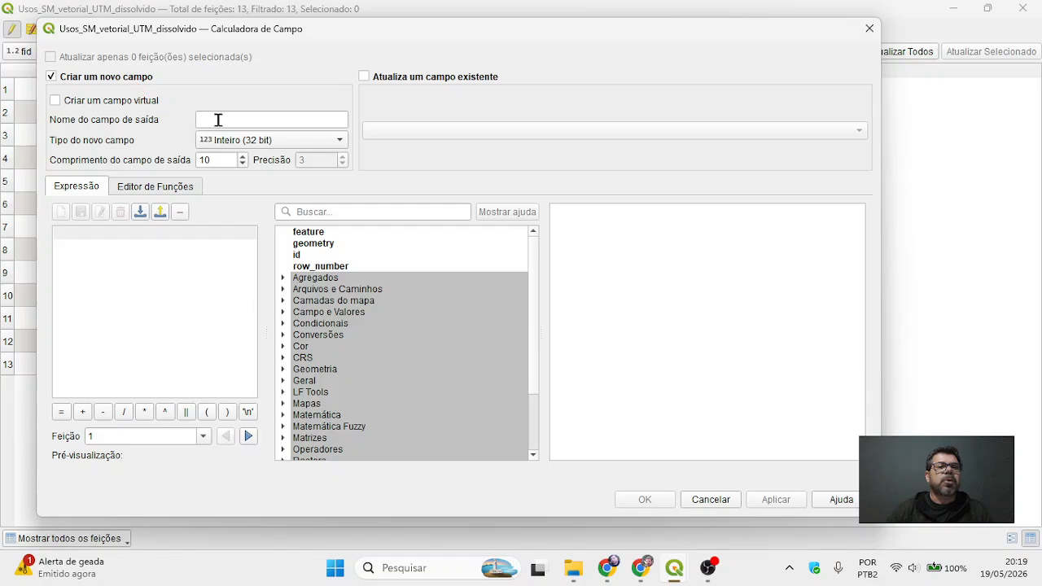
click(218, 120)
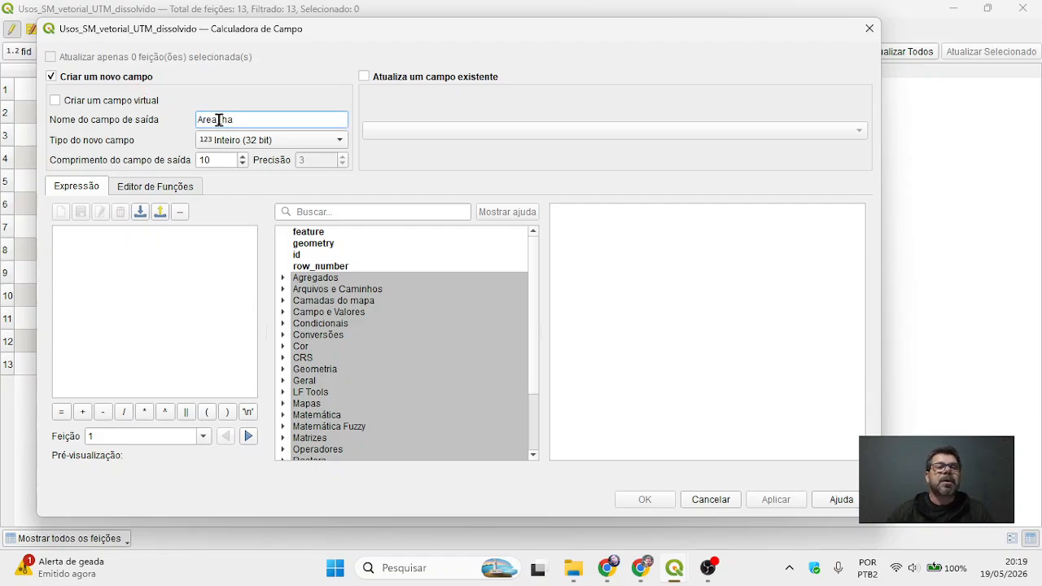
click(241, 146)
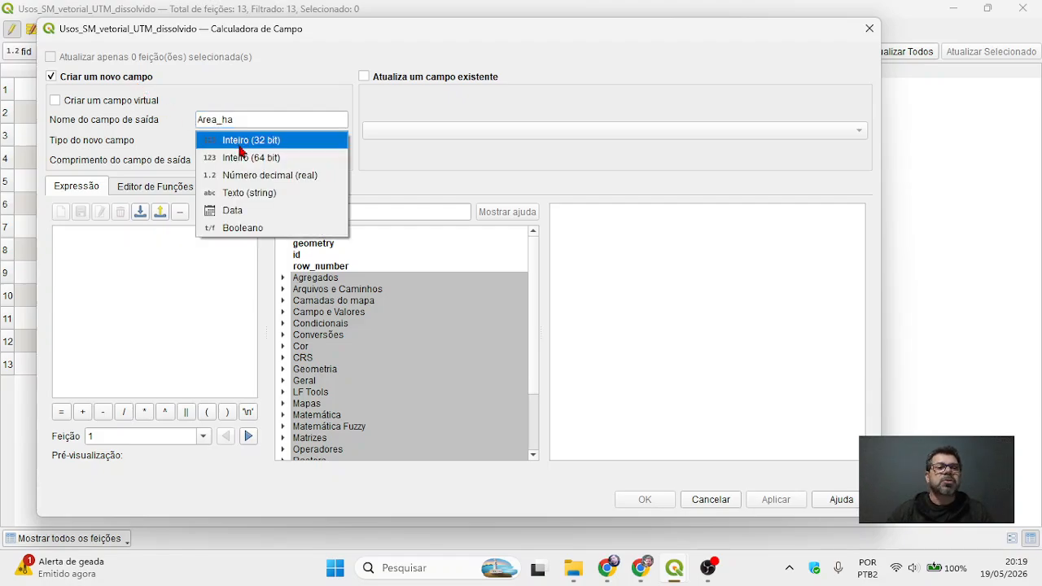
click(241, 178)
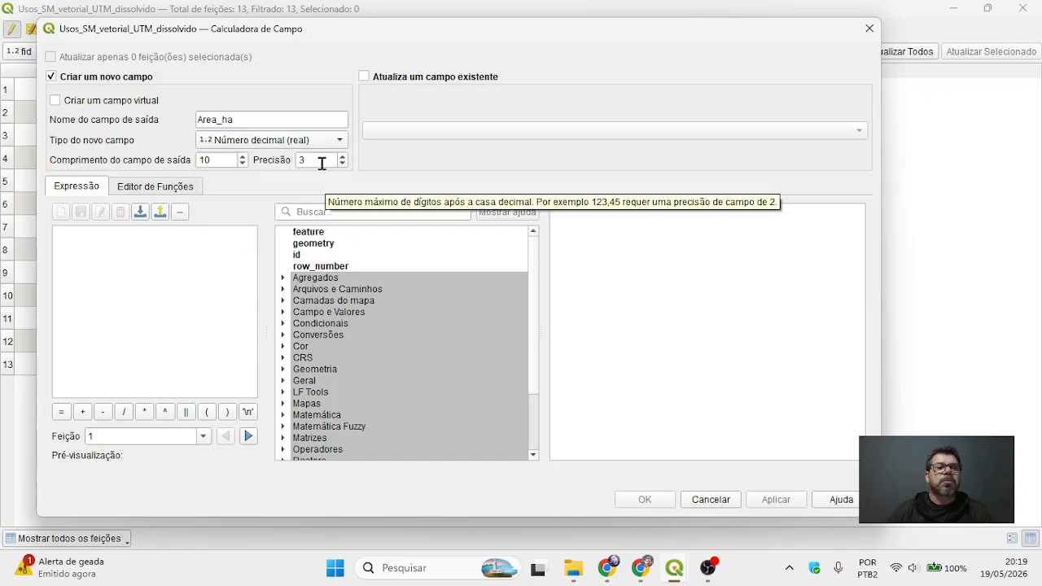
Enter the expression $area/10000 for Area_ha, create the field with its calculated values and return to the attribute table
click(149, 240)
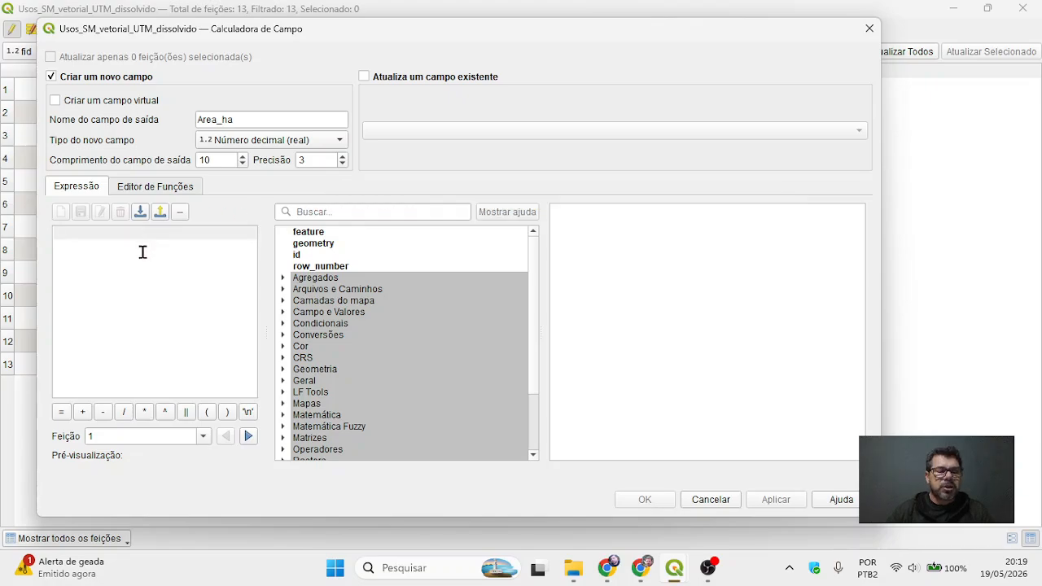
text($a)
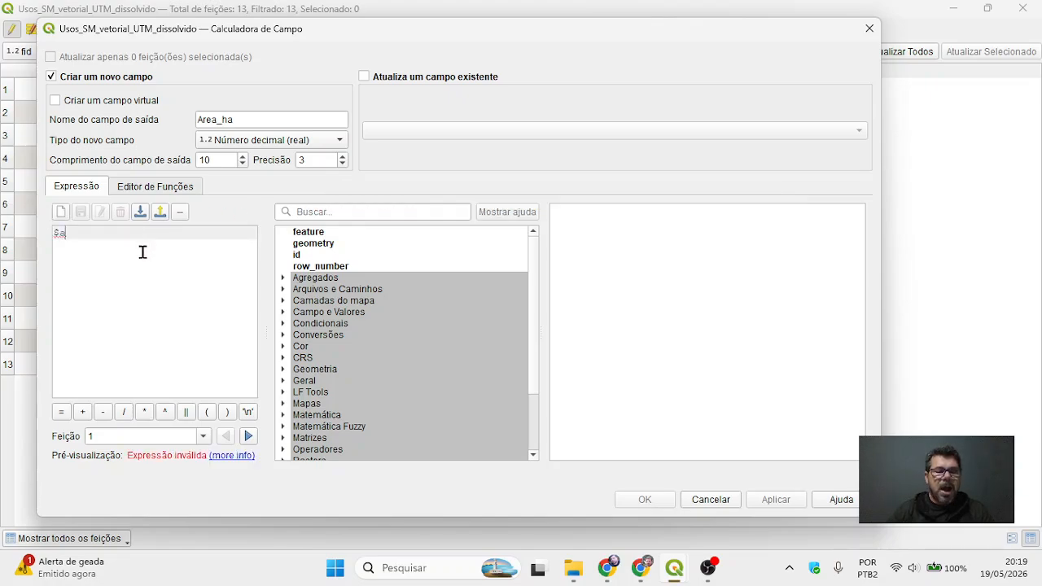
text(rea)
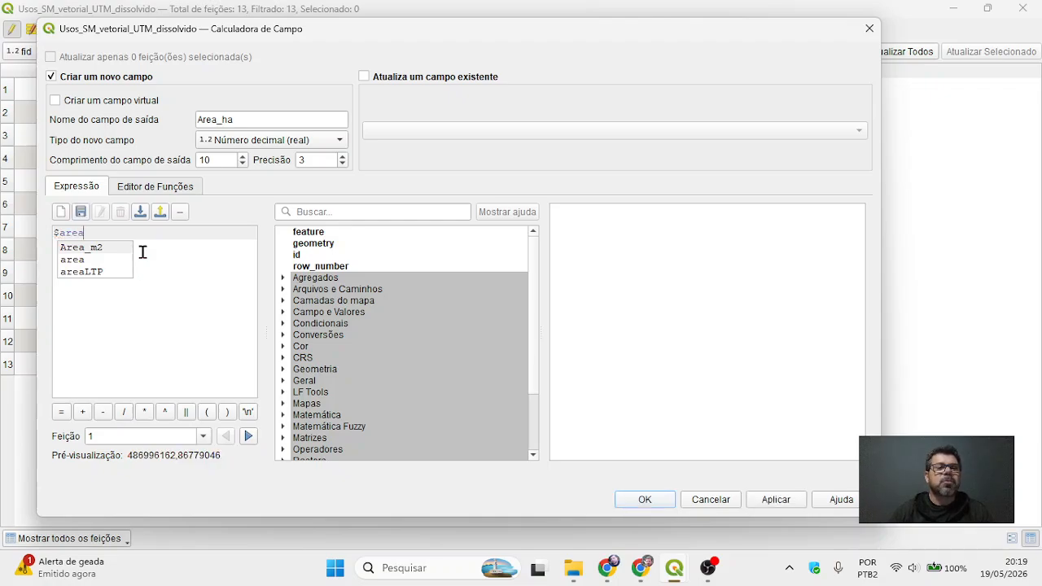
text(/10000)
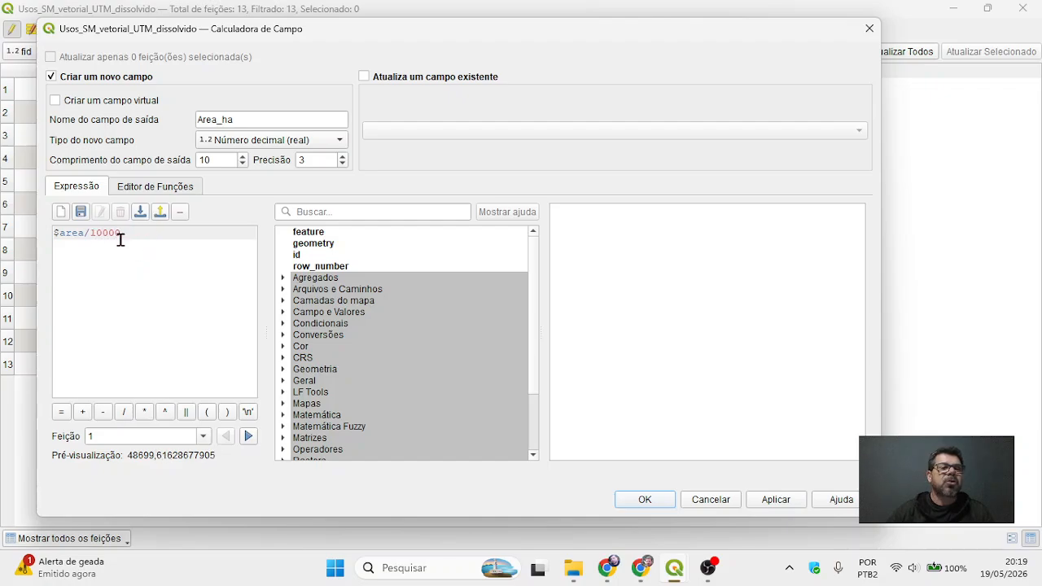
click(770, 500)
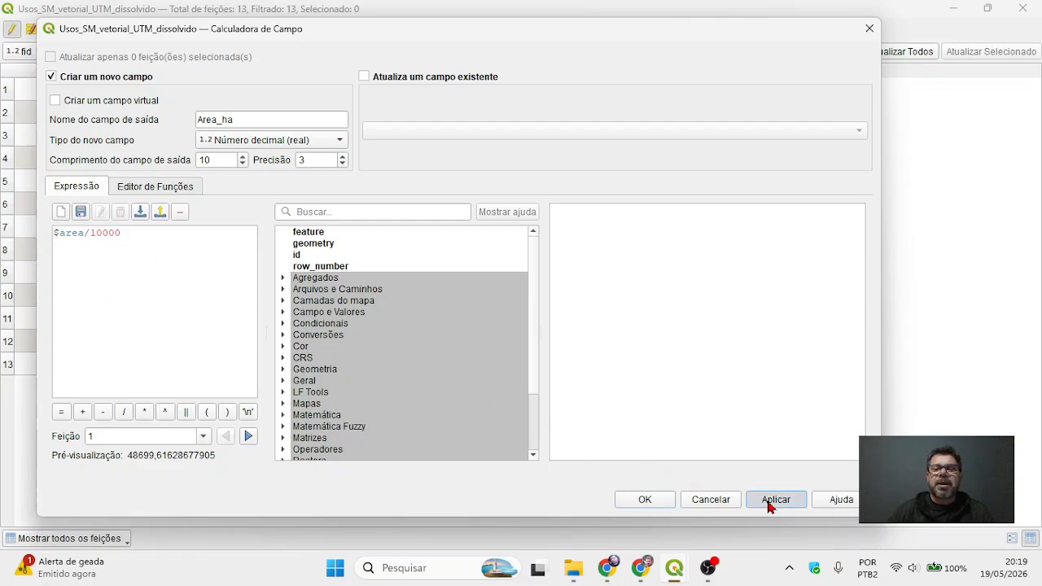
click(645, 499)
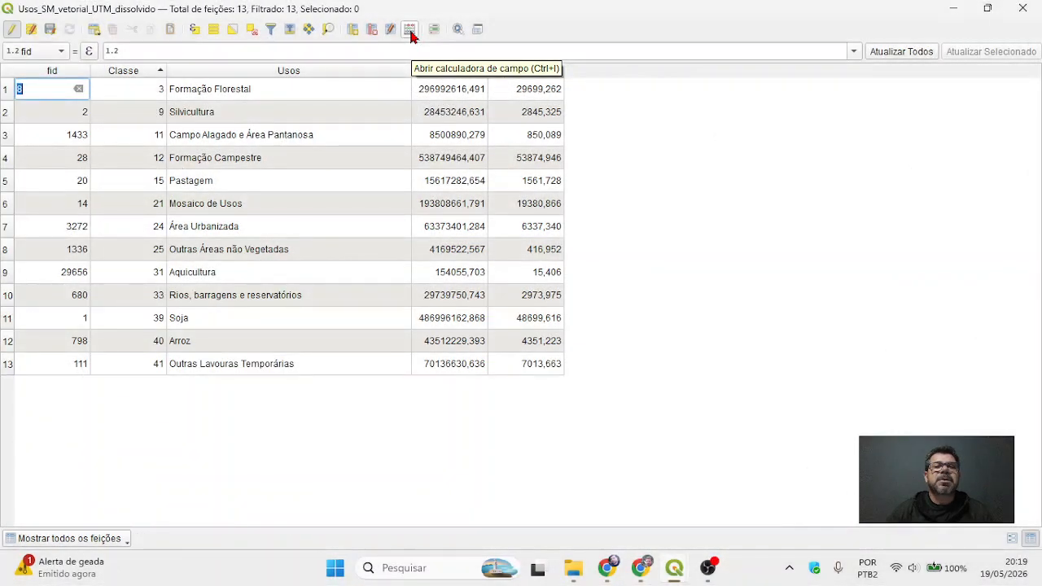
Set up a new field named Area_km2 of type Número decimal (real) in the field calculator
click(410, 31)
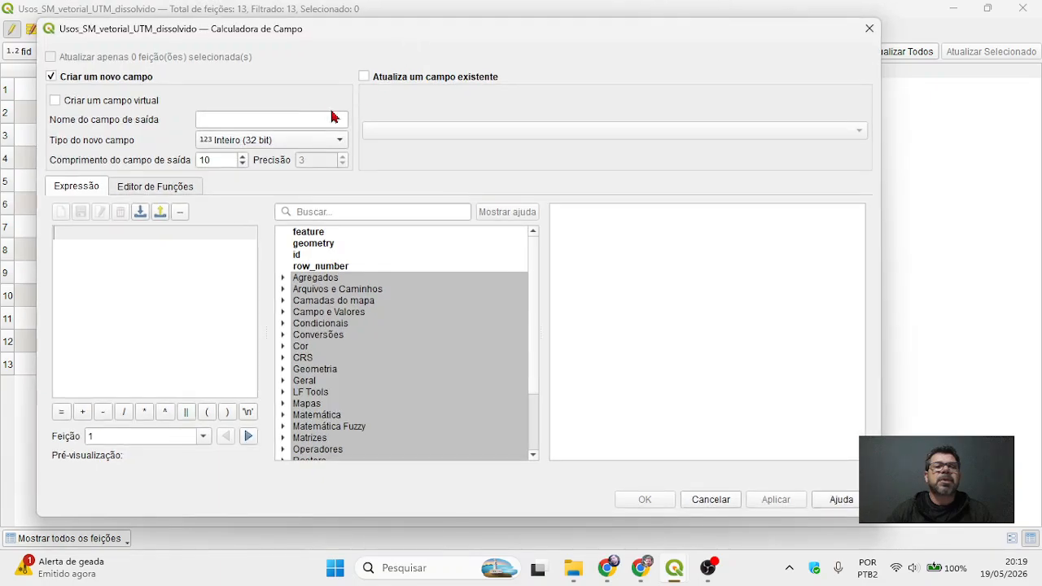
click(281, 118)
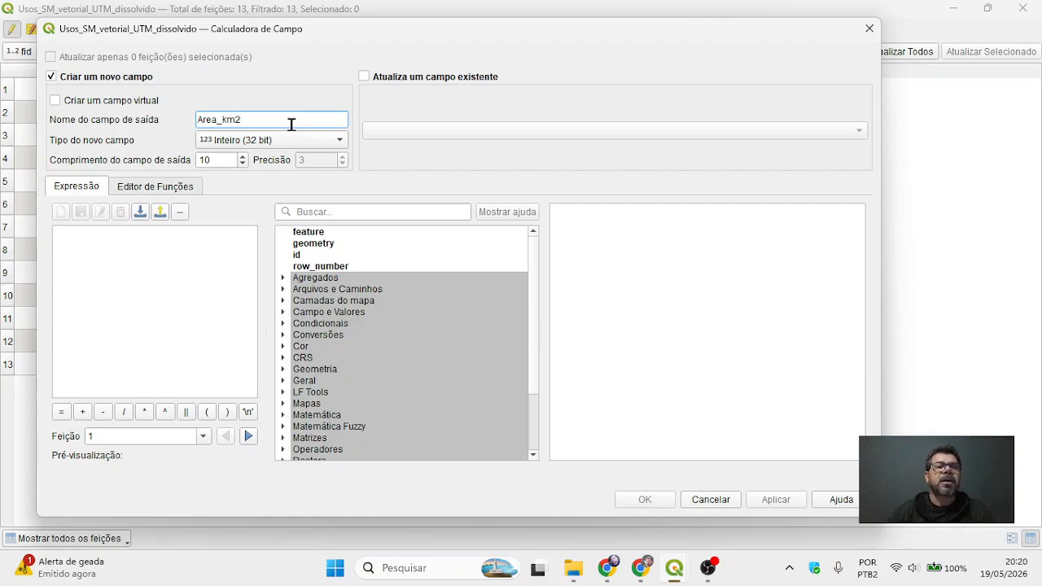
click(277, 144)
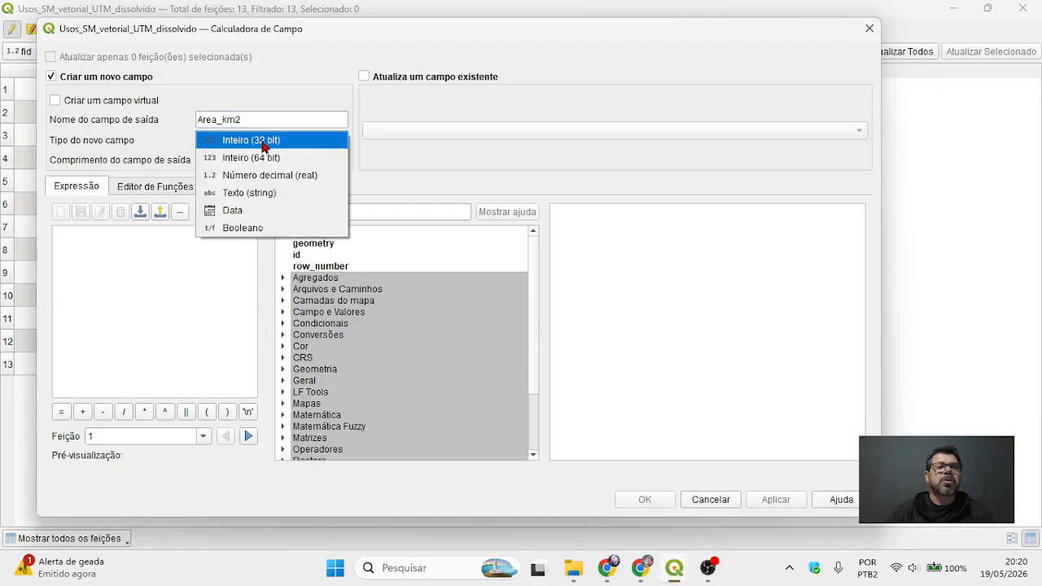
click(251, 176)
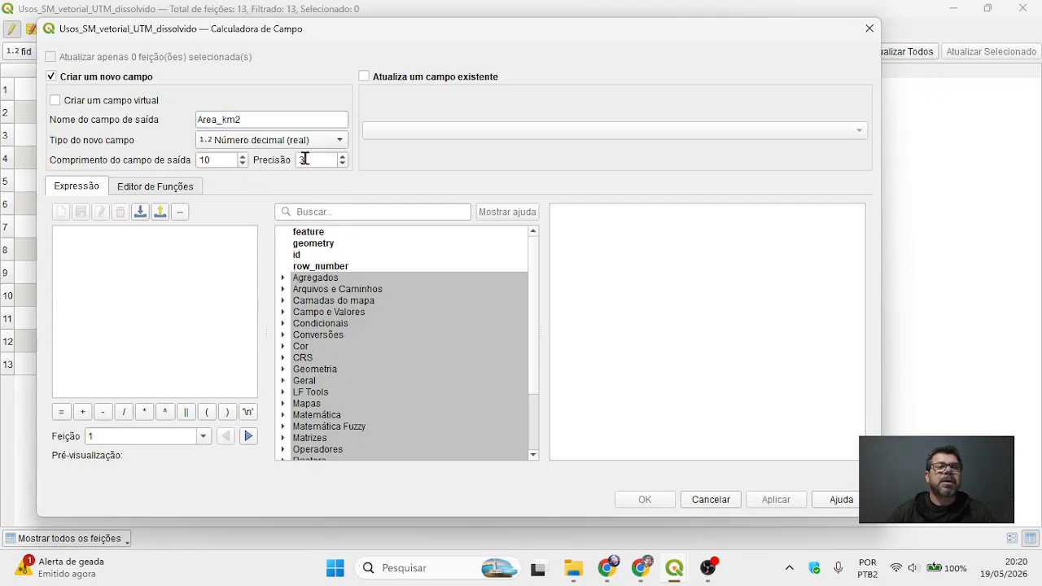
Enter the expression $area/1000000 for Area_km2, create the field with its calculated values and return to the attribute table
click(123, 242)
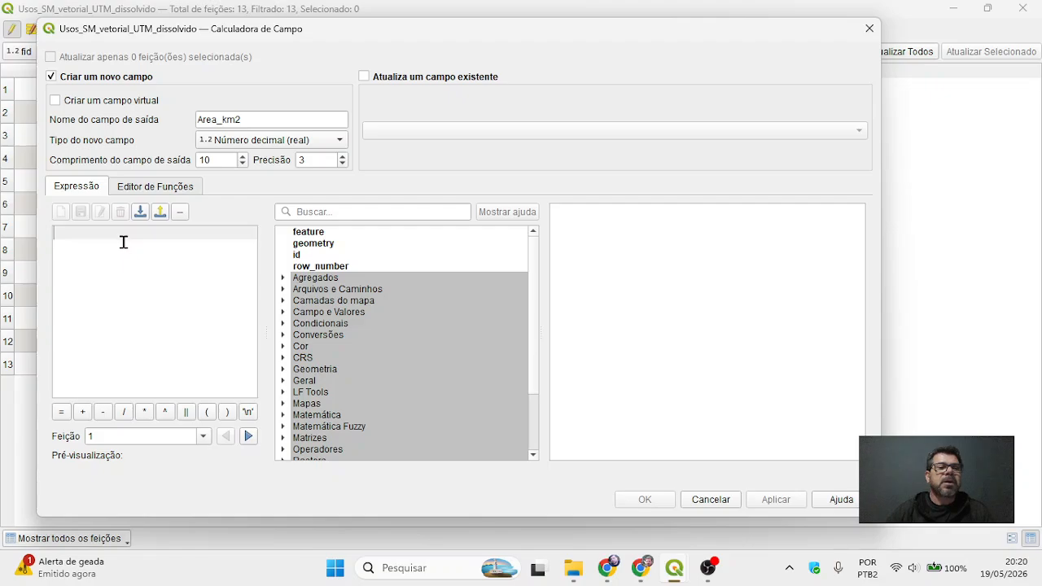
text($area/)
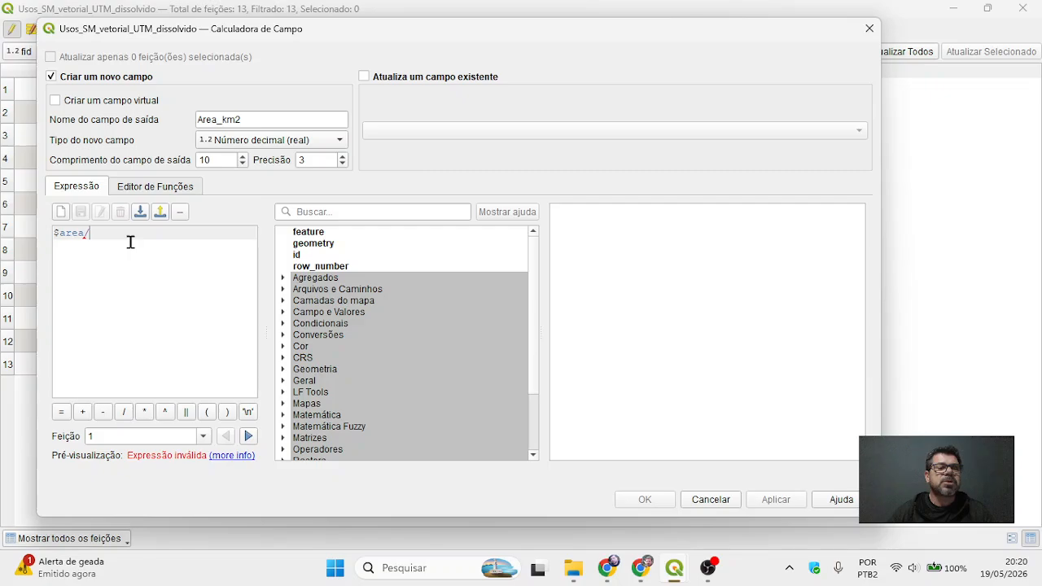
text(1000000)
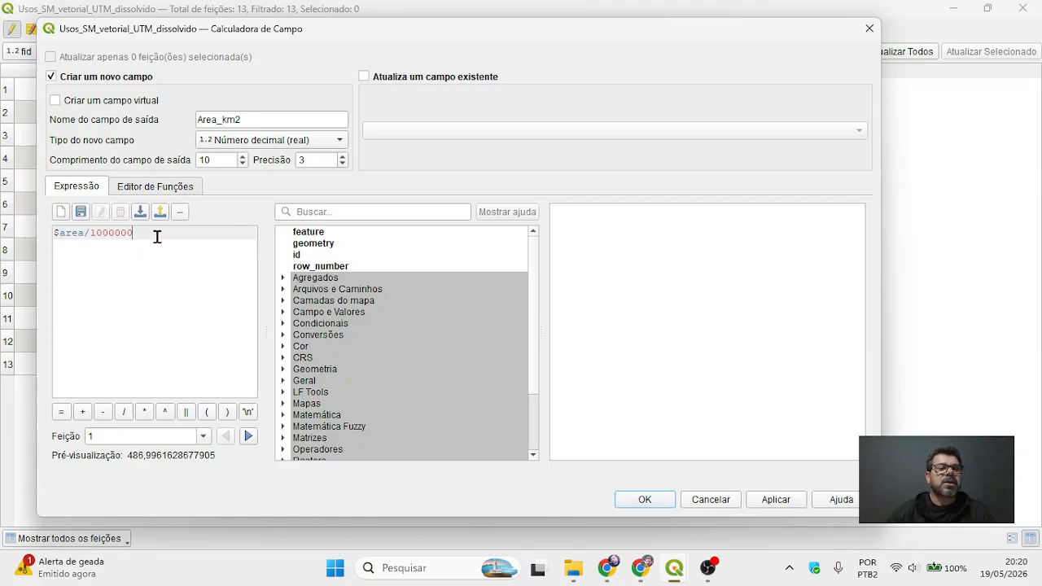
click(776, 500)
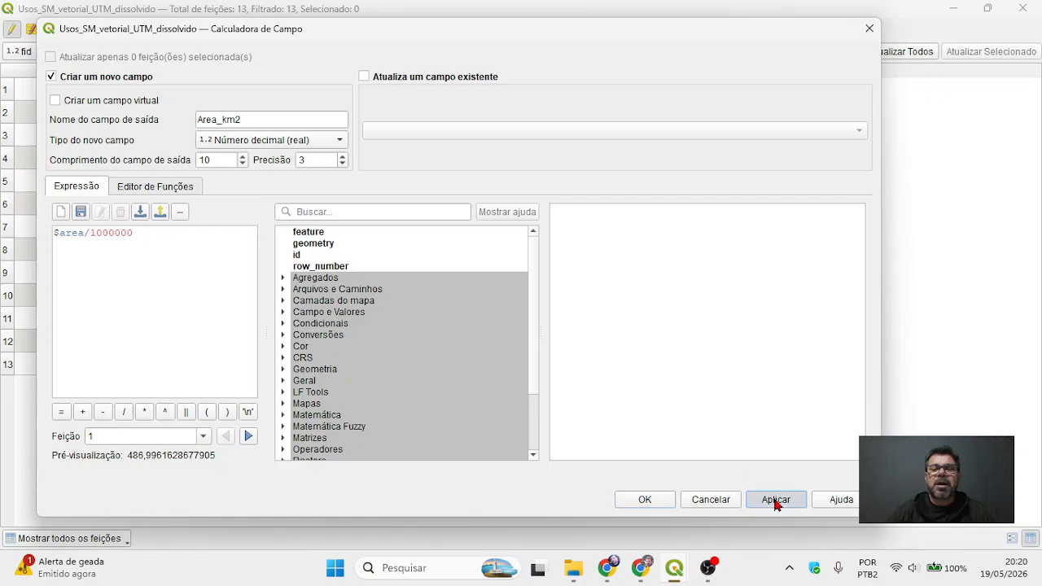
click(647, 500)
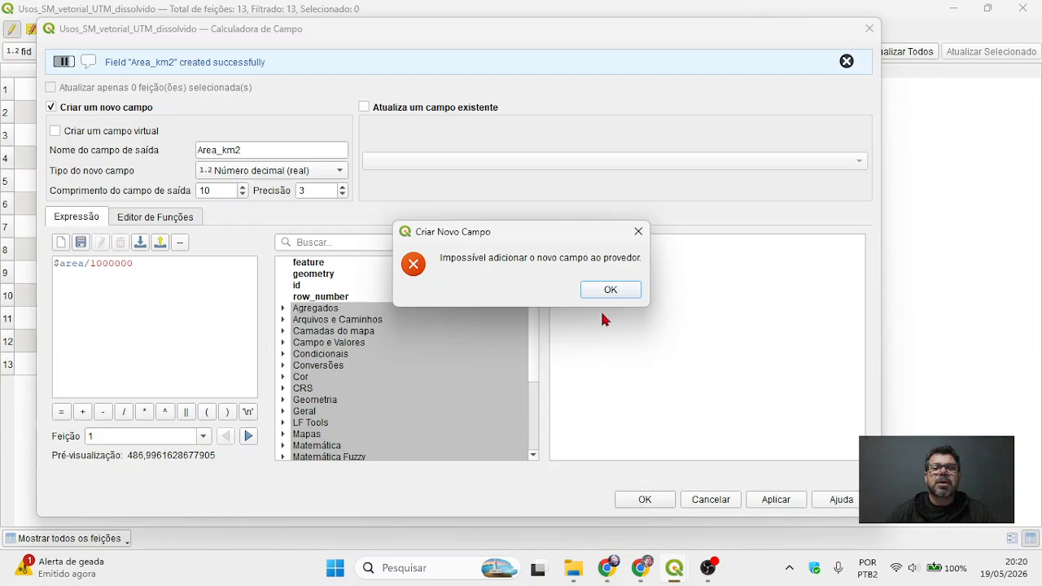
click(609, 291)
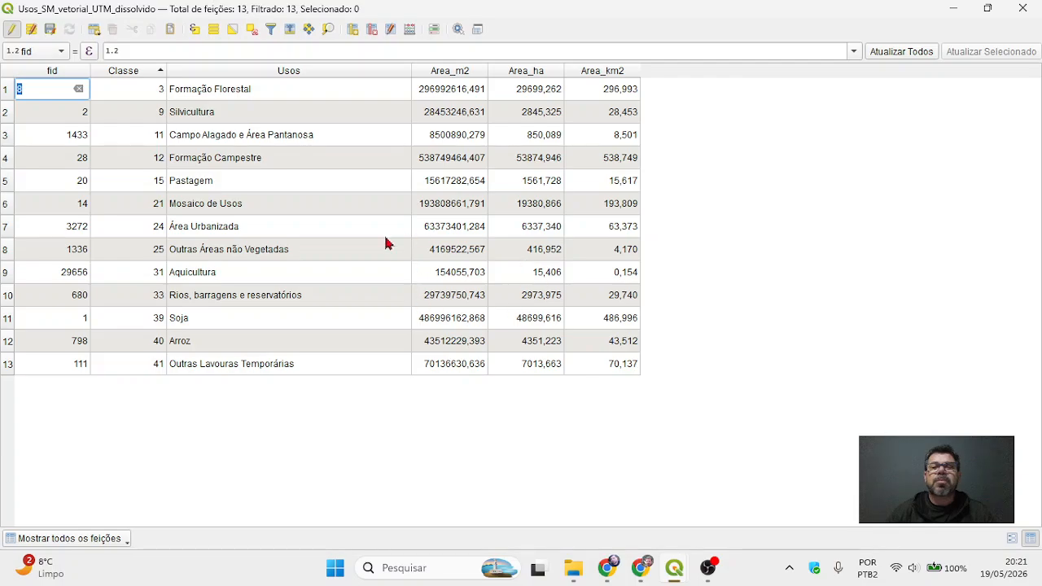
Close the attribute table, save the edits of Usos_SM_vetorial_UTM_dissolvido and turn off its editing mode
click(1024, 10)
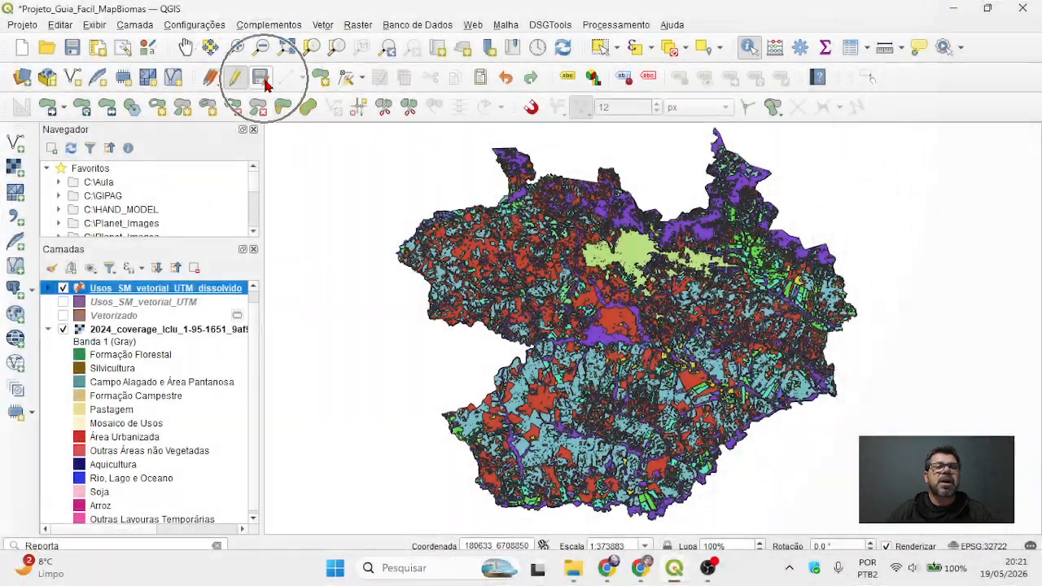
click(263, 81)
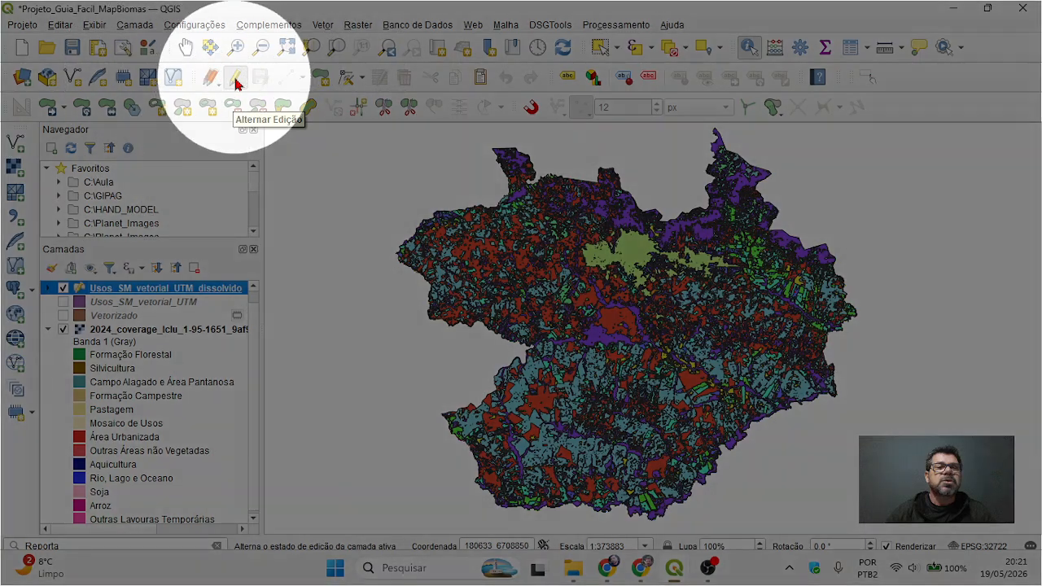
click(235, 81)
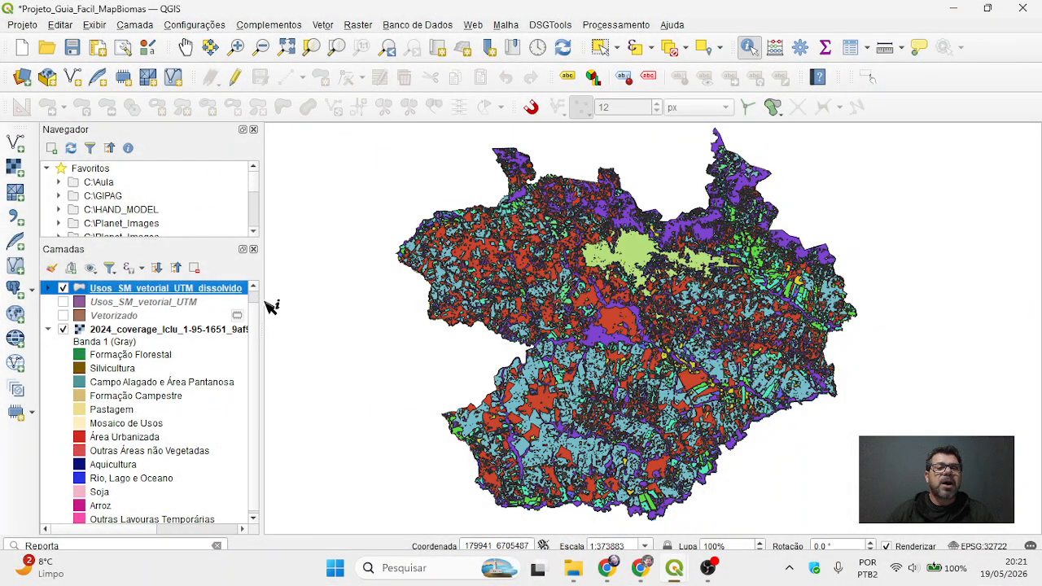
Hide the dissolved layer to view the 2024 coverage raster on the map, and show the dissolved layer again
mouse_move(263, 306)
mouse_down()
mouse_move(308, 306)
mouse_move(272, 306)
mouse_up()
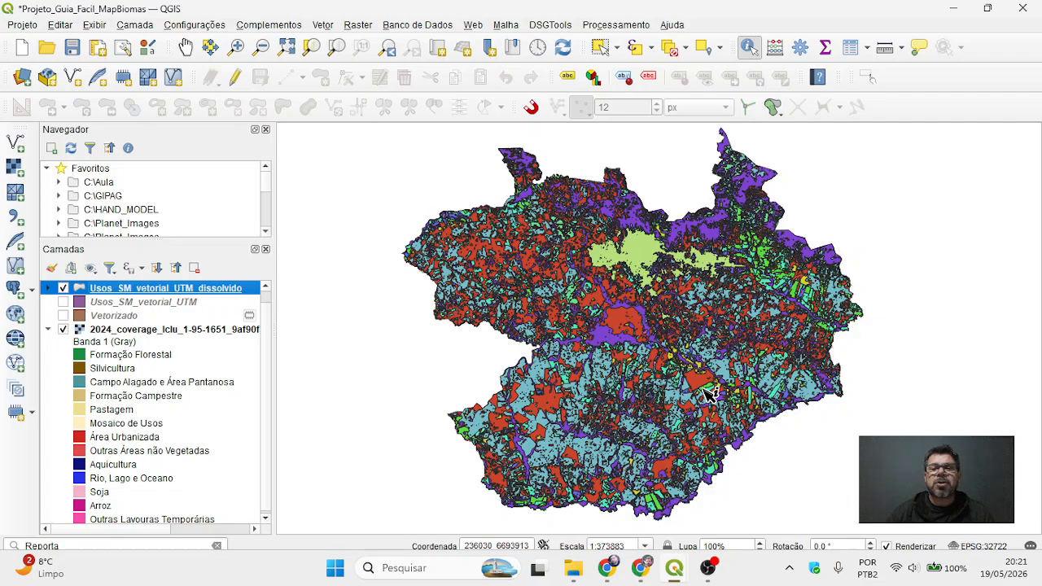
click(86, 330)
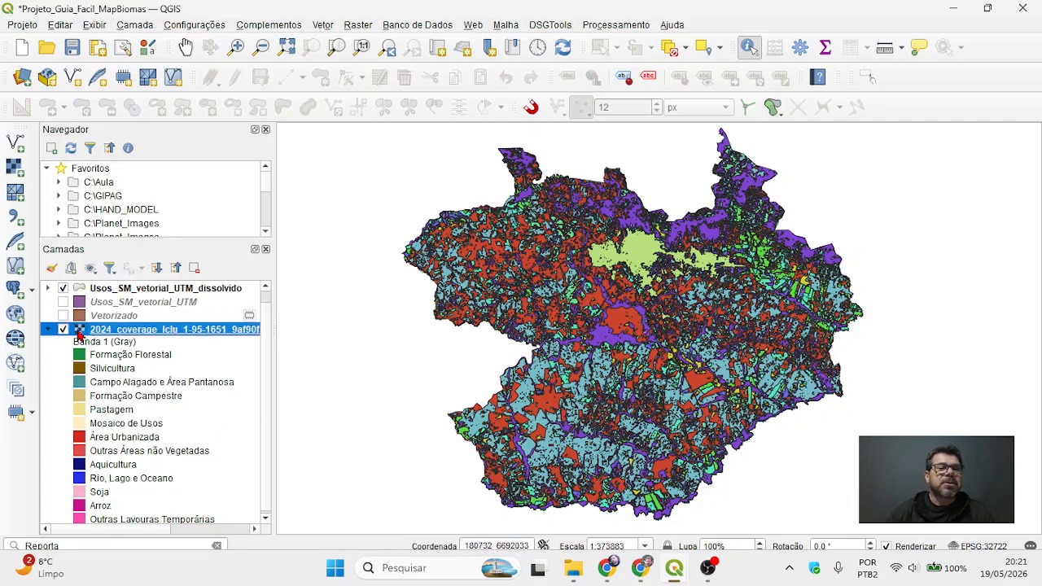
click(63, 289)
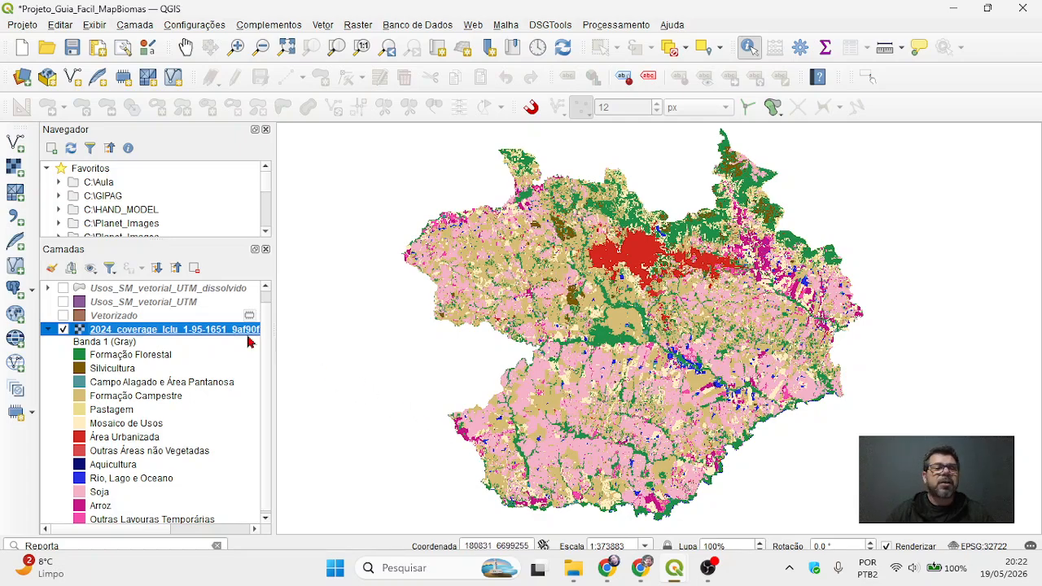
click(96, 289)
click(63, 290)
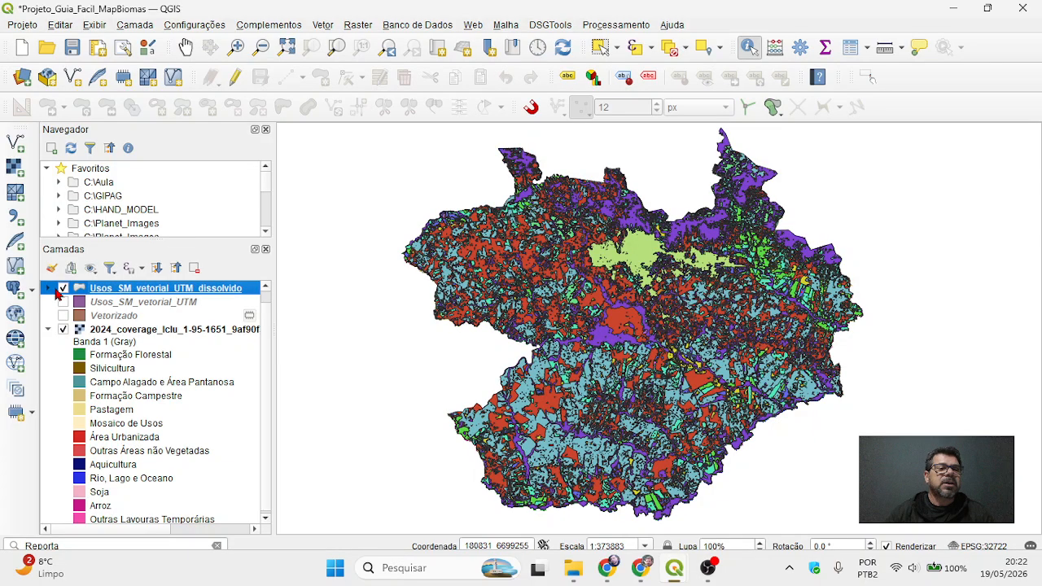
Review the area fields in the attribute table of Usos_SM_vetorial_UTM_dissolvido, close it and show the layer's full extent
scroll(558, 346, up, 3)
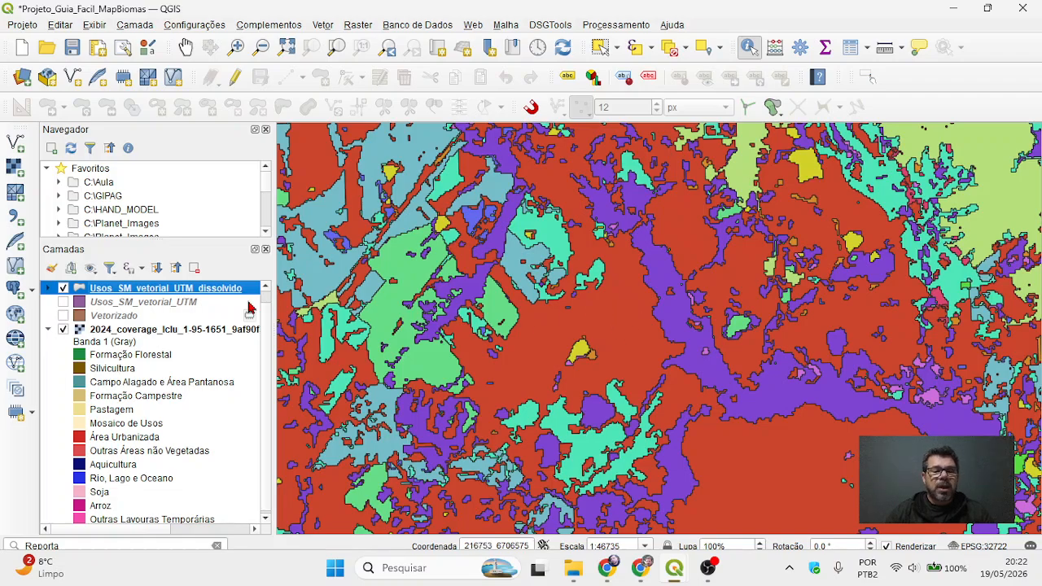
key(F6)
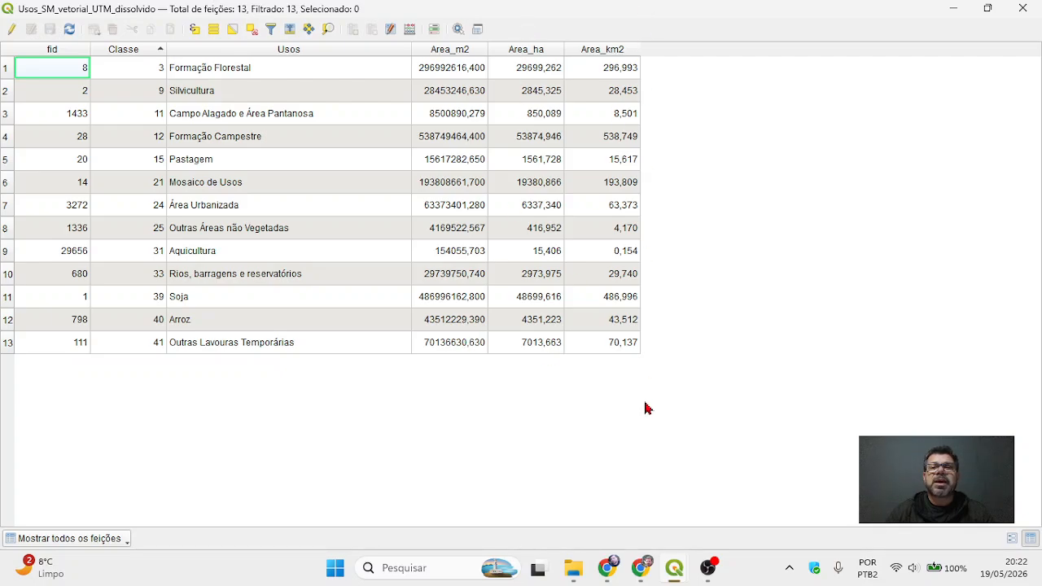
click(1024, 9)
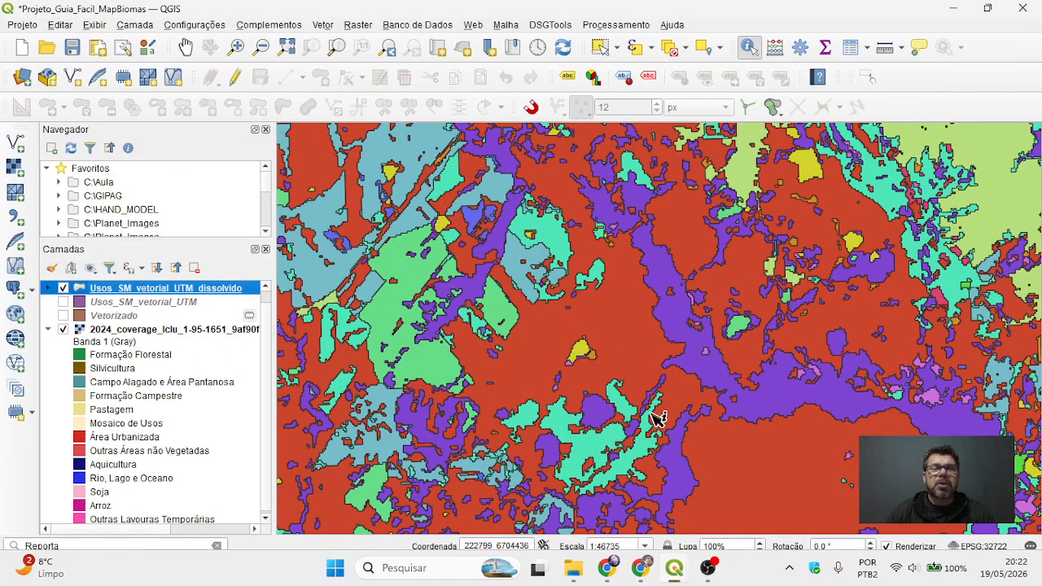
click(337, 47)
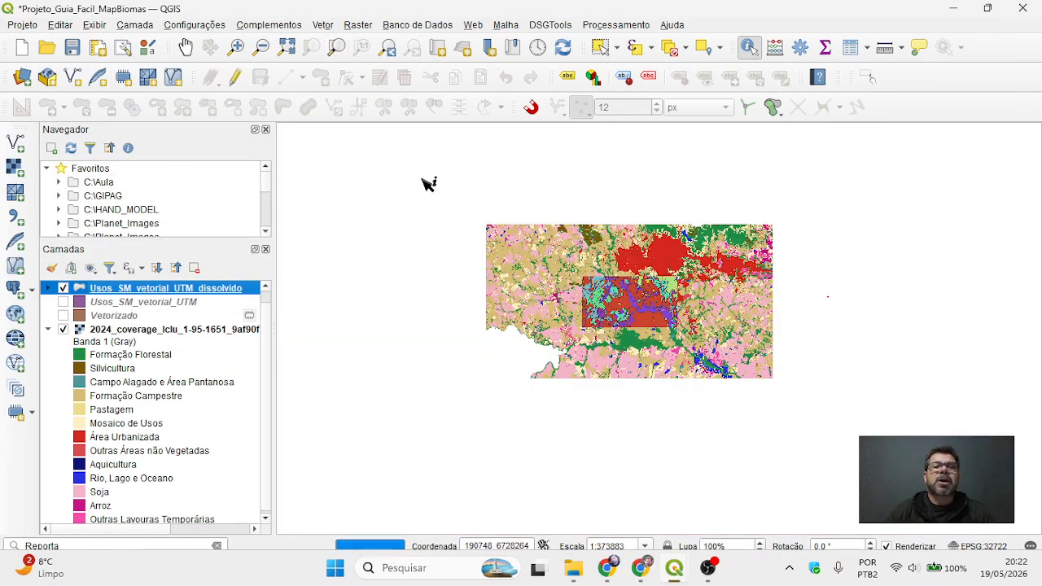